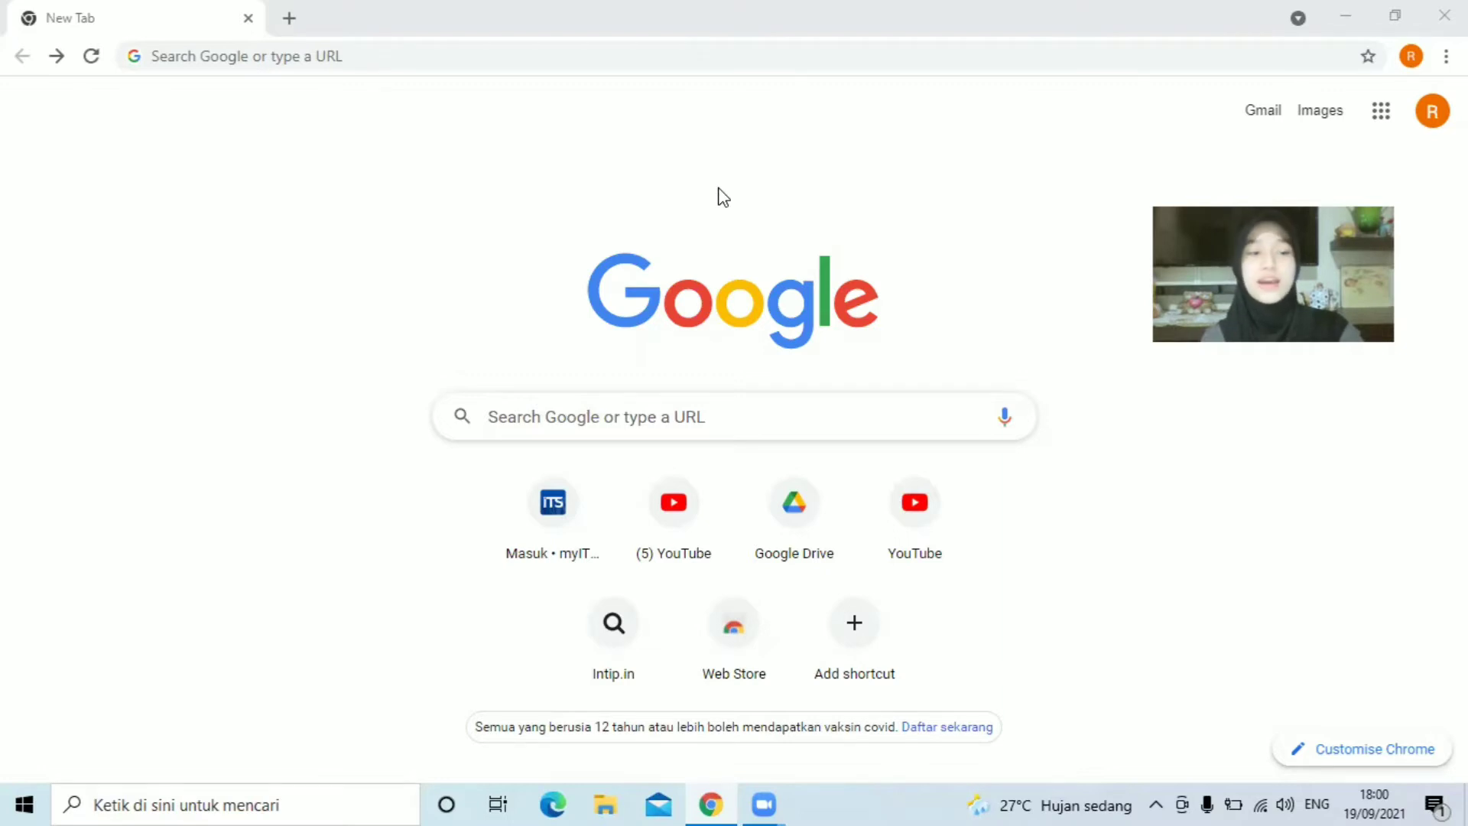
Find Google Scholar through a Google search and open its home page
left_click(697, 419)
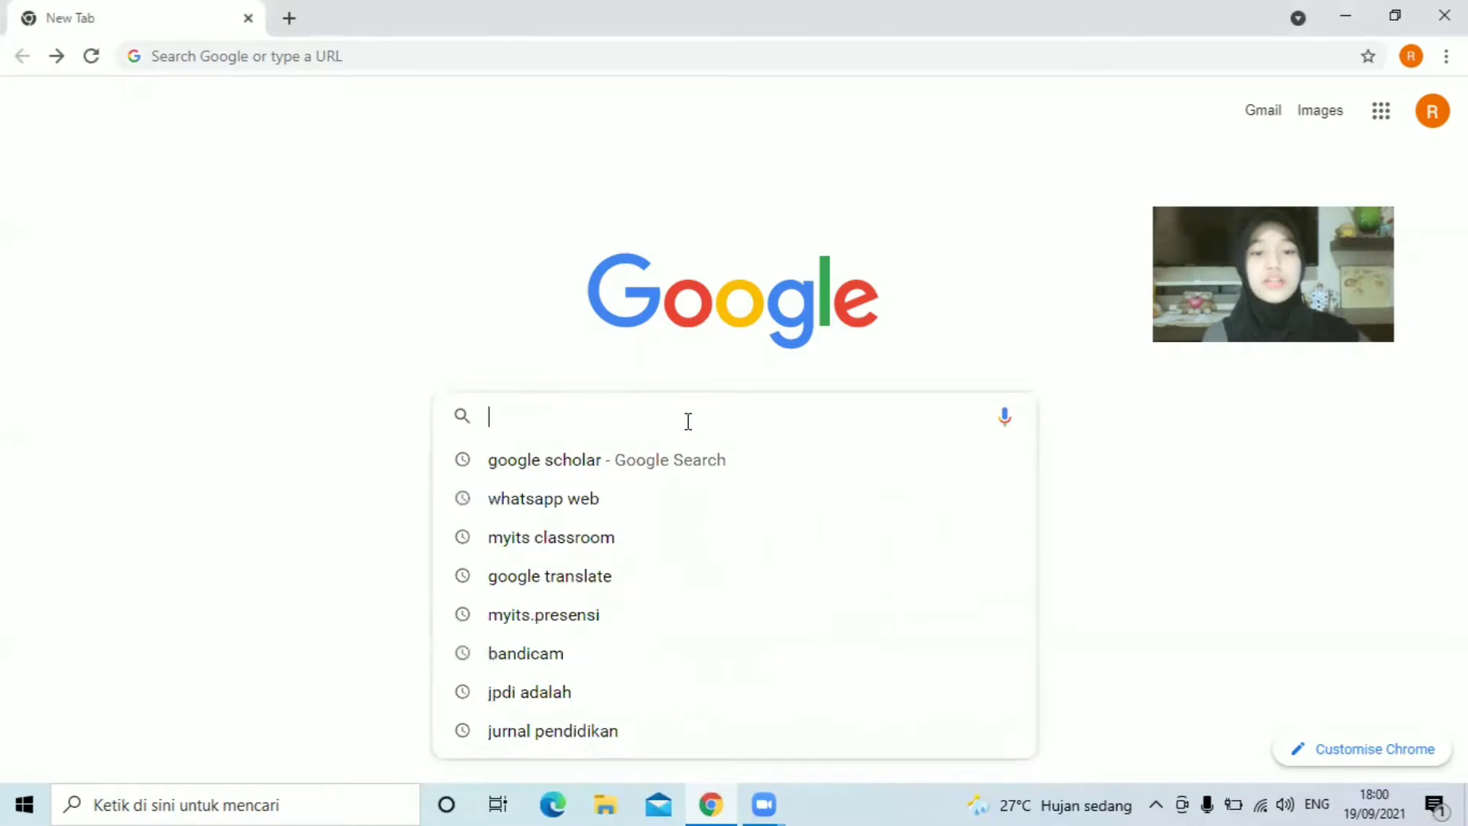
left_click(636, 449)
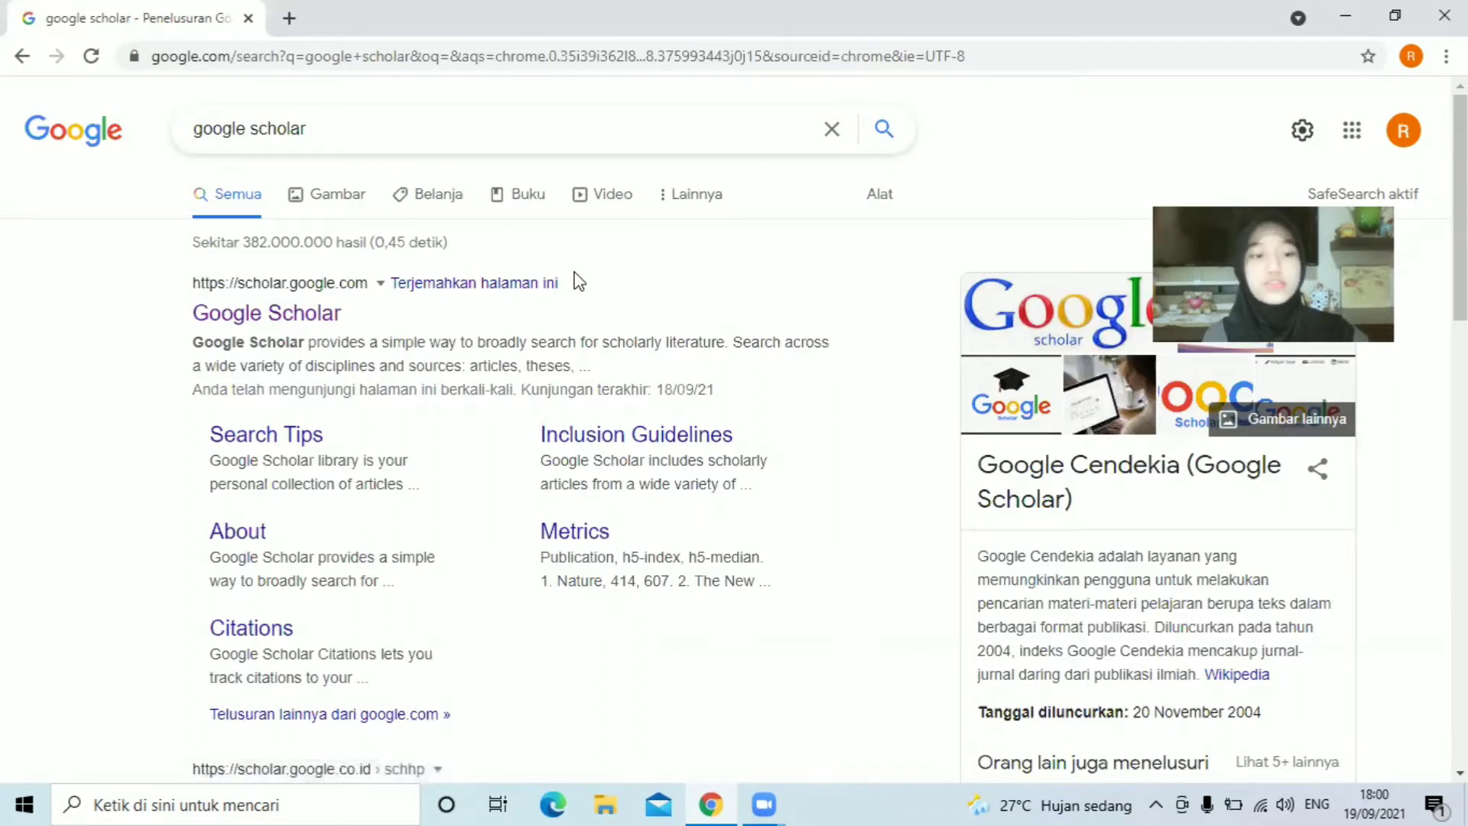
left_click(314, 314)
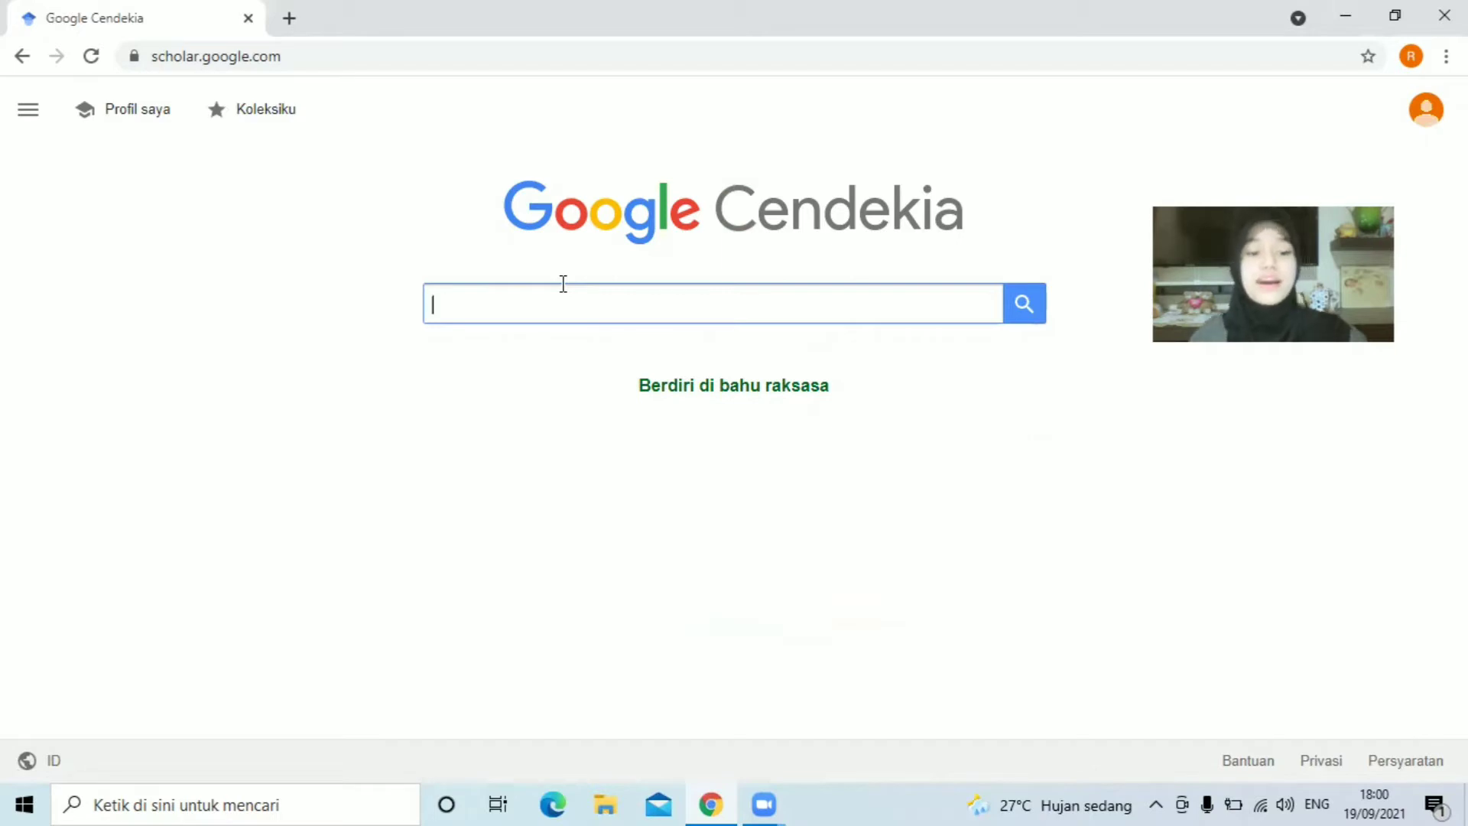
Search for "pentingnya pendidikan karakter di sekolah" and open the article "Implementasi pendidikan karakter di sekolah melalui keteladanan dan pembiasaan"
type("pent")
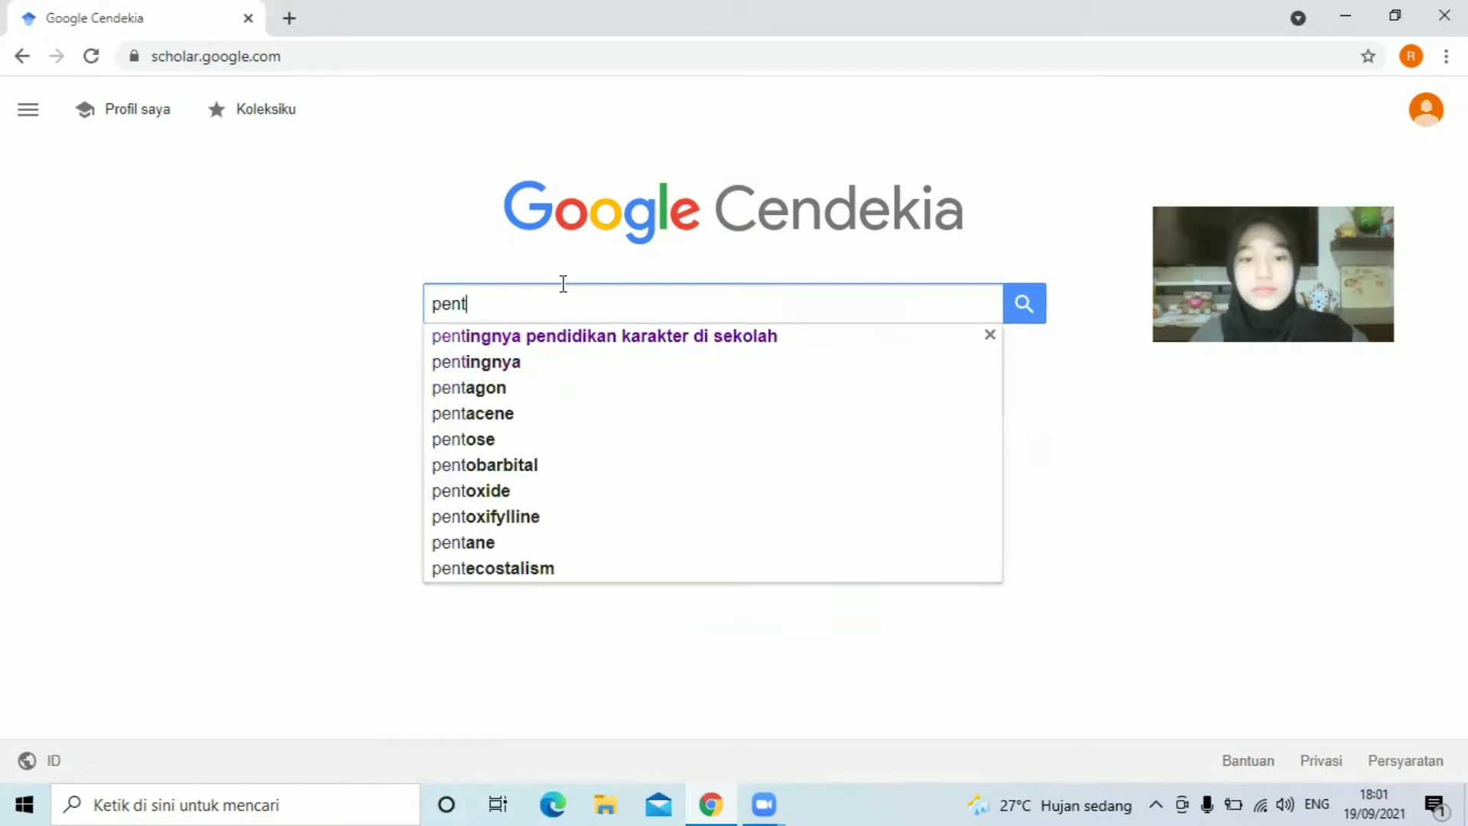
left_click(548, 336)
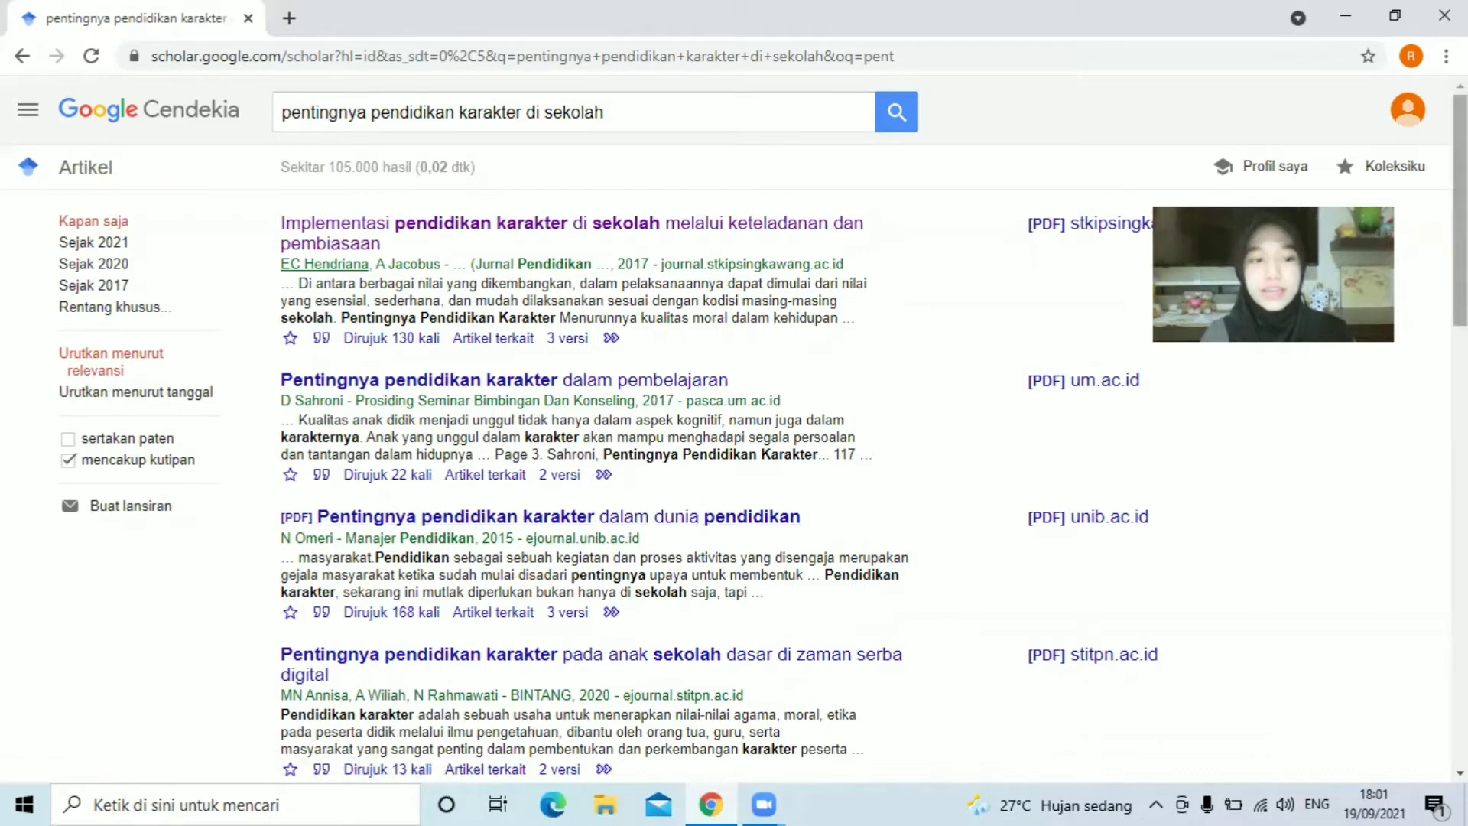
left_click(598, 227)
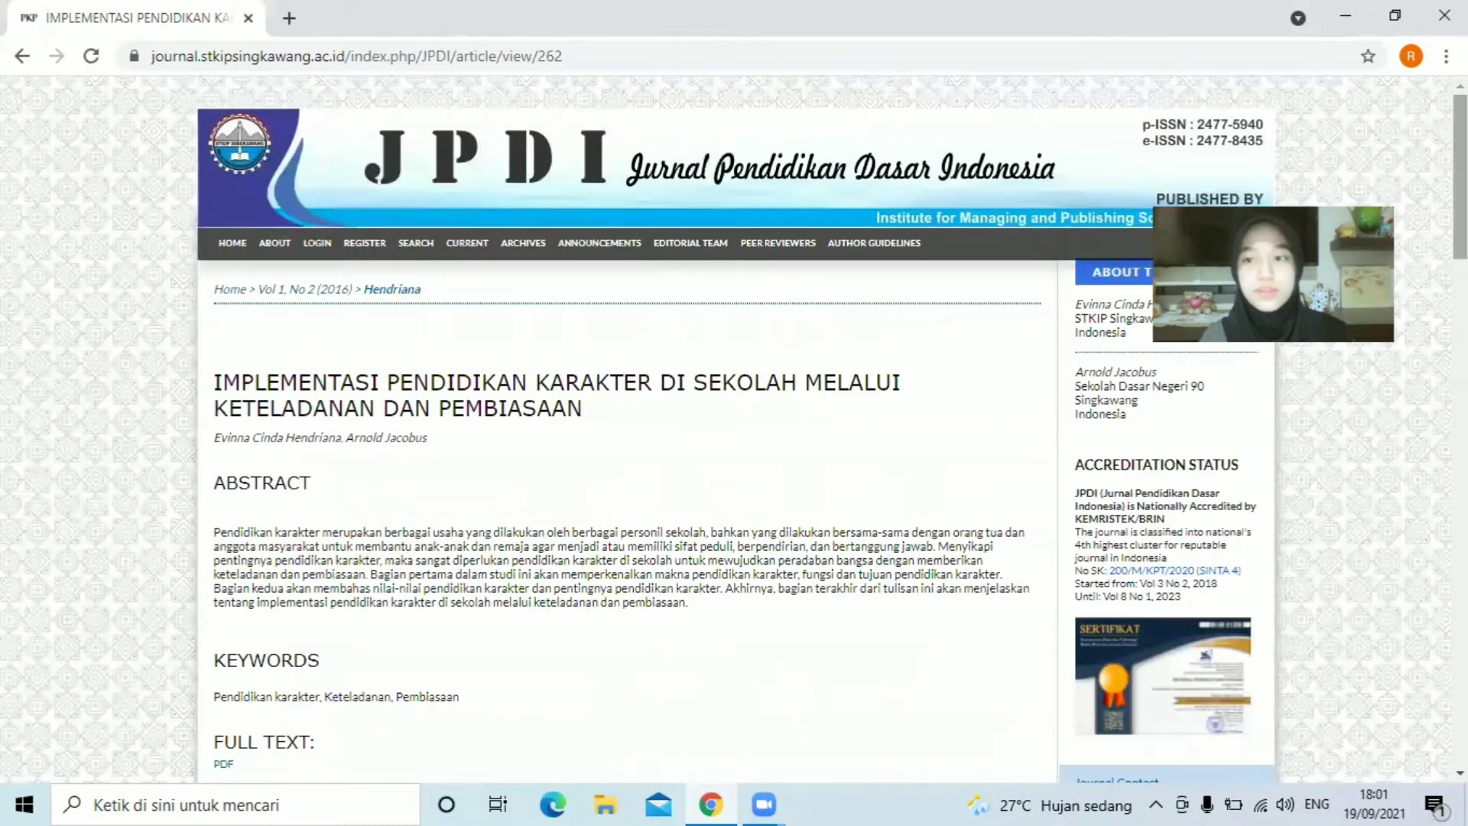
Examine the article's abstract, keywords and reference list on the journal page
scroll(734, 428, "down", 2)
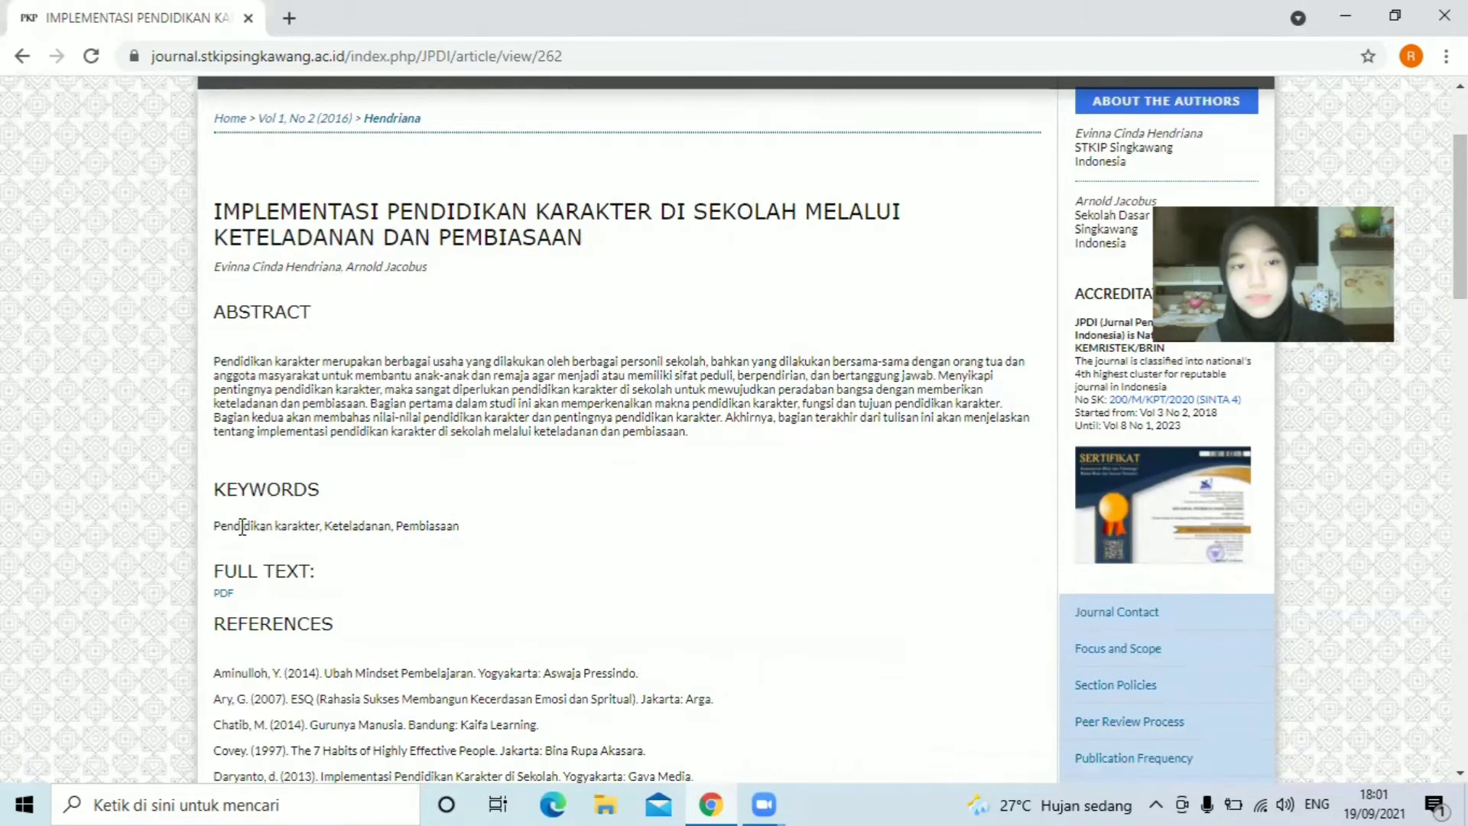
left_click_drag(230, 527, 462, 529)
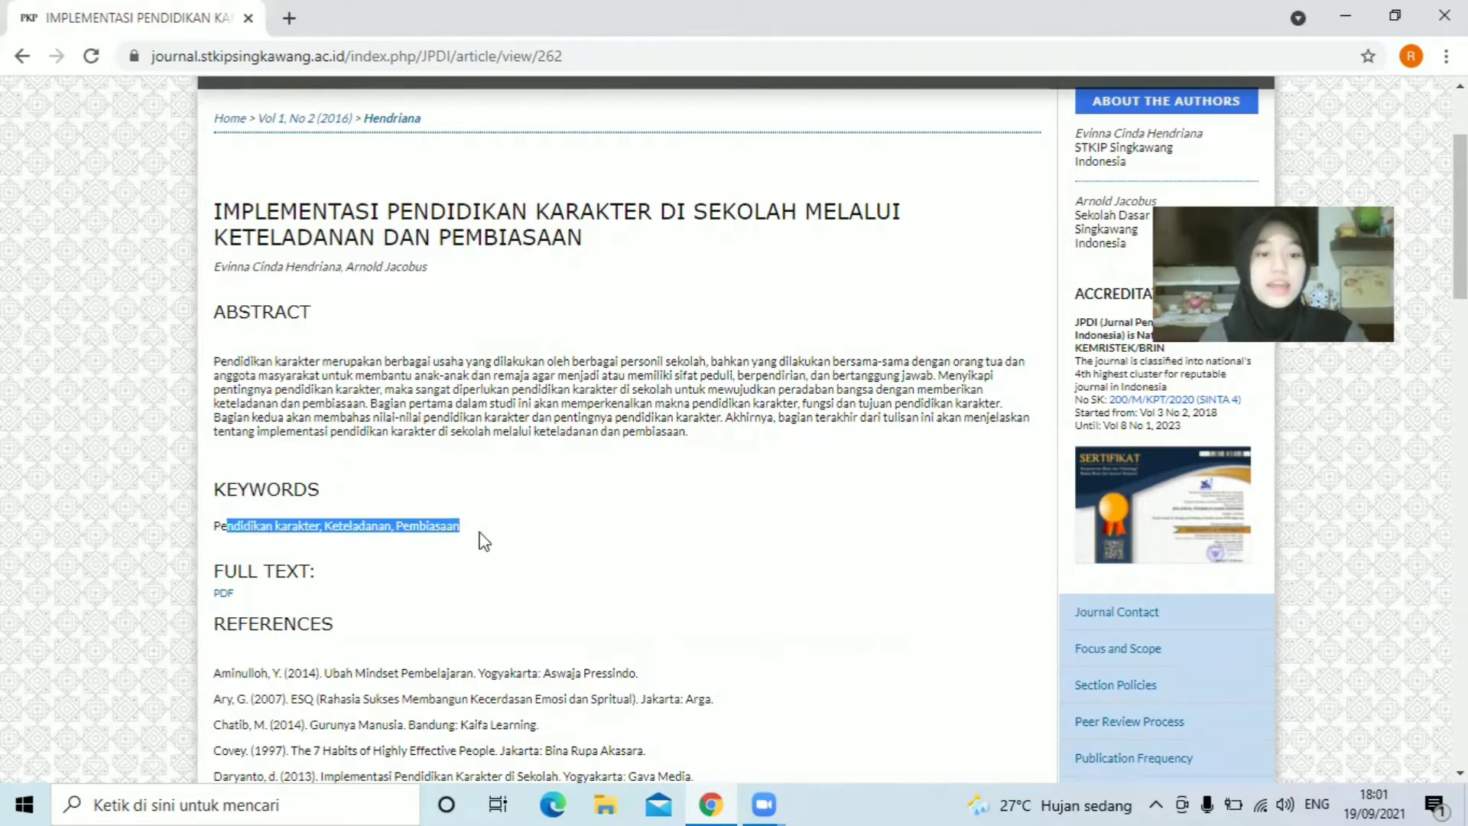
left_click(479, 533)
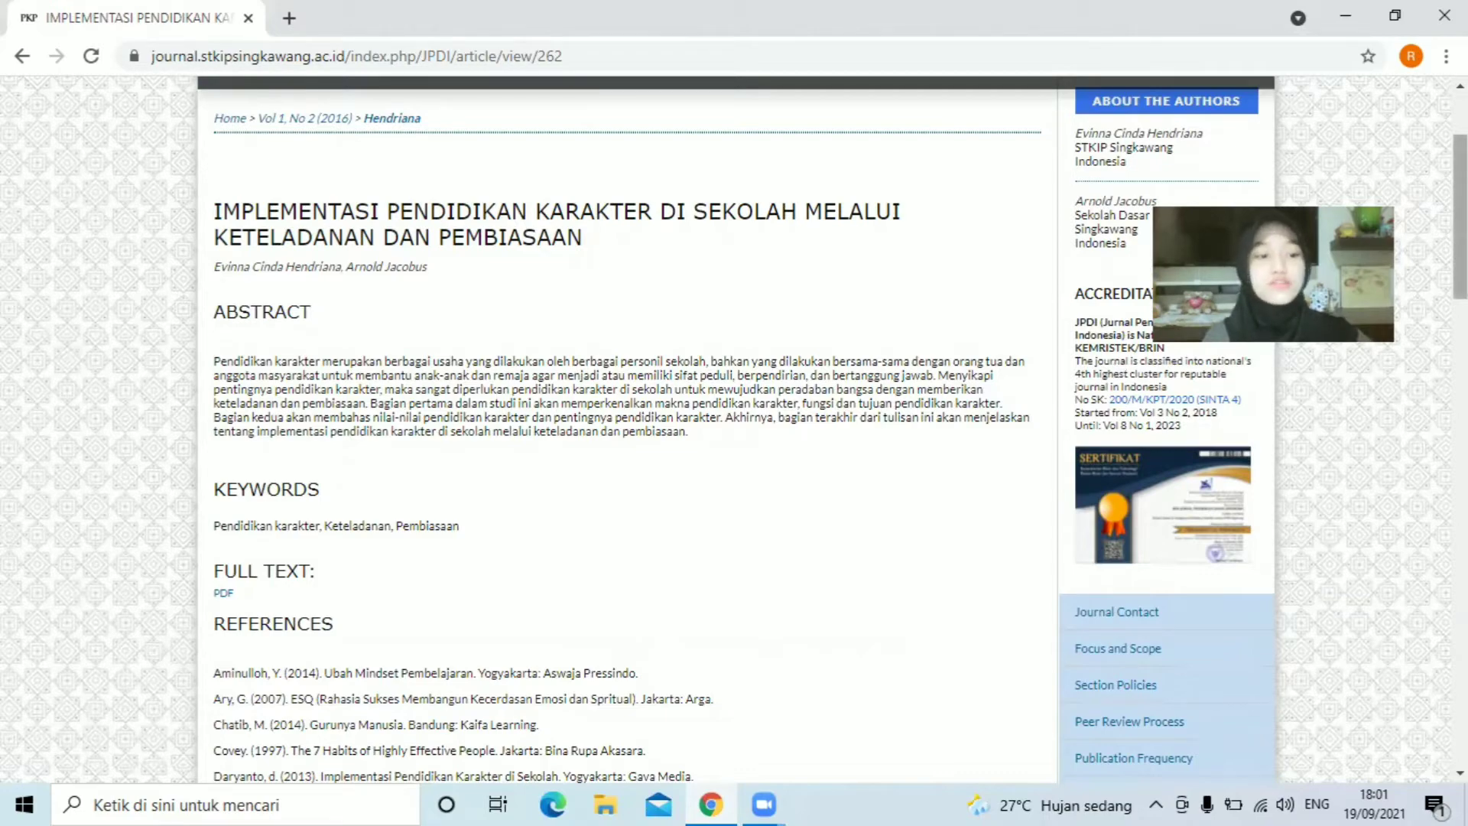
scroll(627, 428, "down", 3)
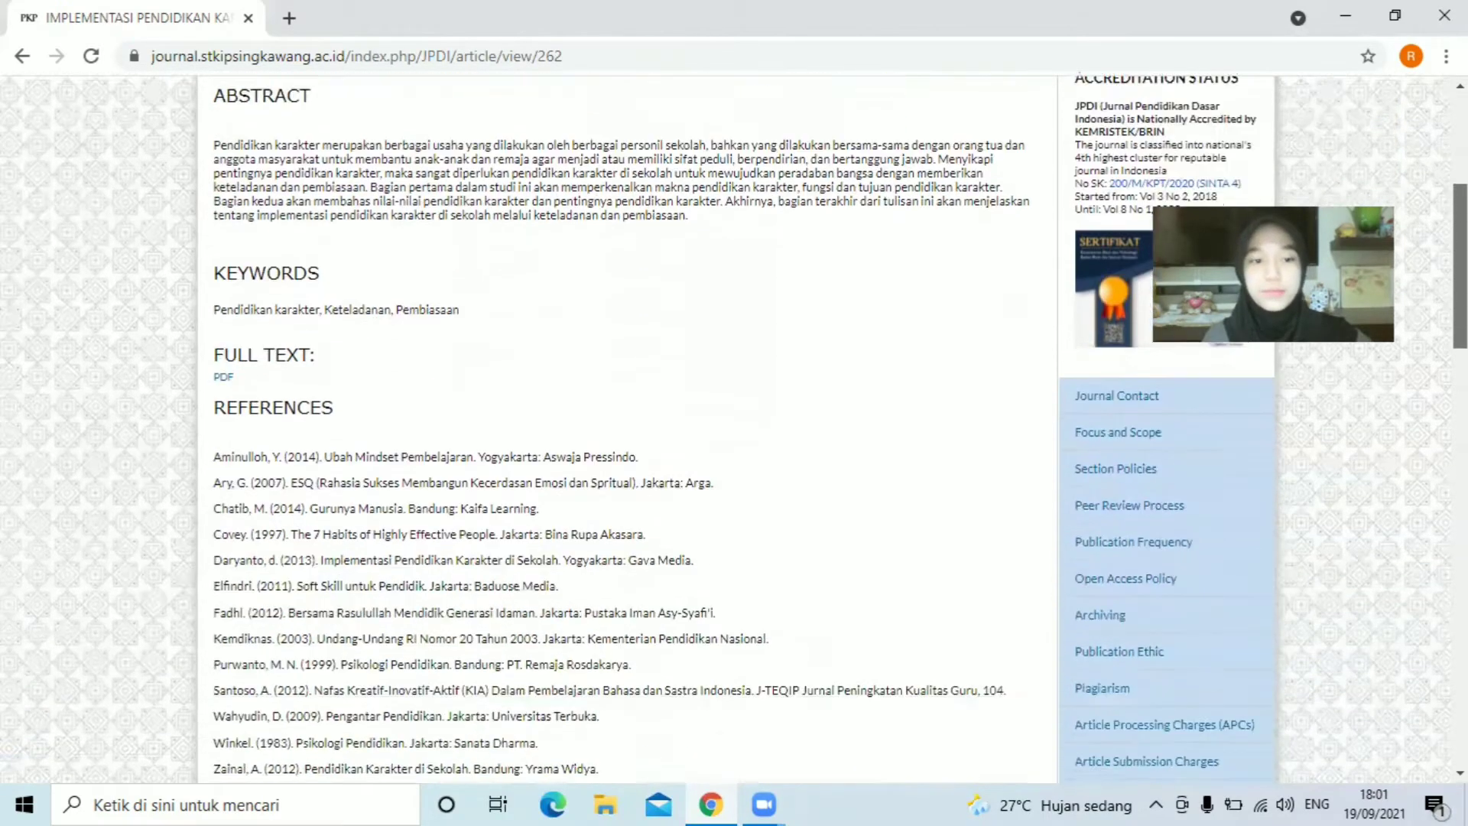
left_click_drag(216, 355, 639, 714)
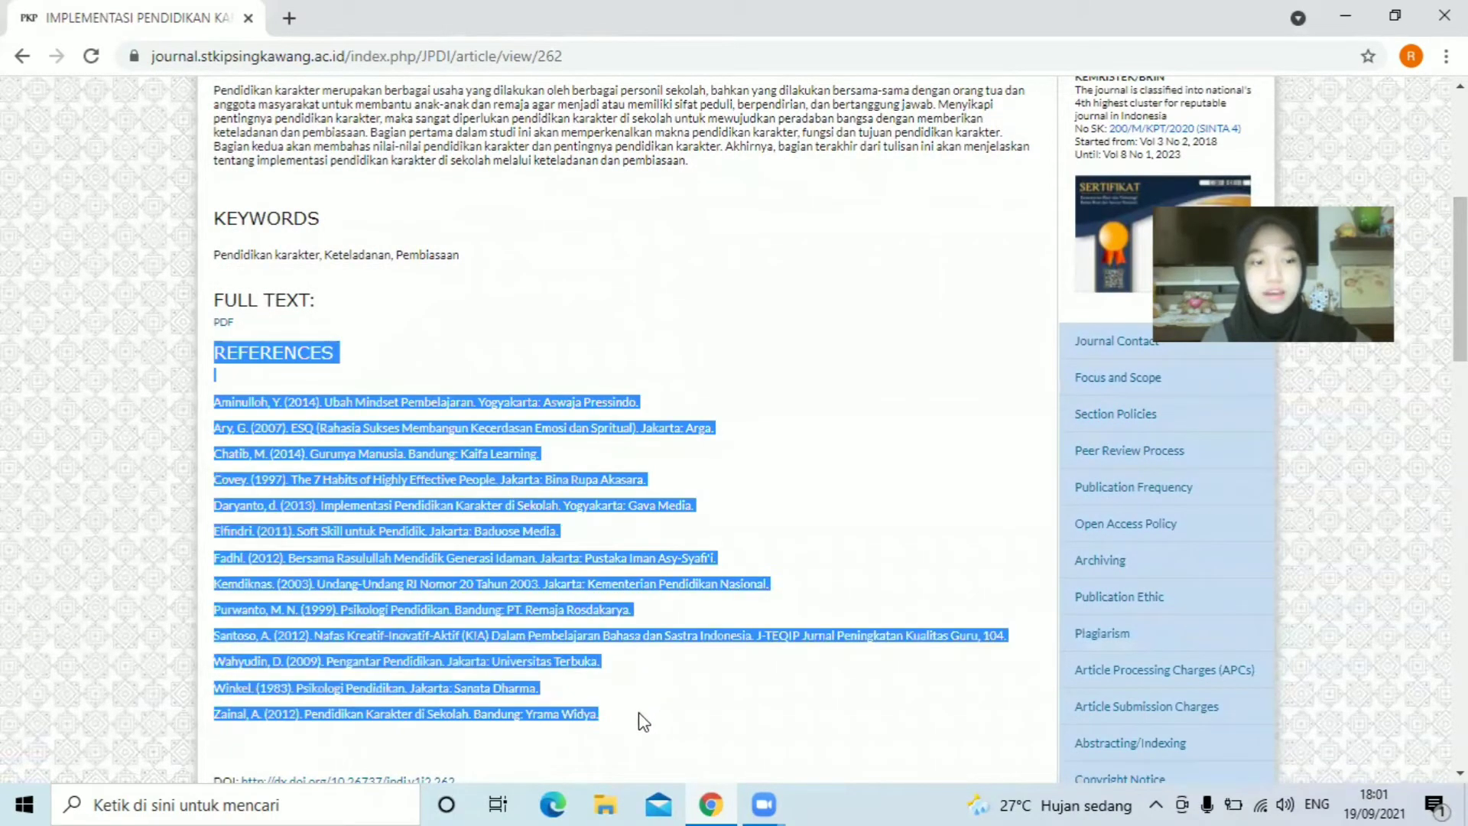
left_click(796, 345)
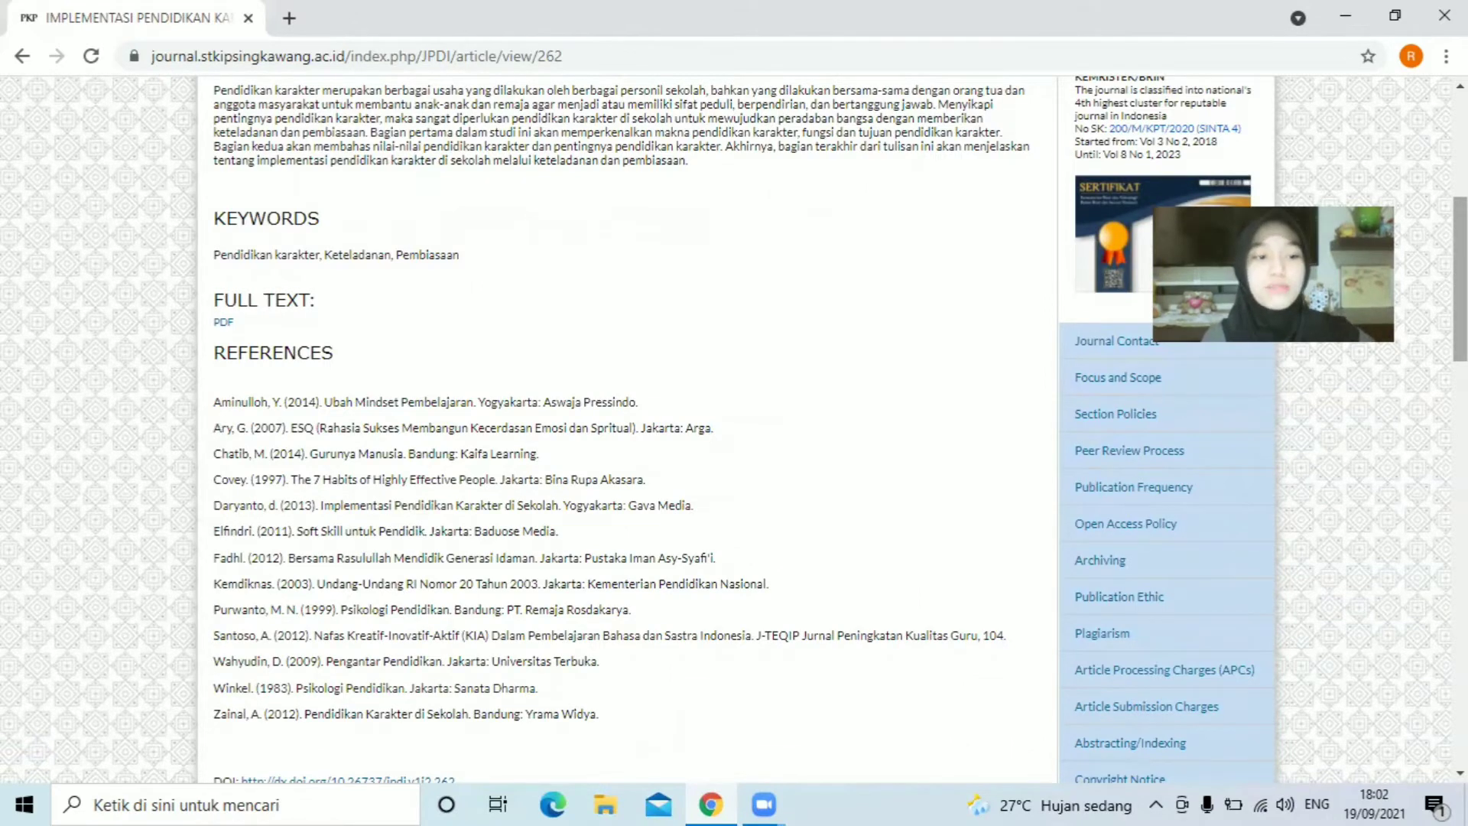
Examine the publisher details and the "JPDI indexed by" section, and review the article's header, full-text link and references again
scroll(734, 428, "down", 7)
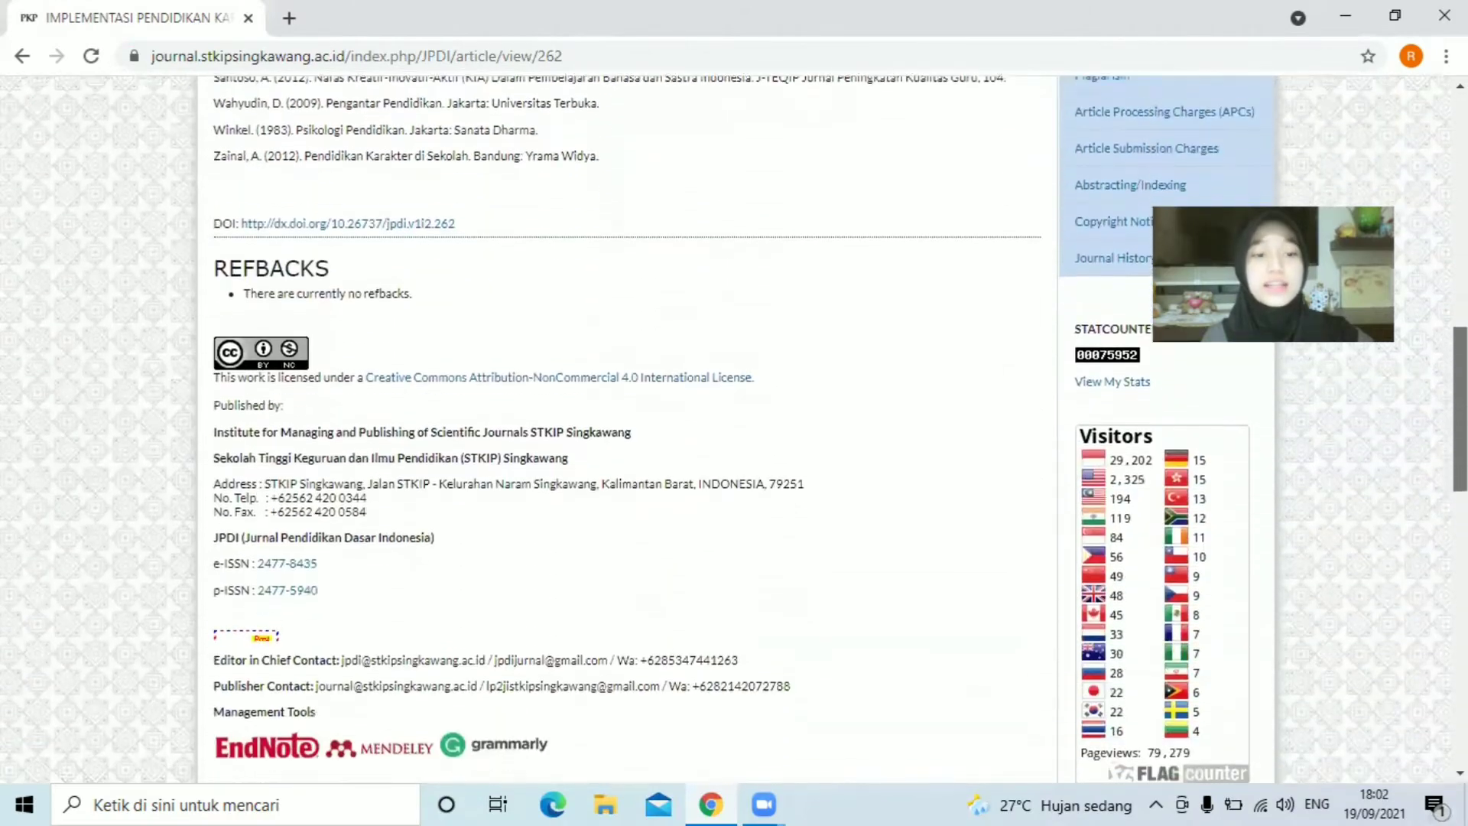
scroll(733, 428, "down", 8)
scroll(734, 428, "down", 2)
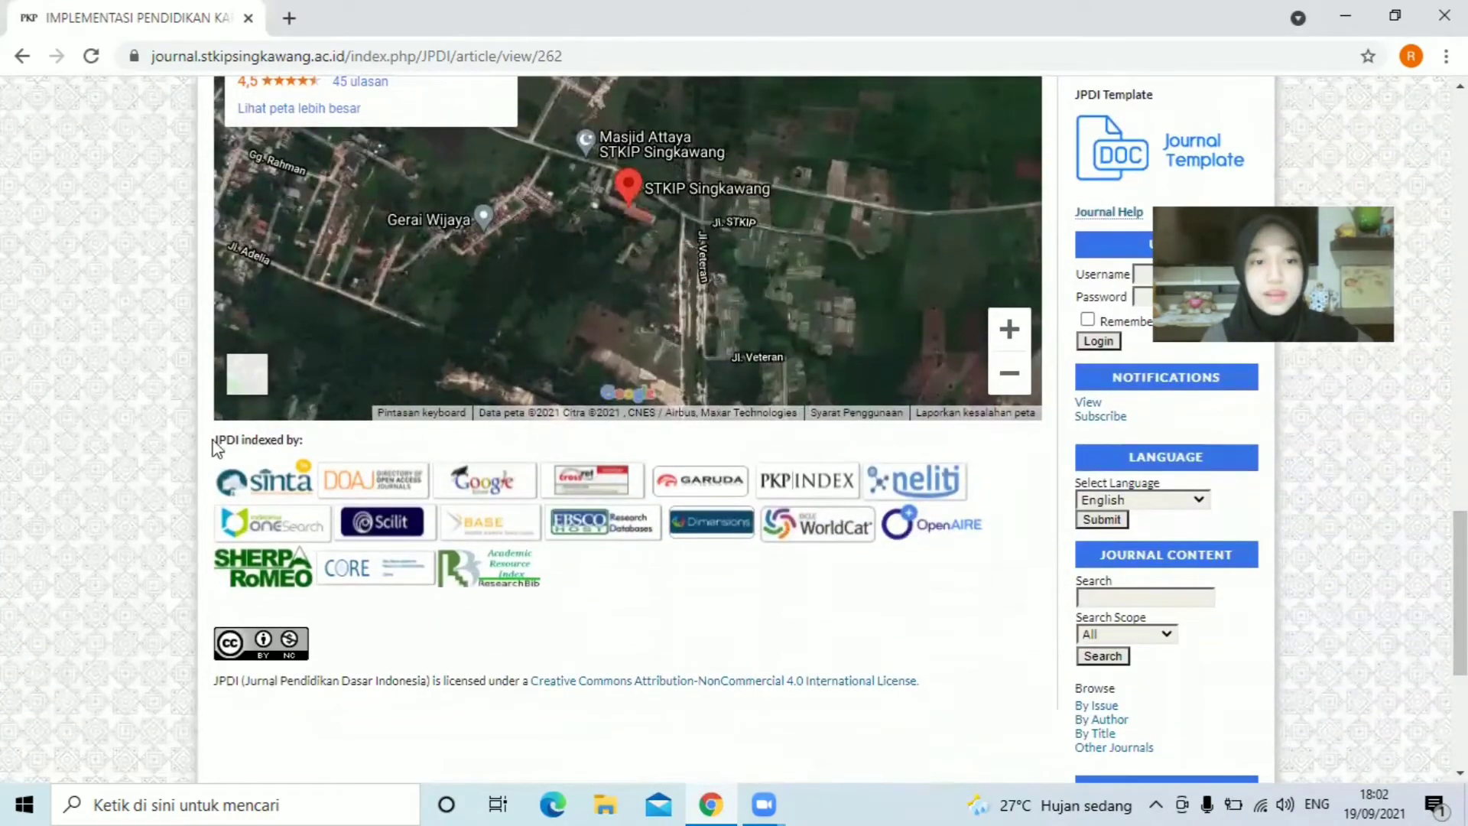
left_click_drag(217, 442, 301, 456)
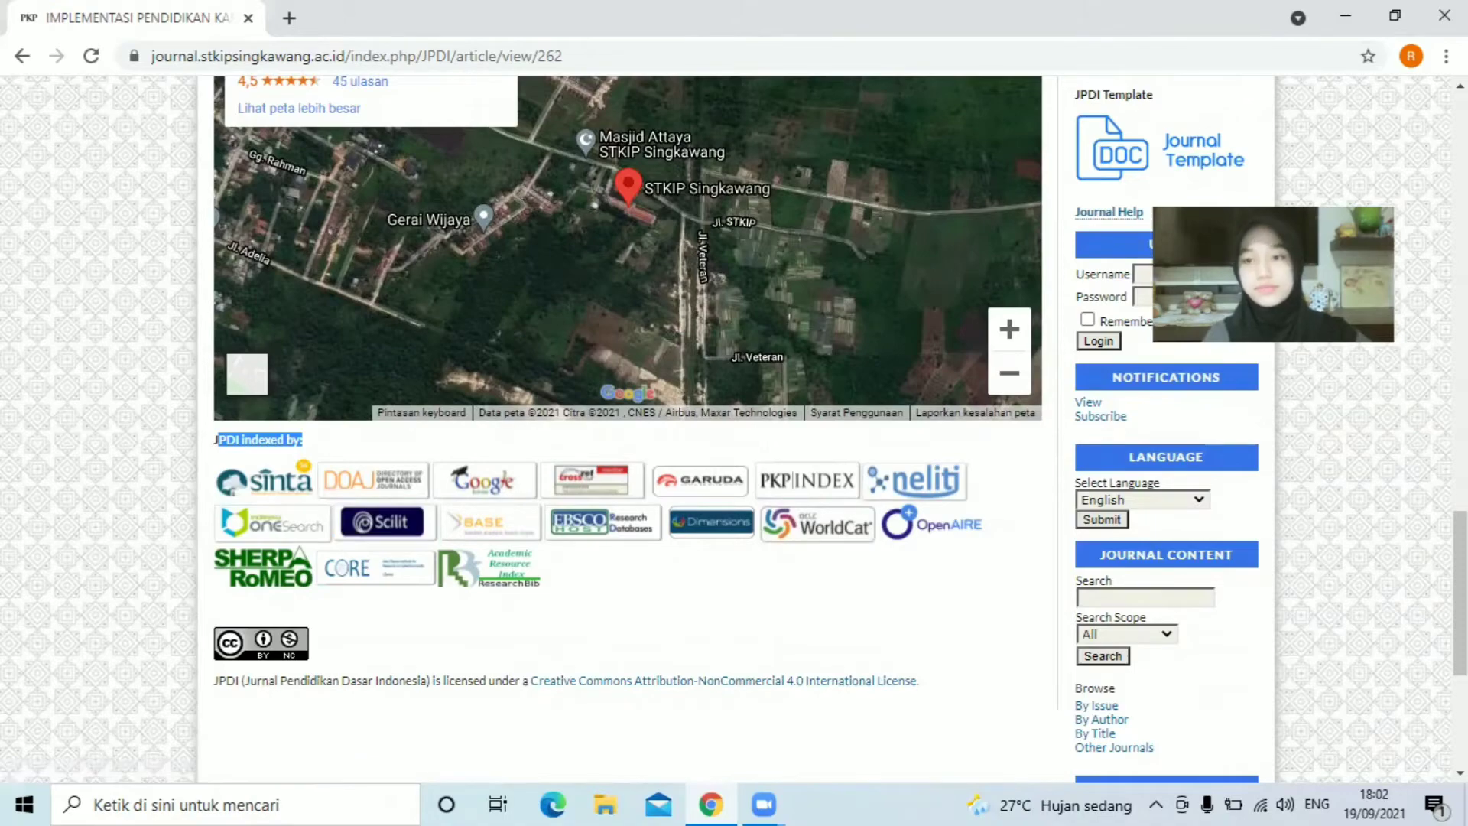
scroll(627, 428, "up", 20)
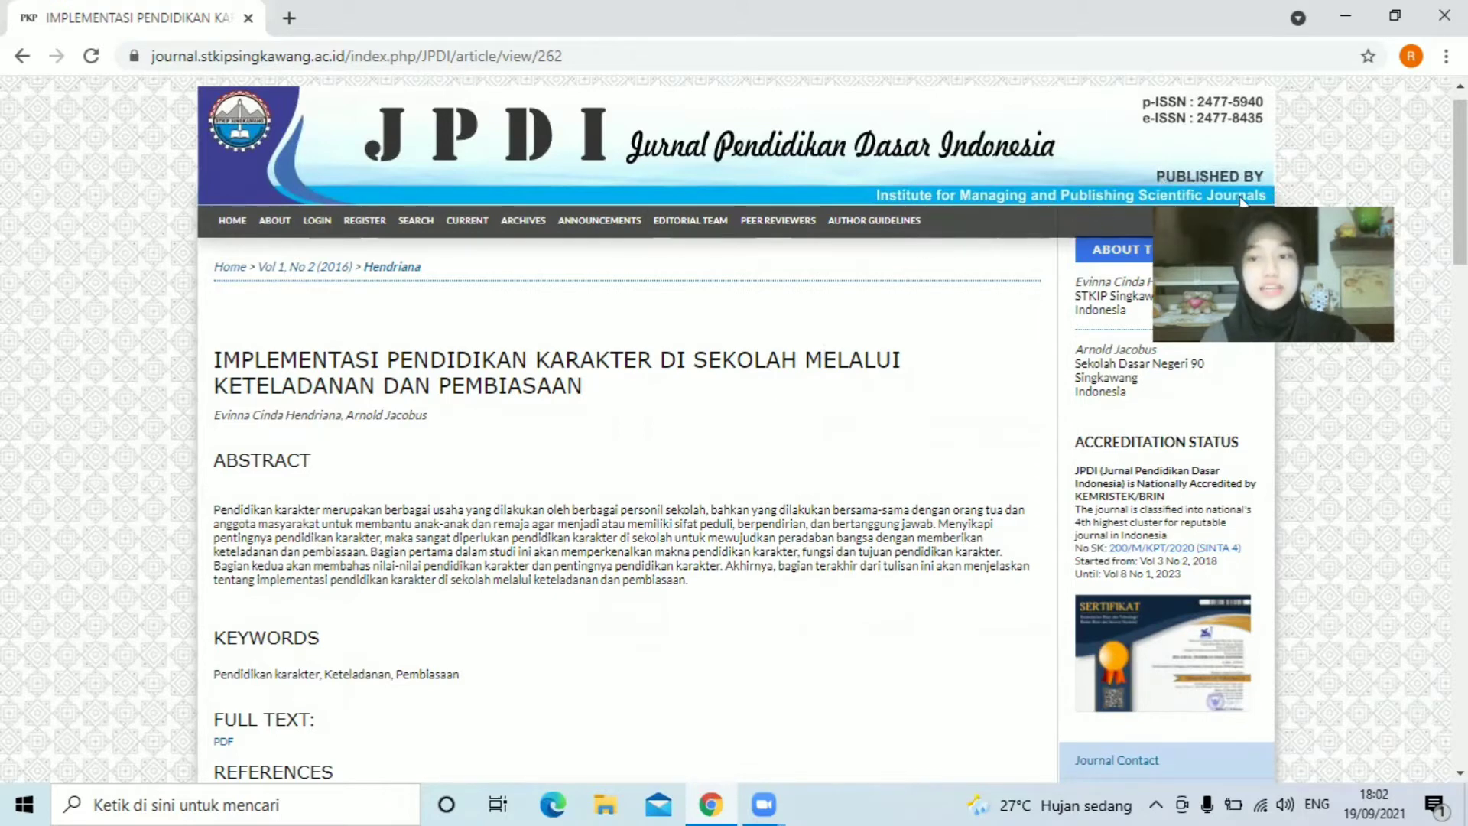
scroll(1233, 199, "down", 3)
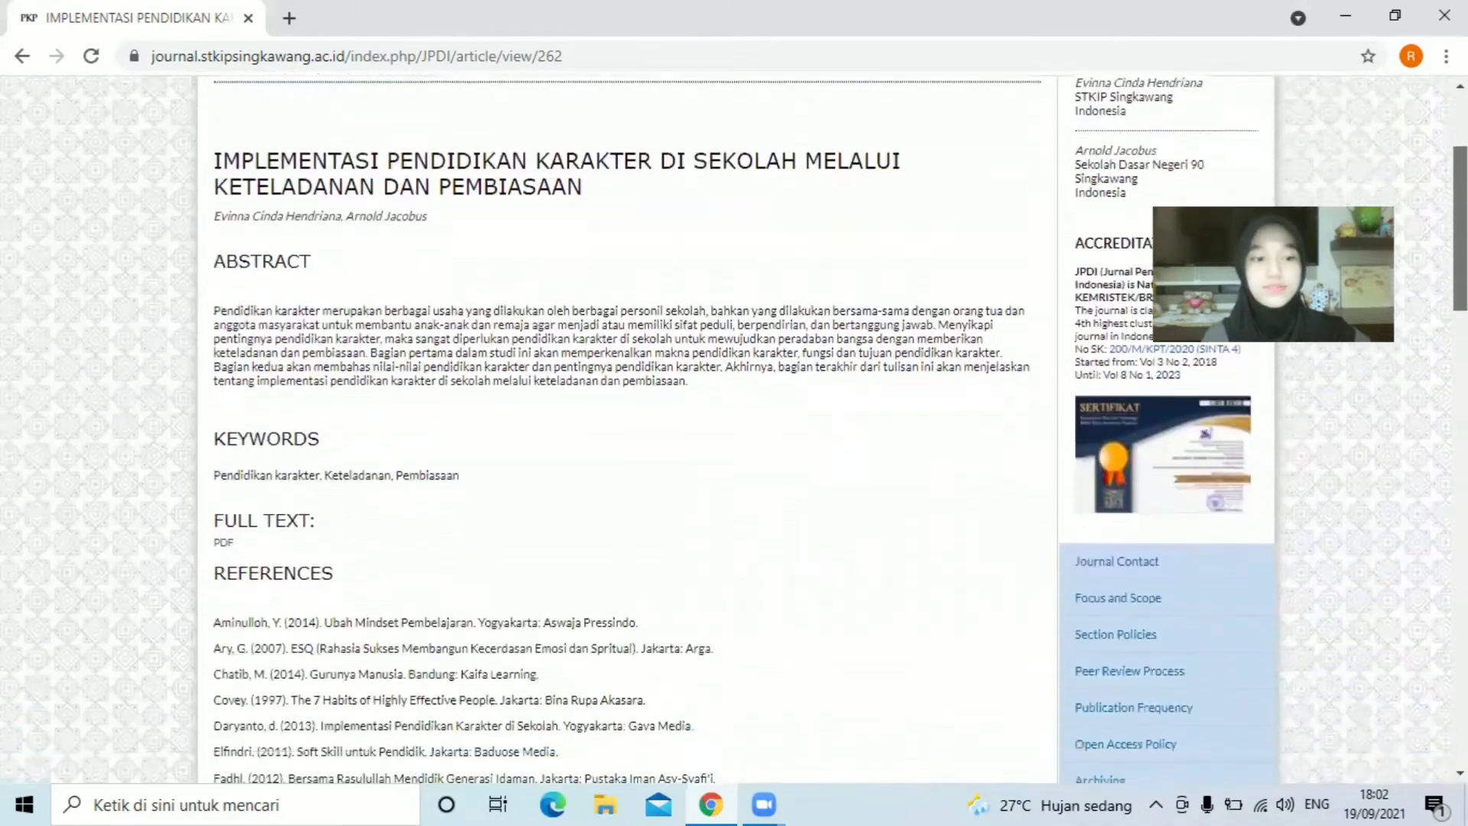
scroll(734, 428, "down", 5)
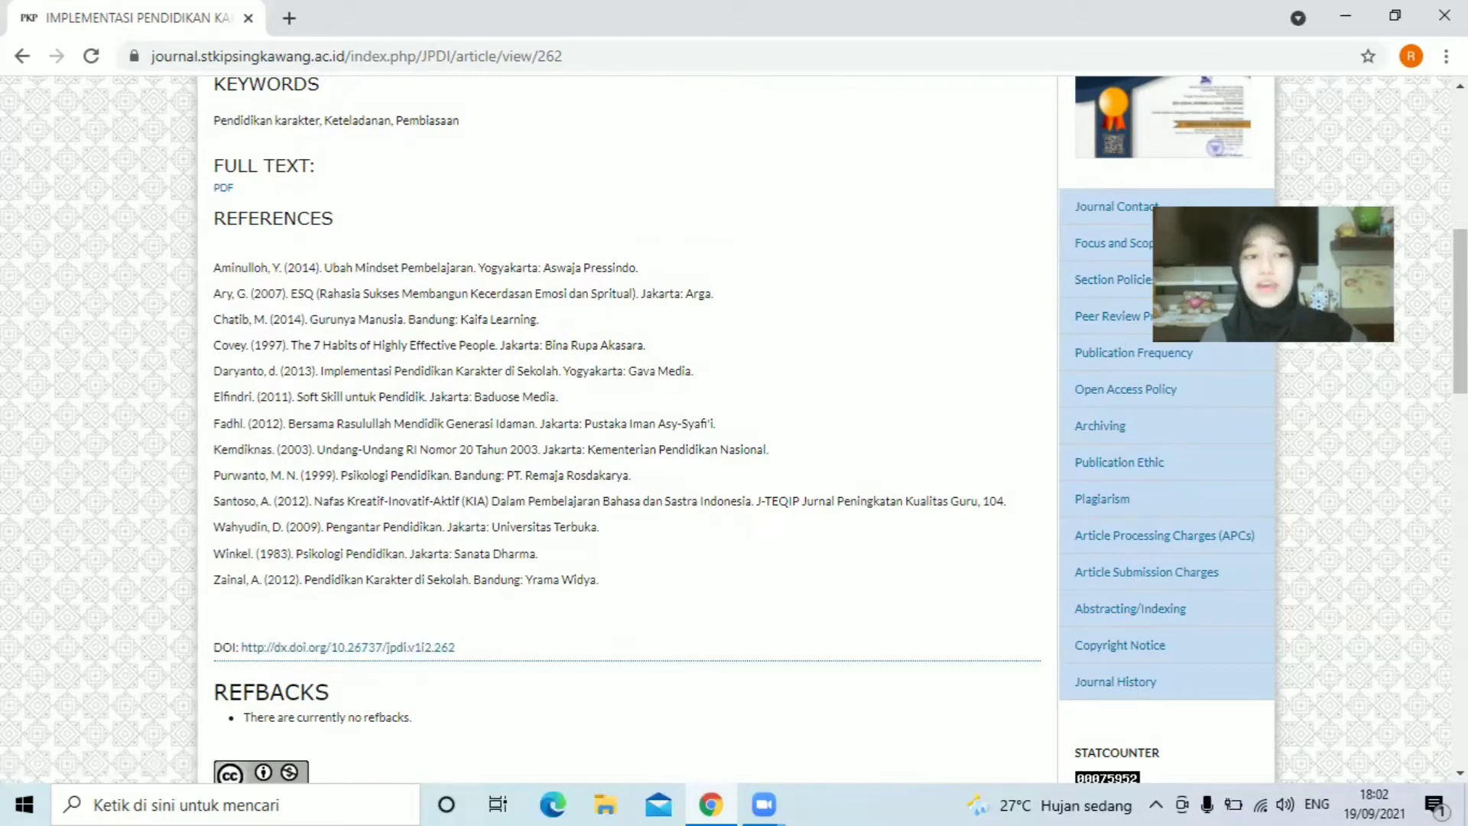
scroll(734, 428, "up", 8)
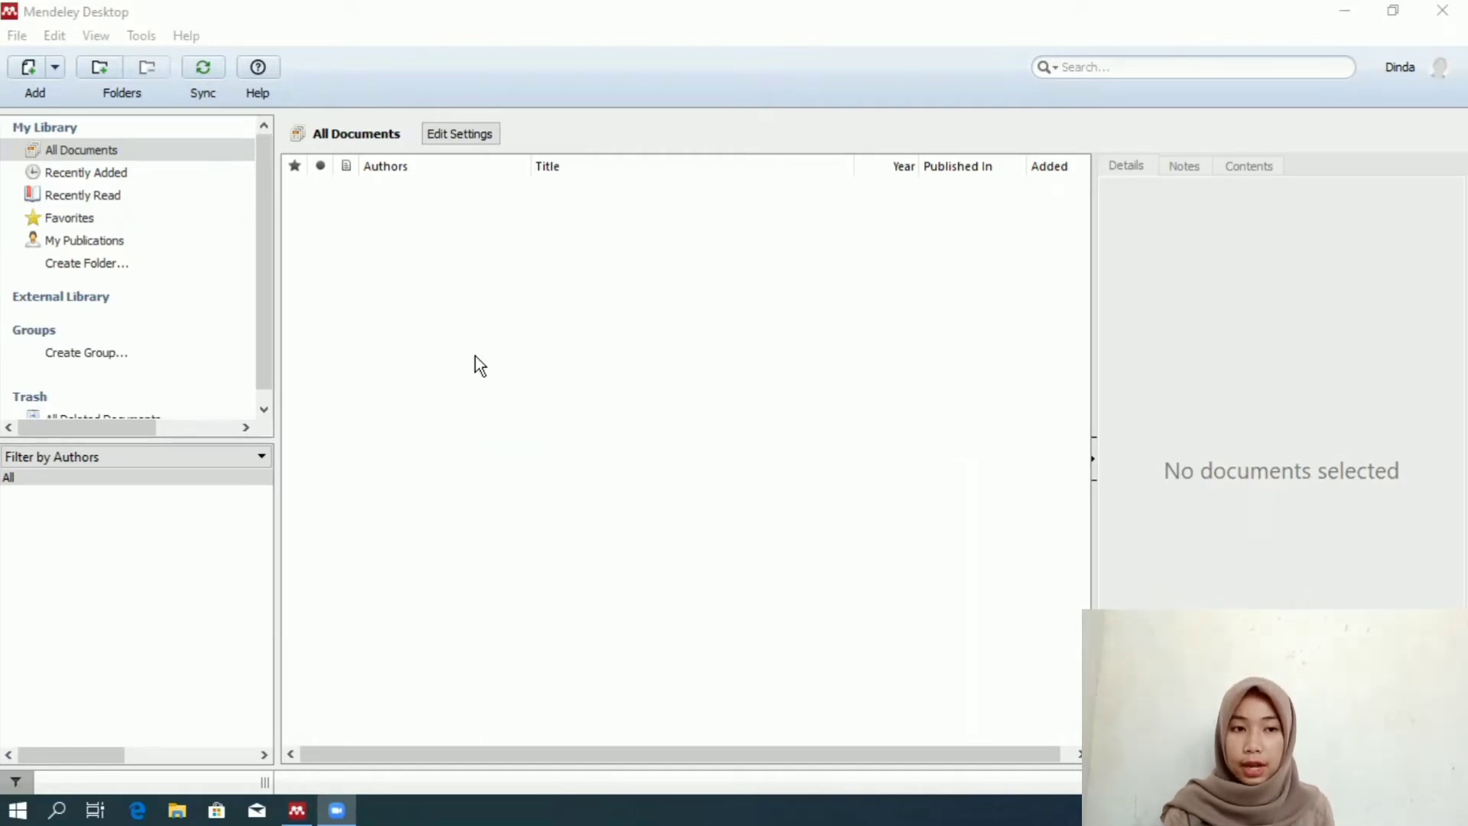
Switch to Mendeley Desktop, start a manual document entry and set its type to Book
left_click(57, 66)
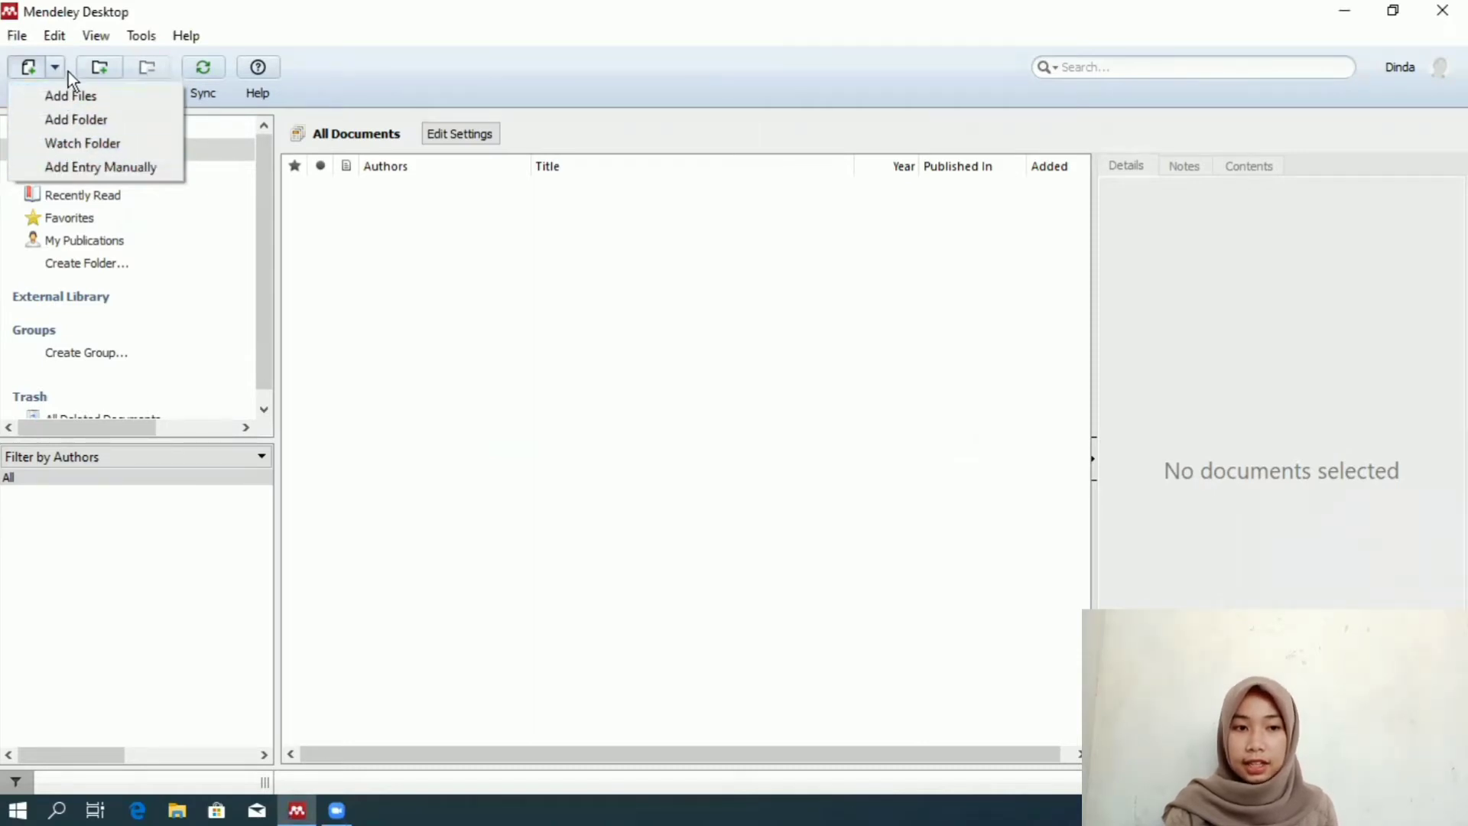
left_click(76, 167)
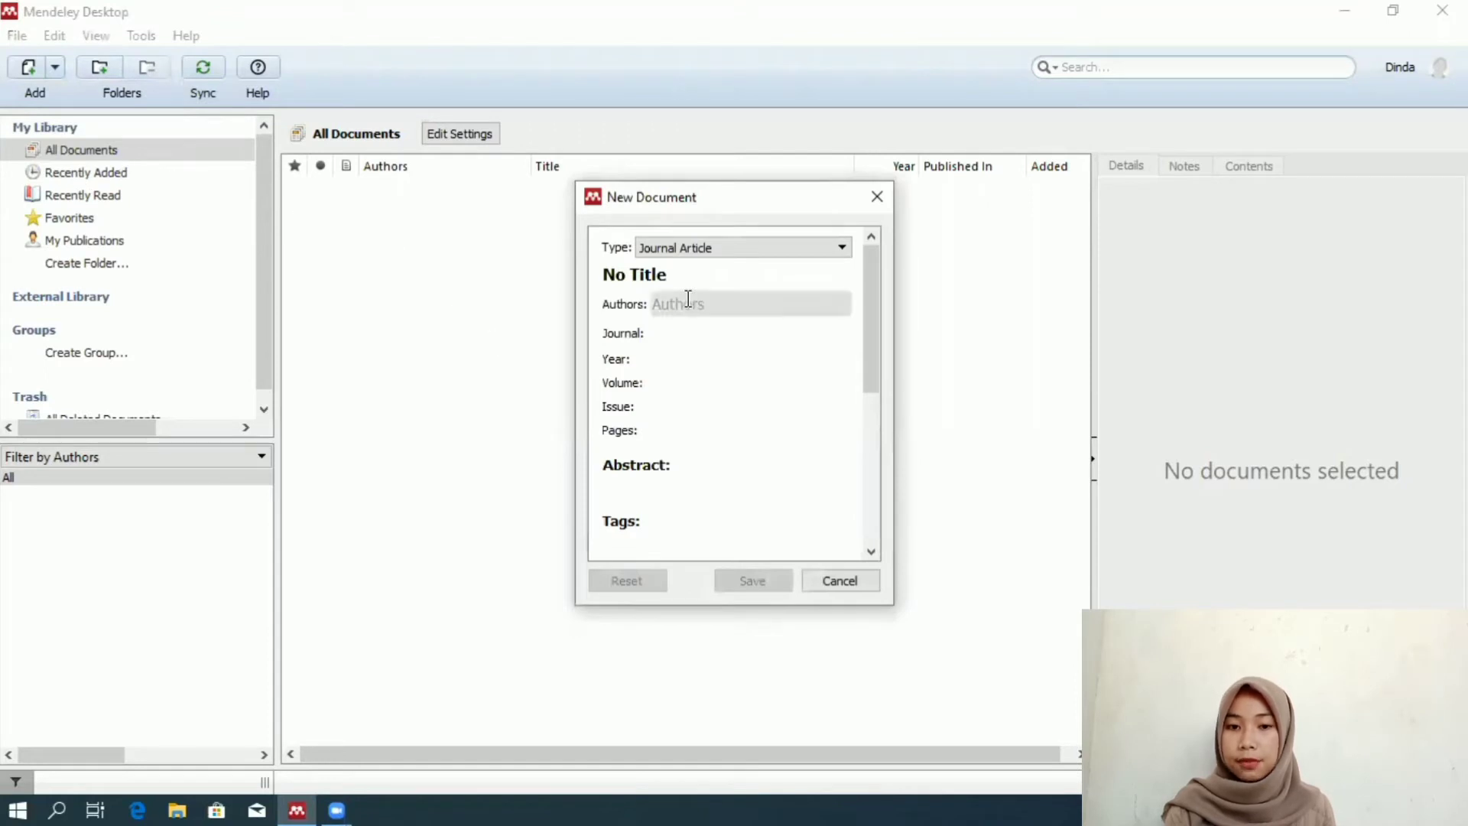
left_click(842, 248)
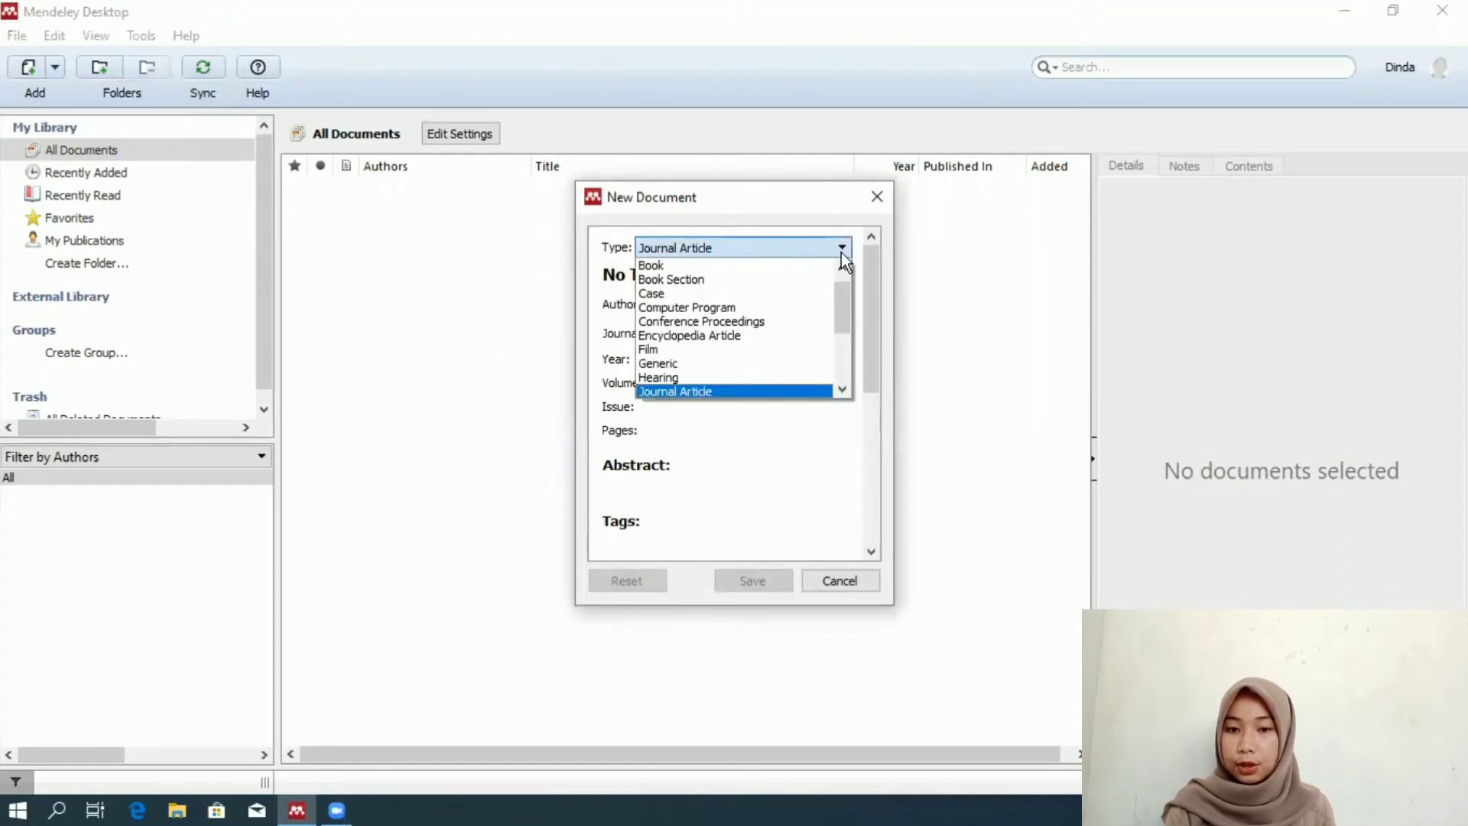
left_click(841, 389)
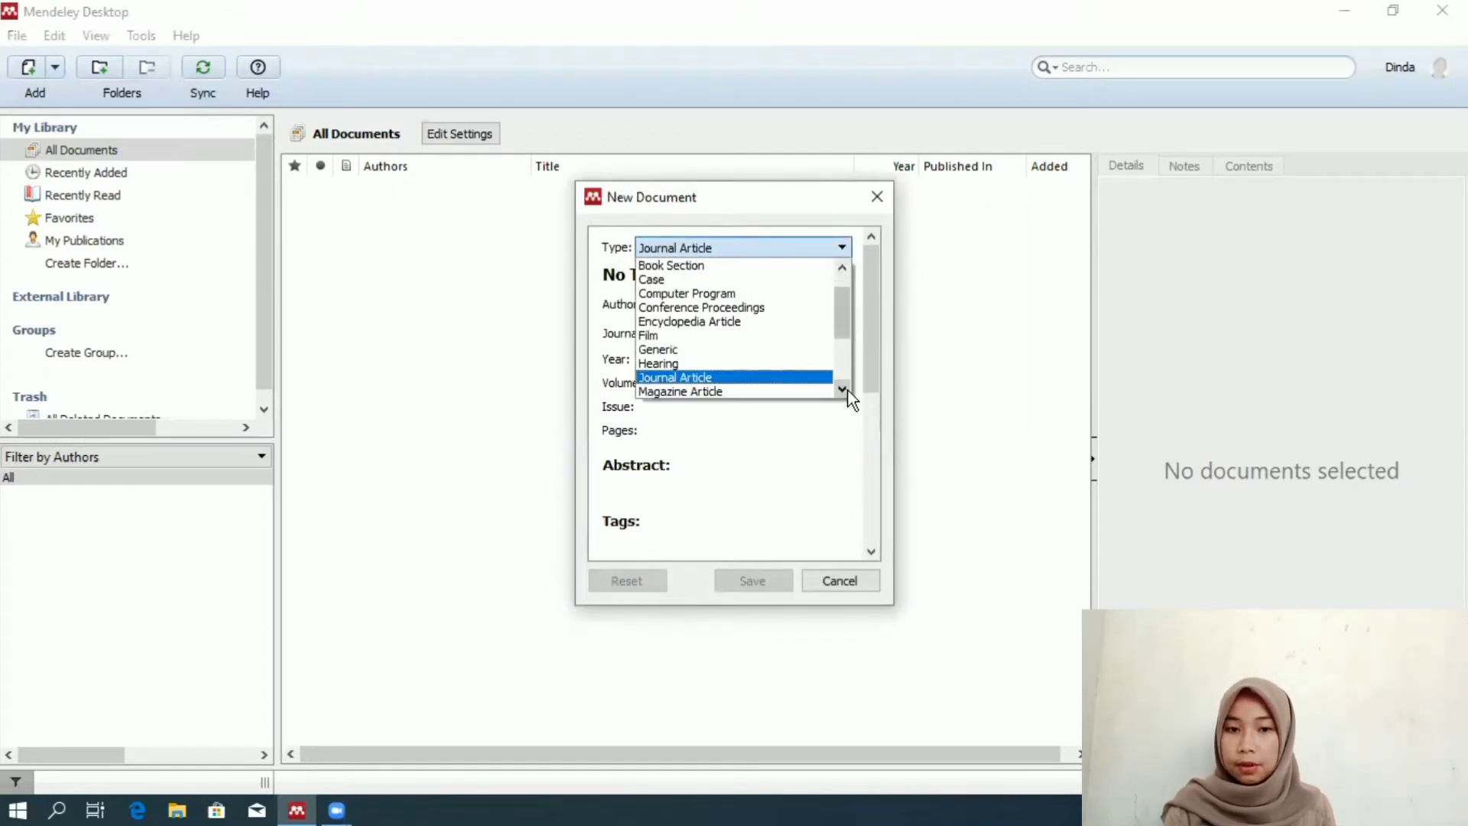
left_click(846, 390)
left_click(846, 390)
left_click(846, 391)
left_click(846, 391)
left_click(846, 390)
left_click(842, 389)
left_click(842, 389)
left_click(842, 389)
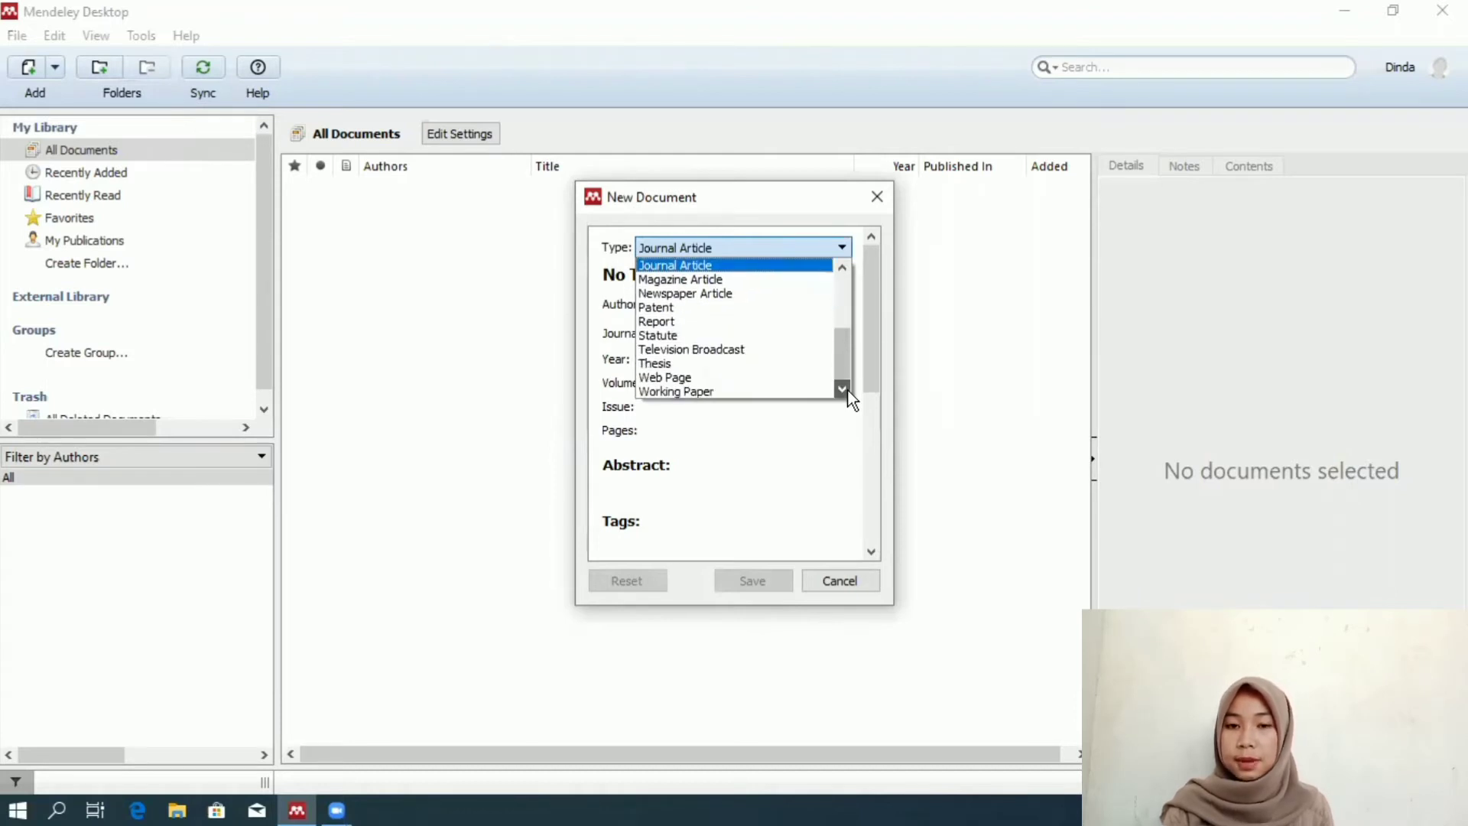
left_click(843, 289)
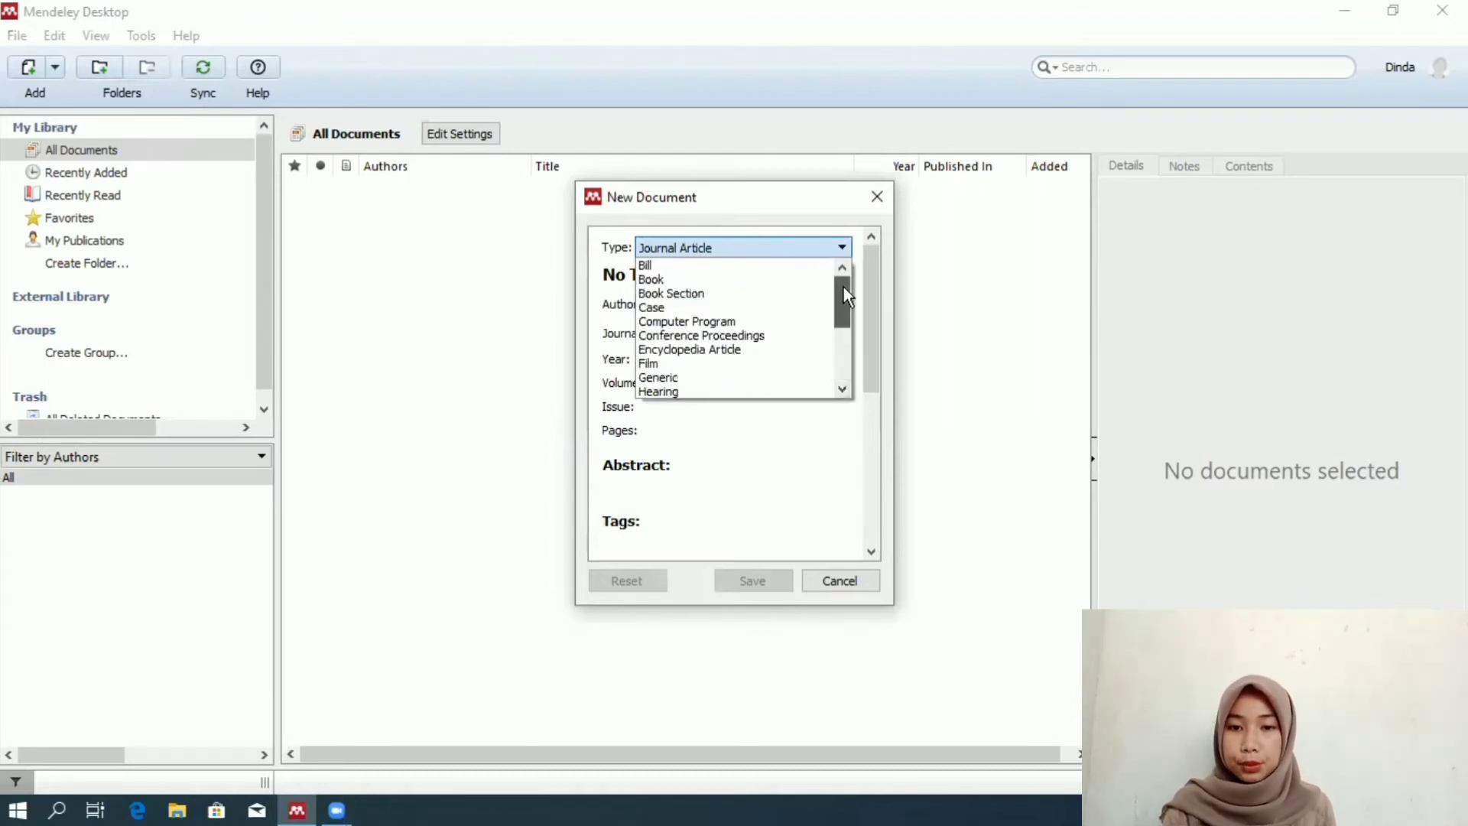
left_click(754, 278)
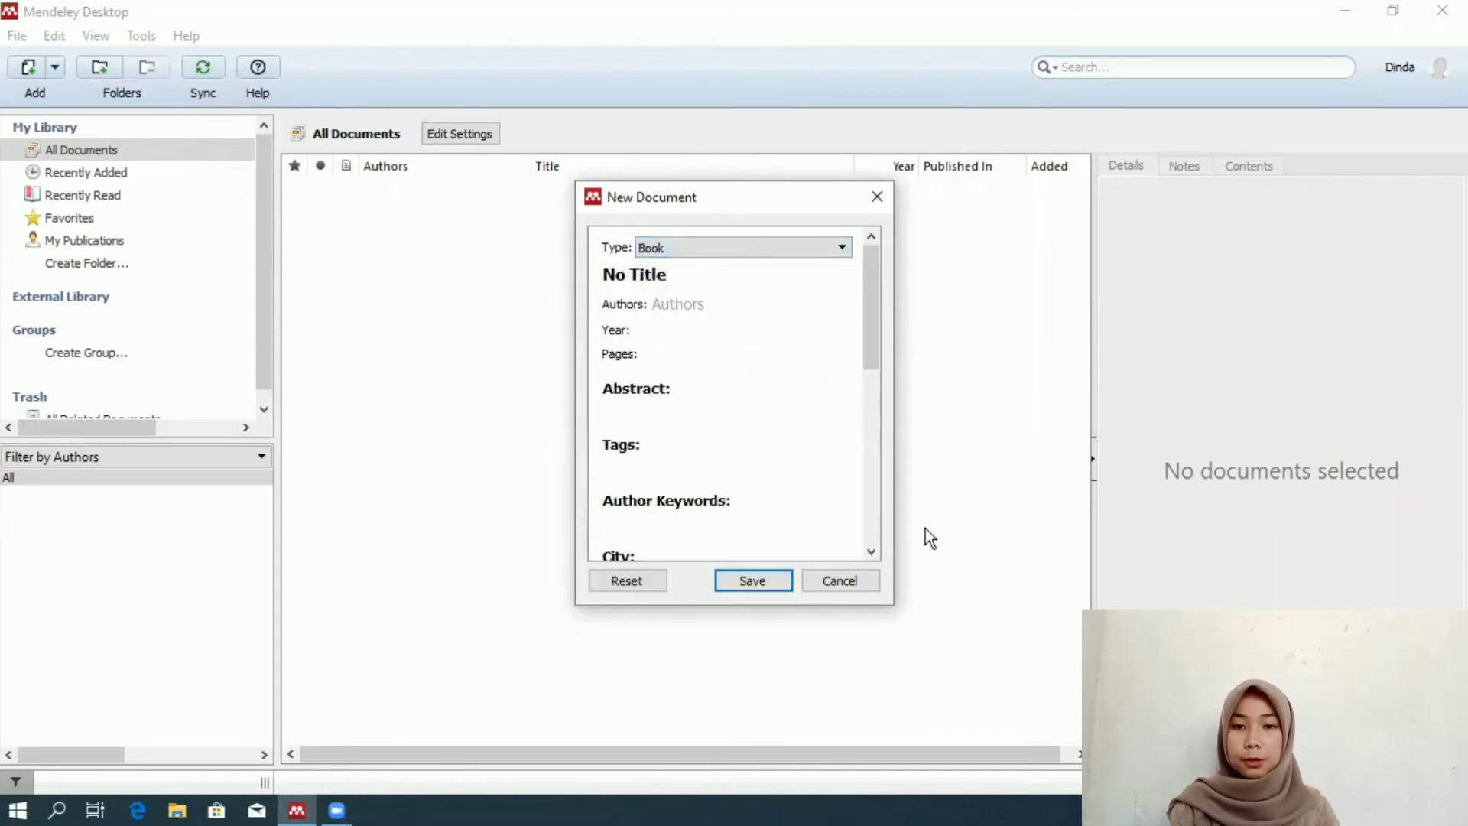
Look through the book entry's authors, year, pages and remaining fields, and save the entry with them left blank
left_click(692, 305)
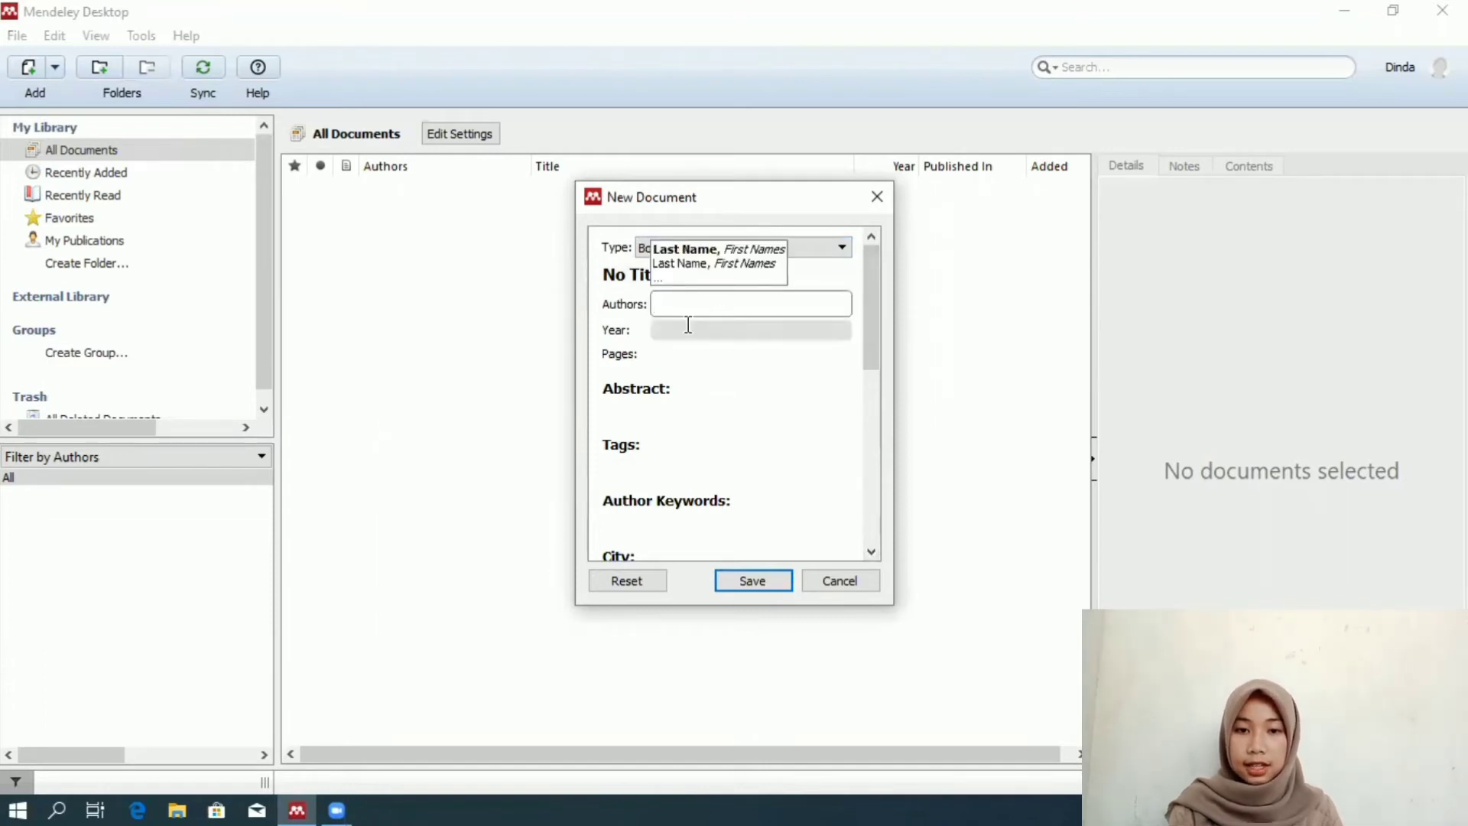
left_click(688, 327)
left_click(680, 352)
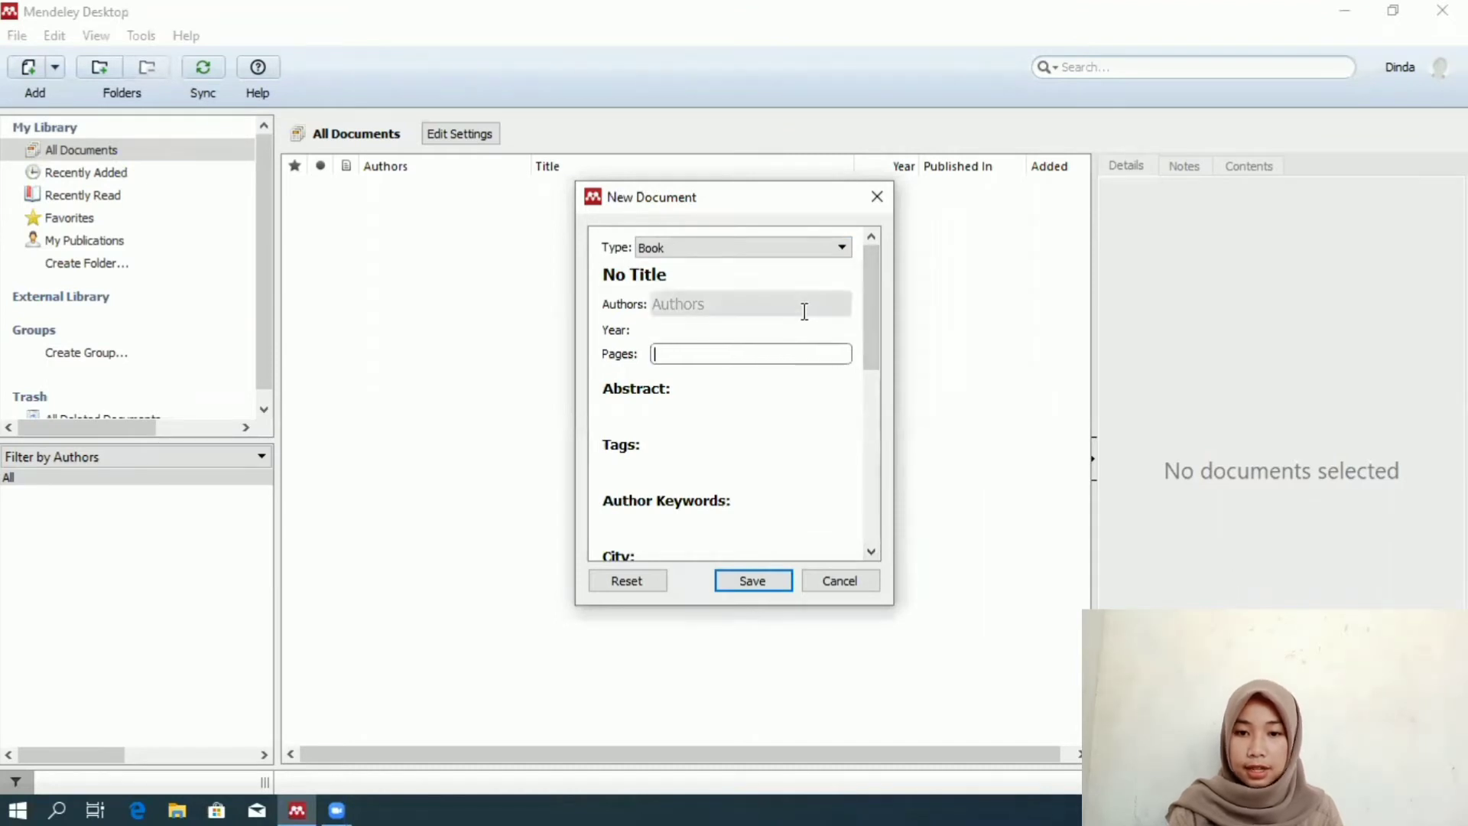
left_click(806, 348)
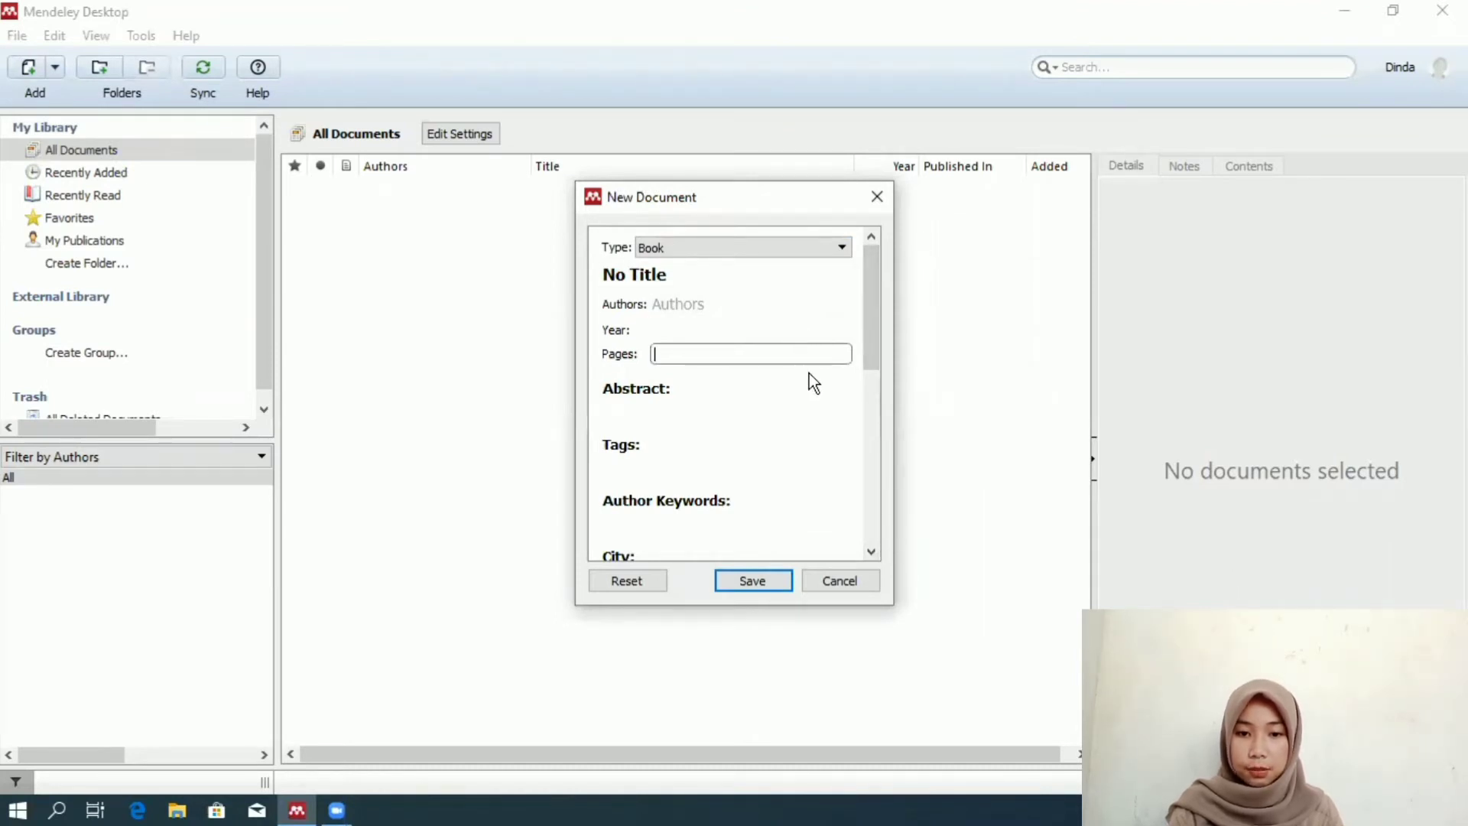
left_click(871, 551)
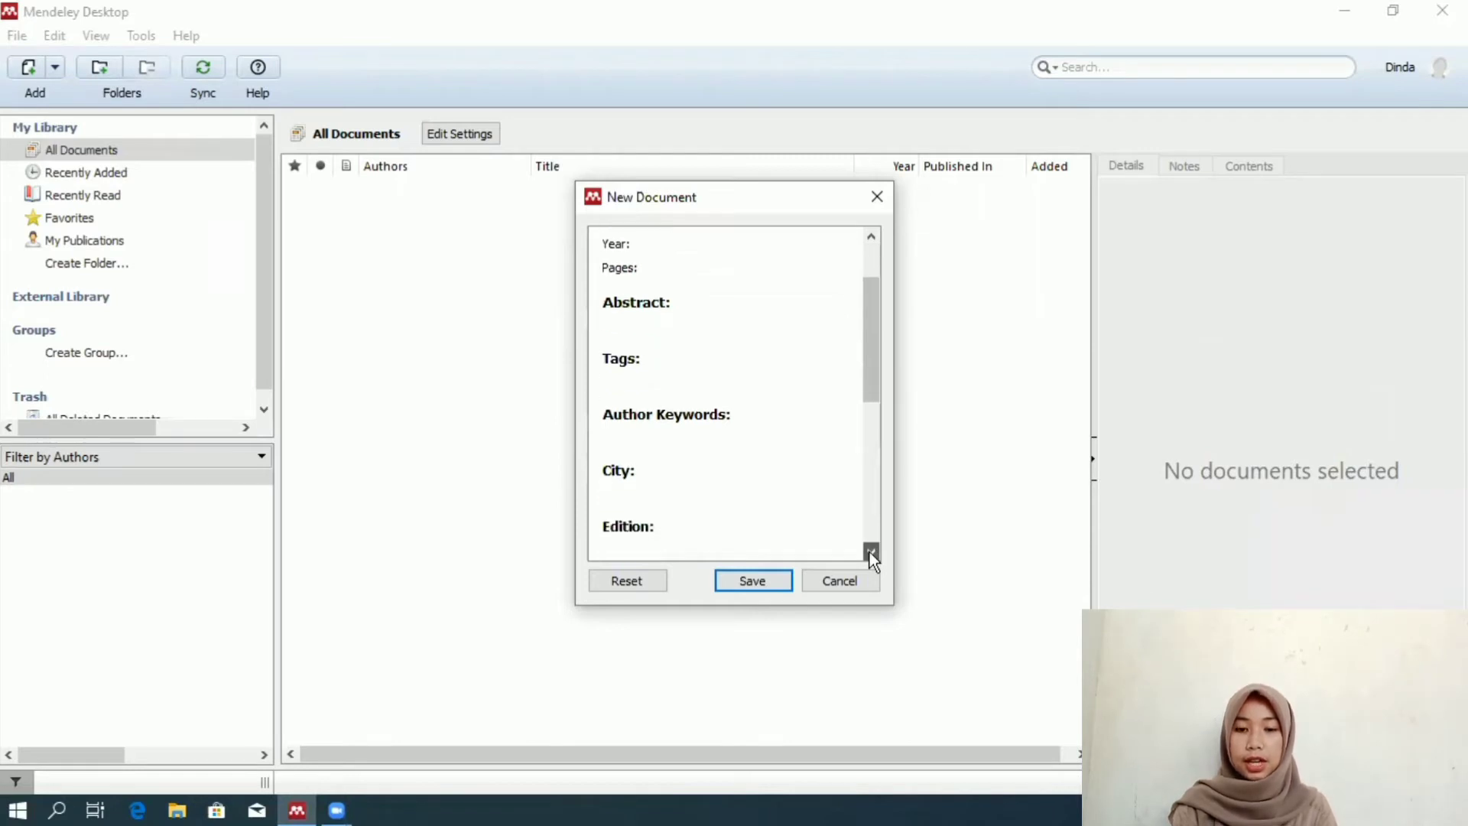
left_click(753, 580)
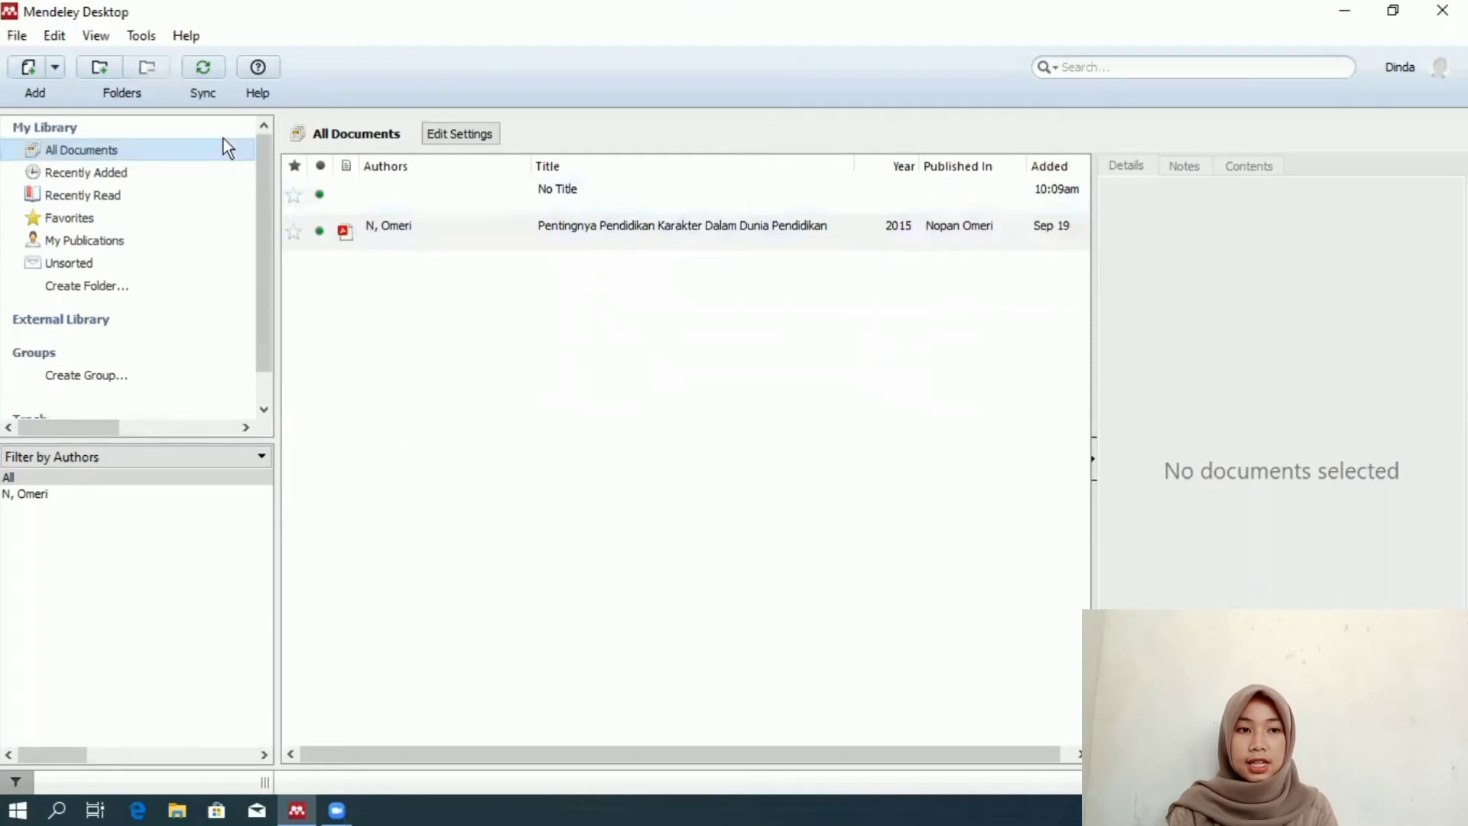
Add the PDF file "pentingnya pendidikan karakter" from the Downloads folder to the library
left_click(45, 73)
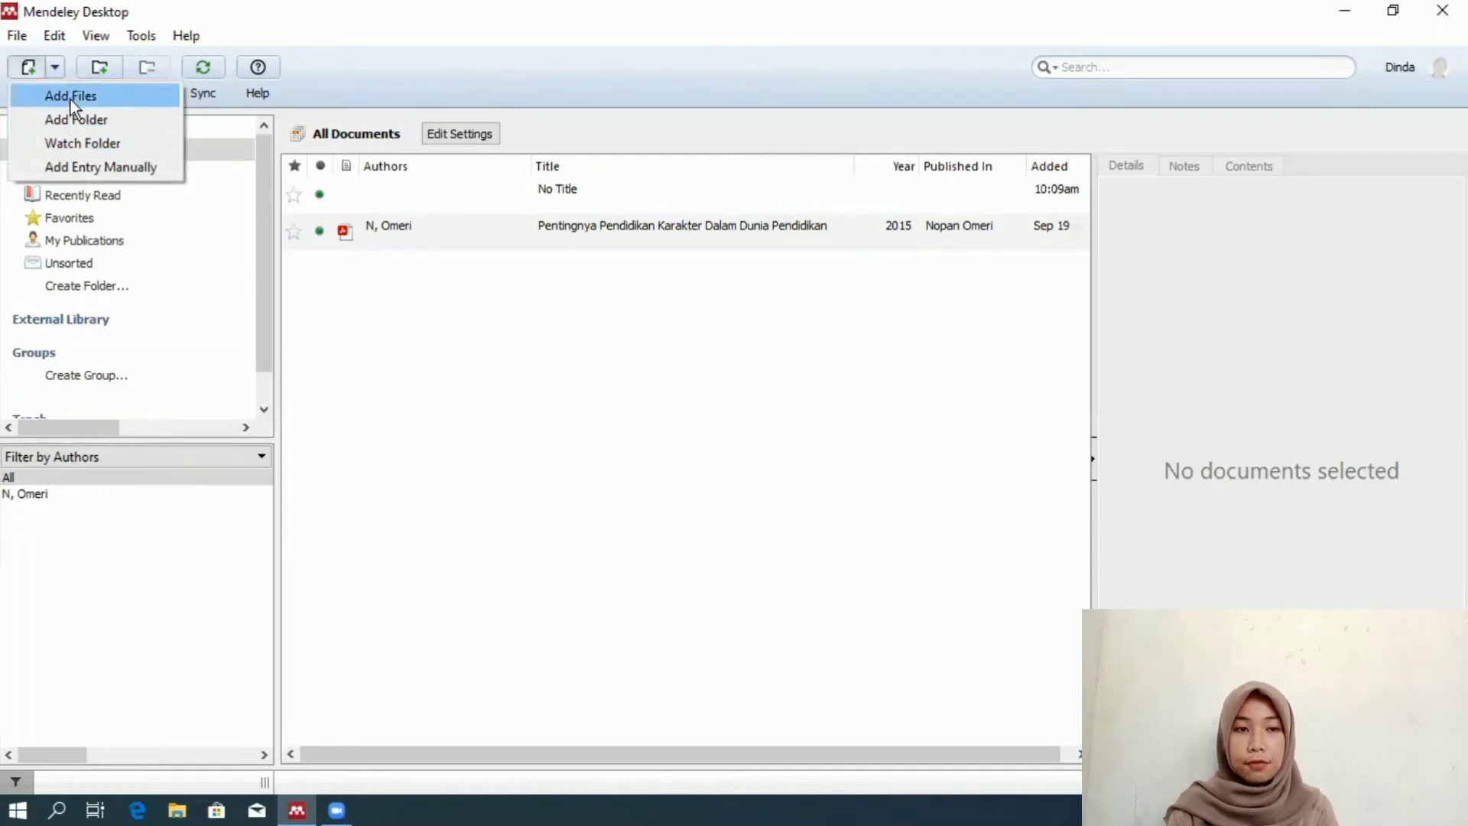
left_click(123, 95)
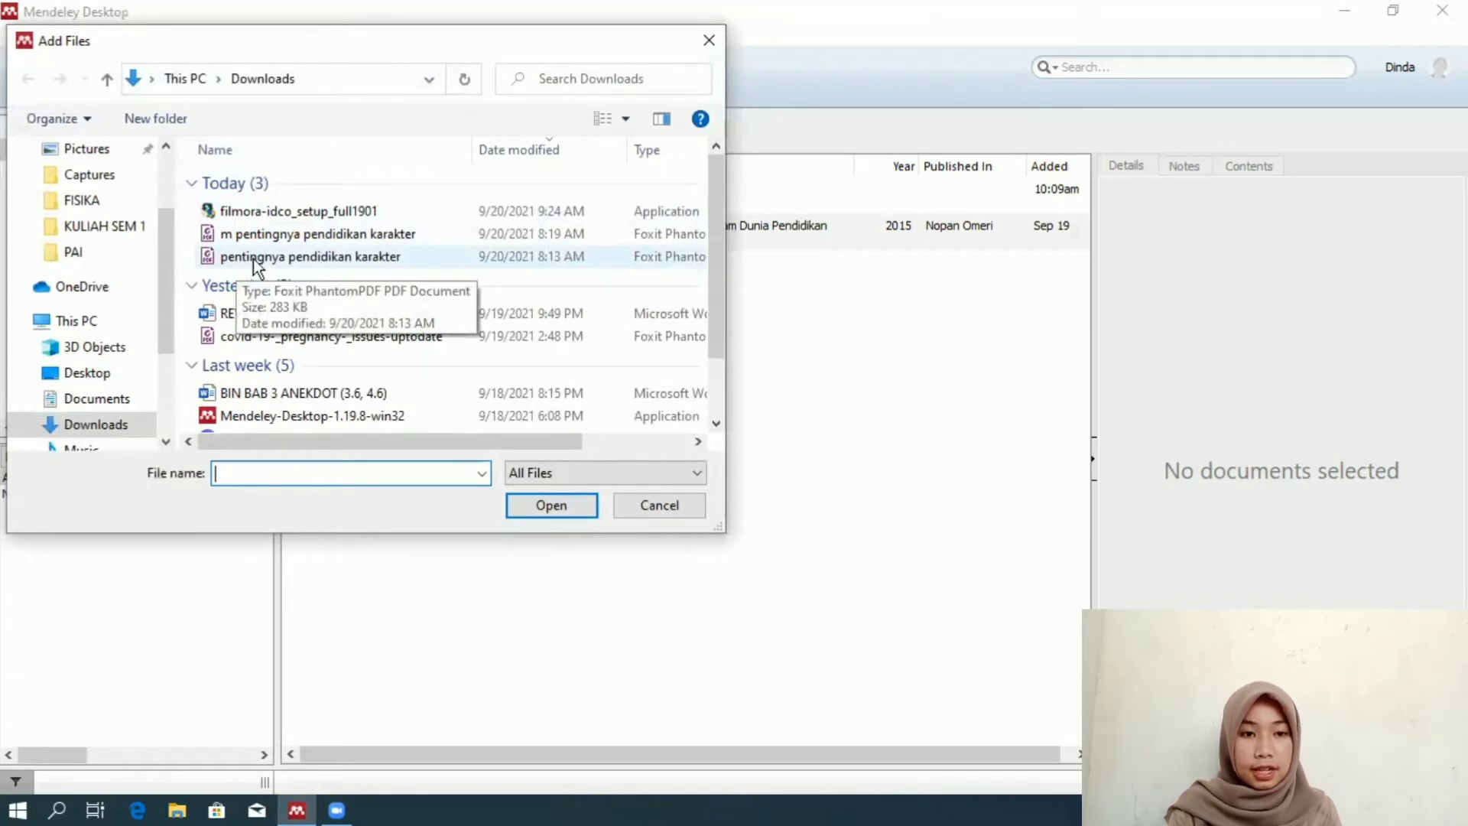
left_click(402, 259)
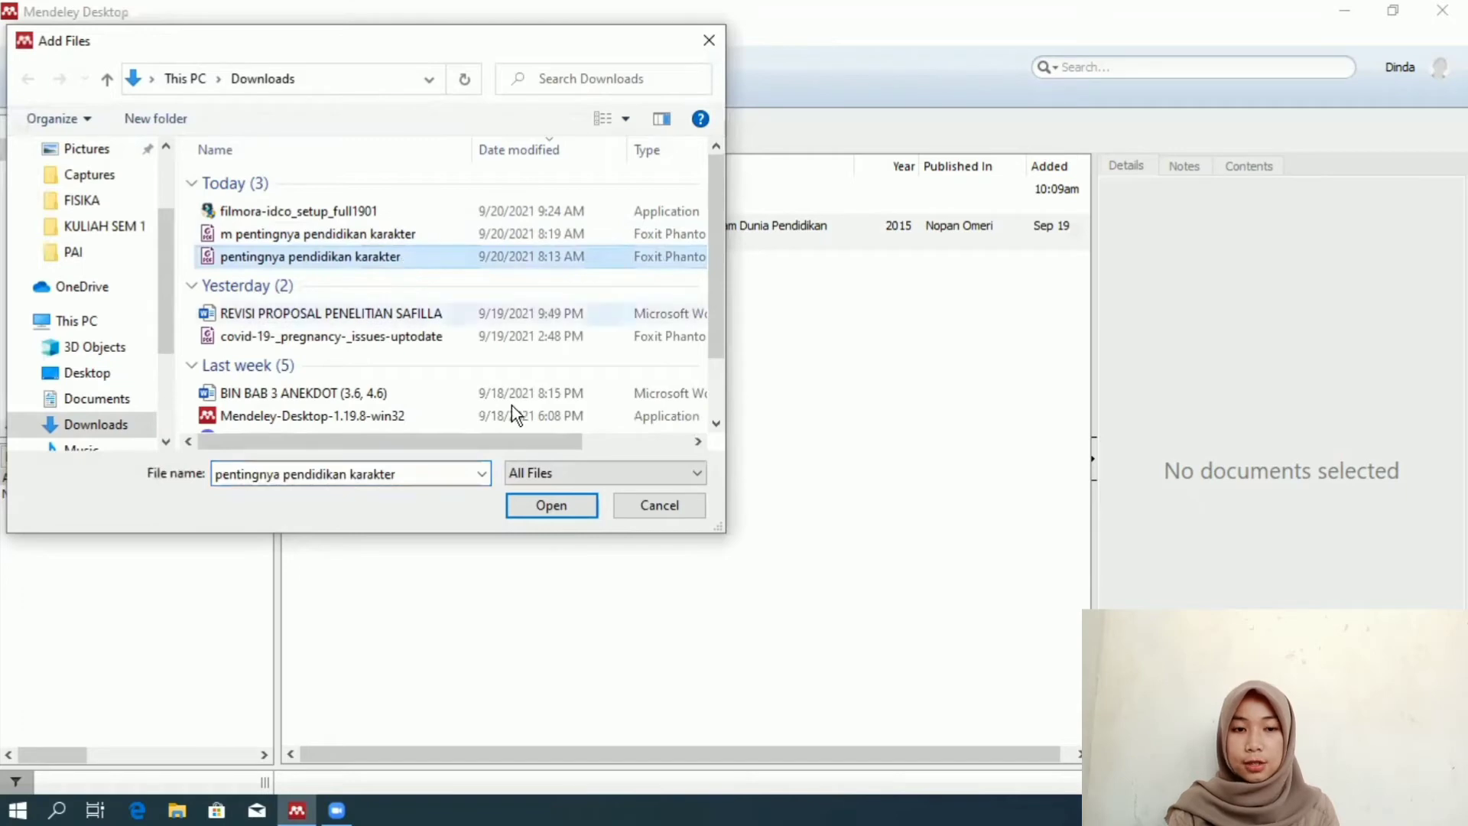
left_click(563, 503)
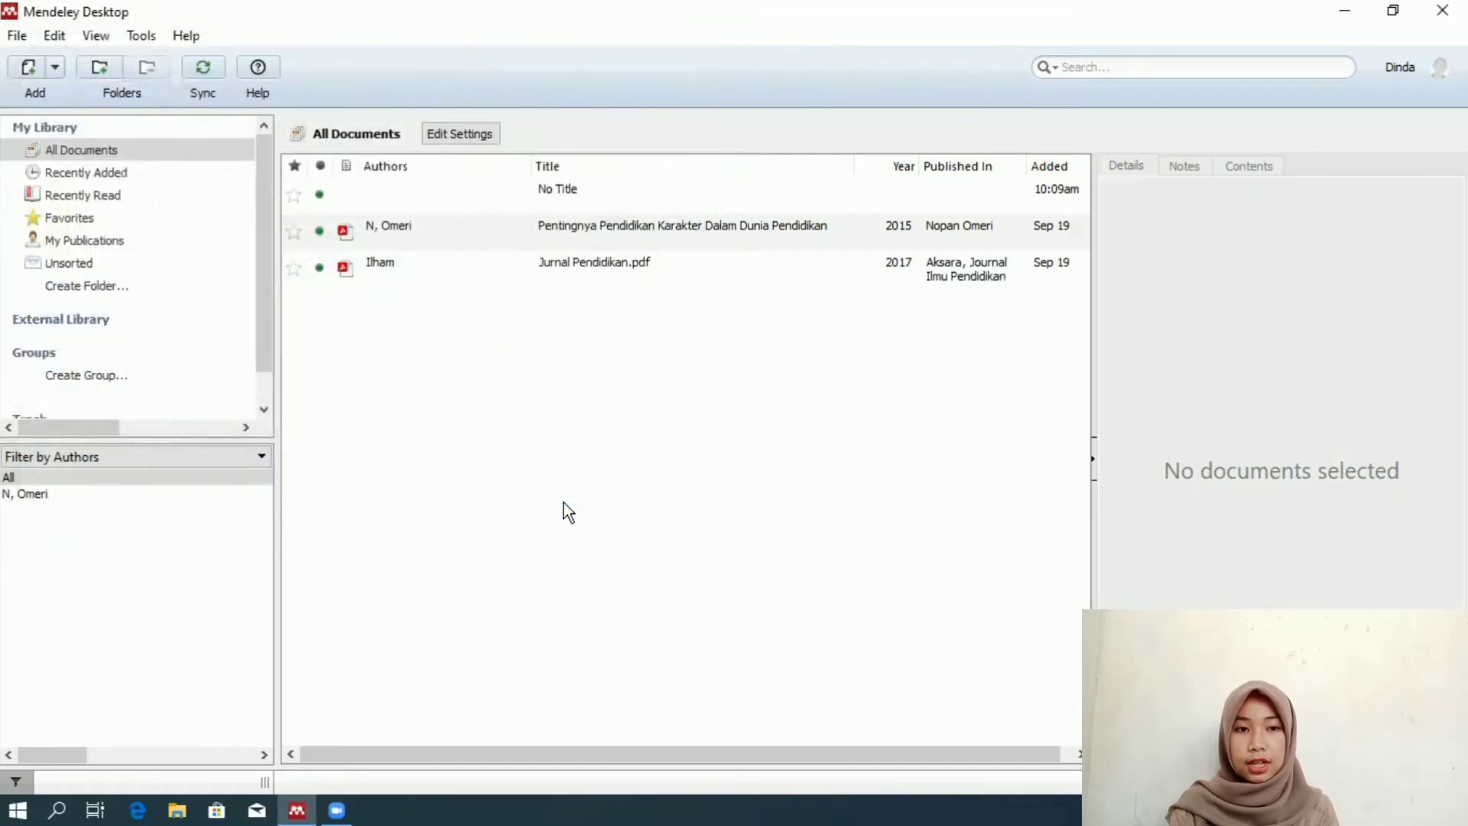
Switch to Google Chrome, search the web for "google scholar" and open the Google Scholar site
left_click(872, 269)
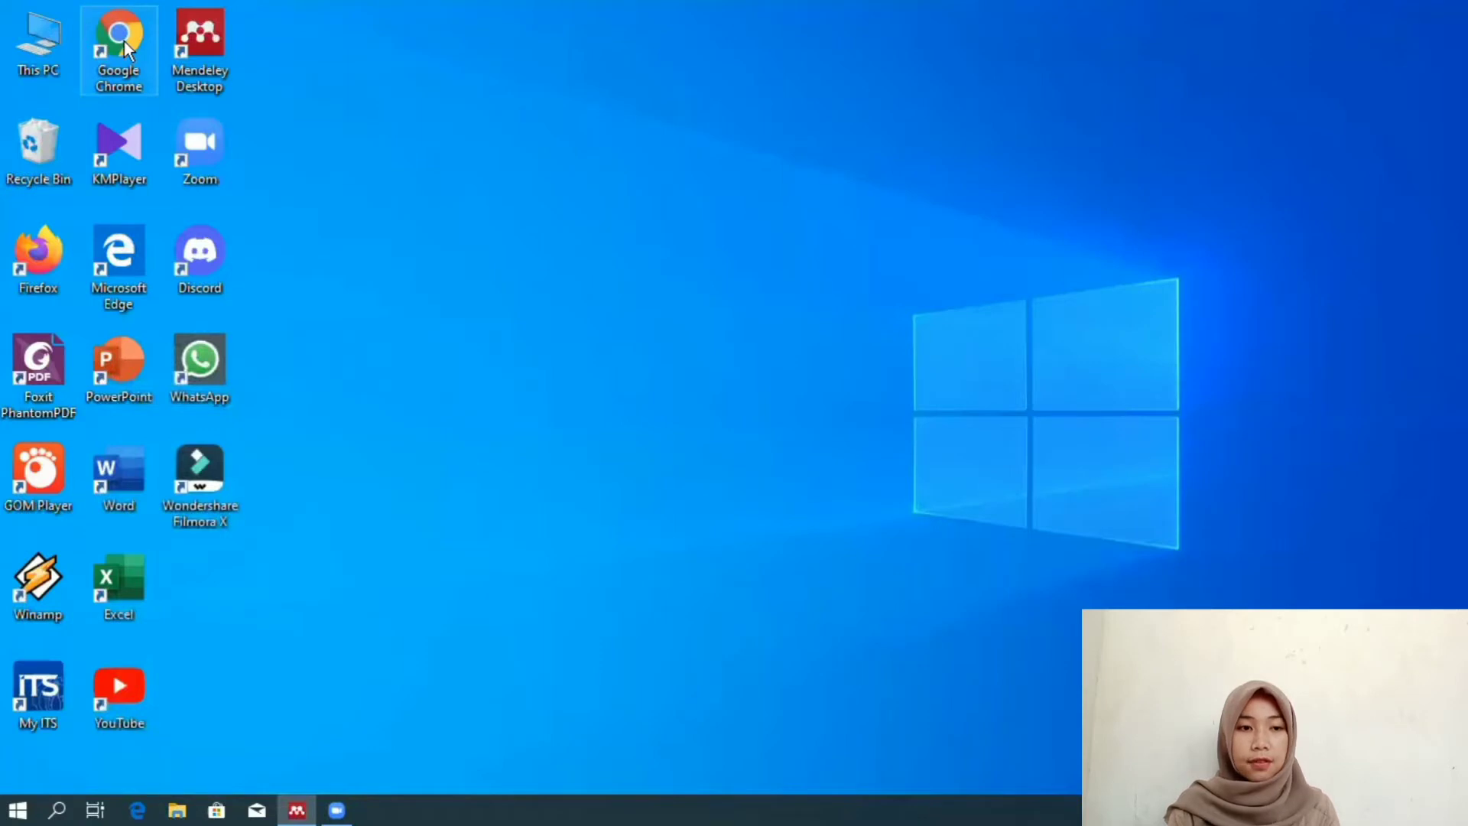
double_click(124, 42)
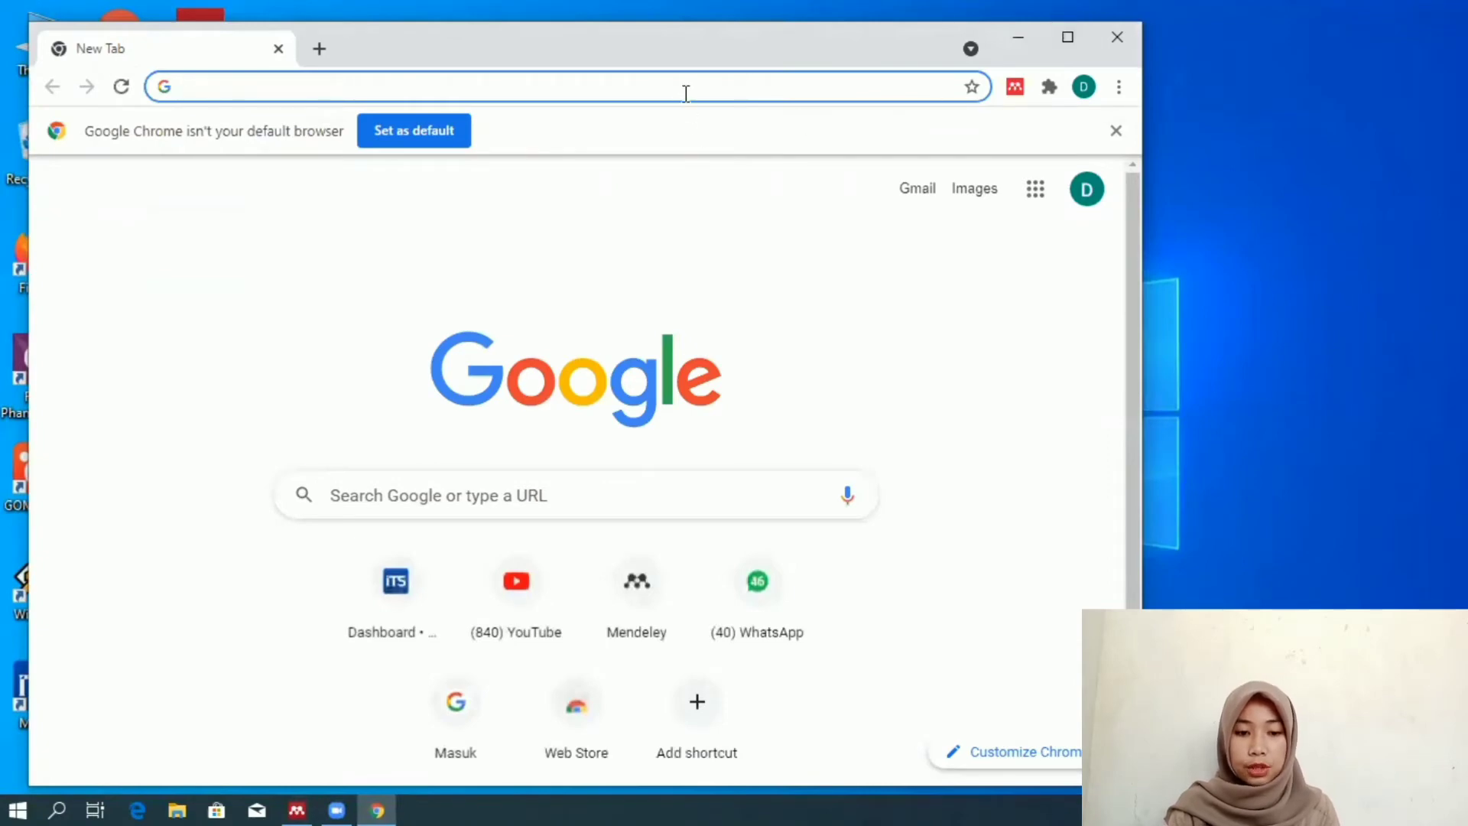
type("google book")
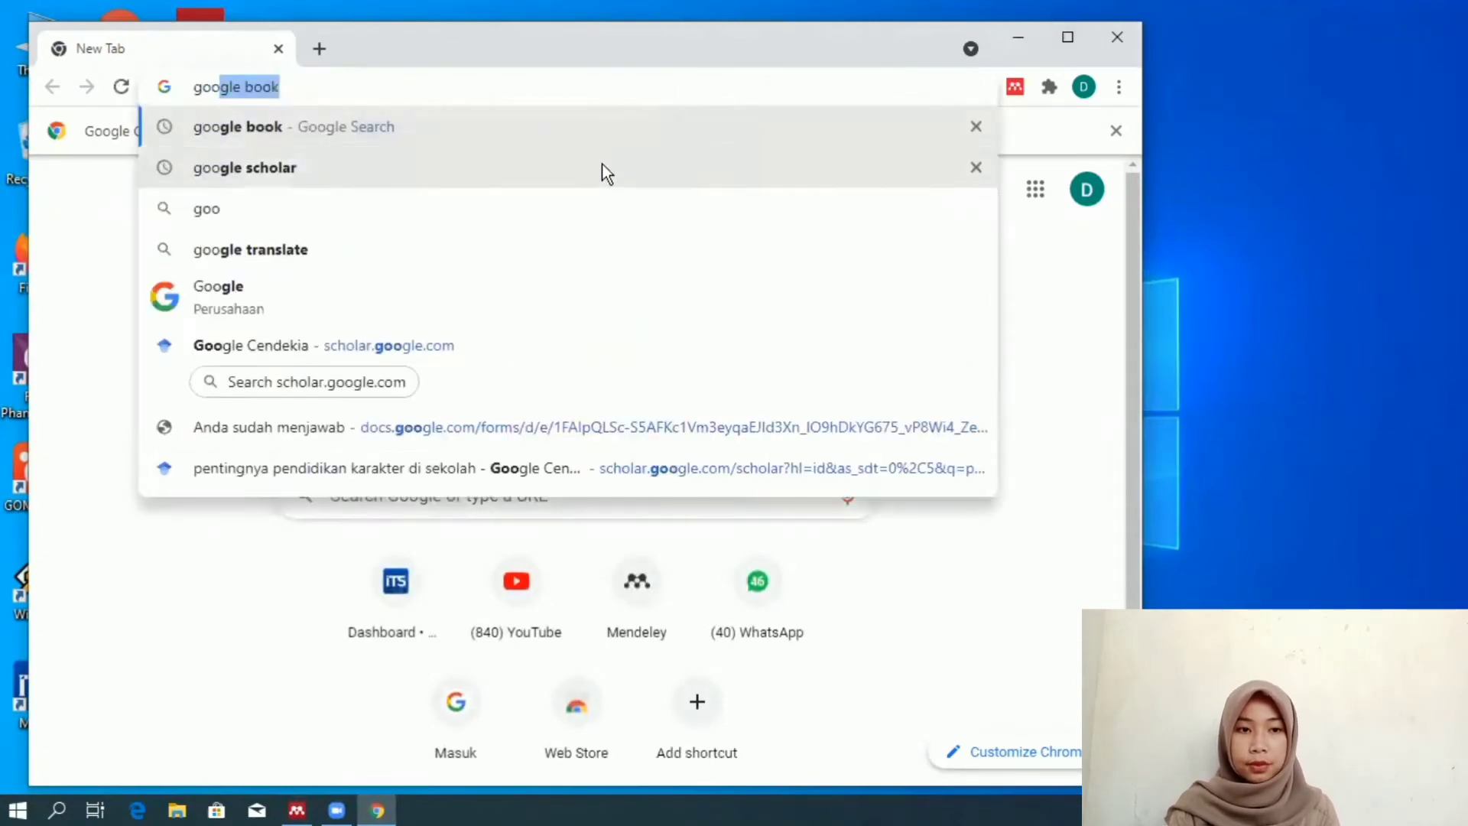
left_click(585, 167)
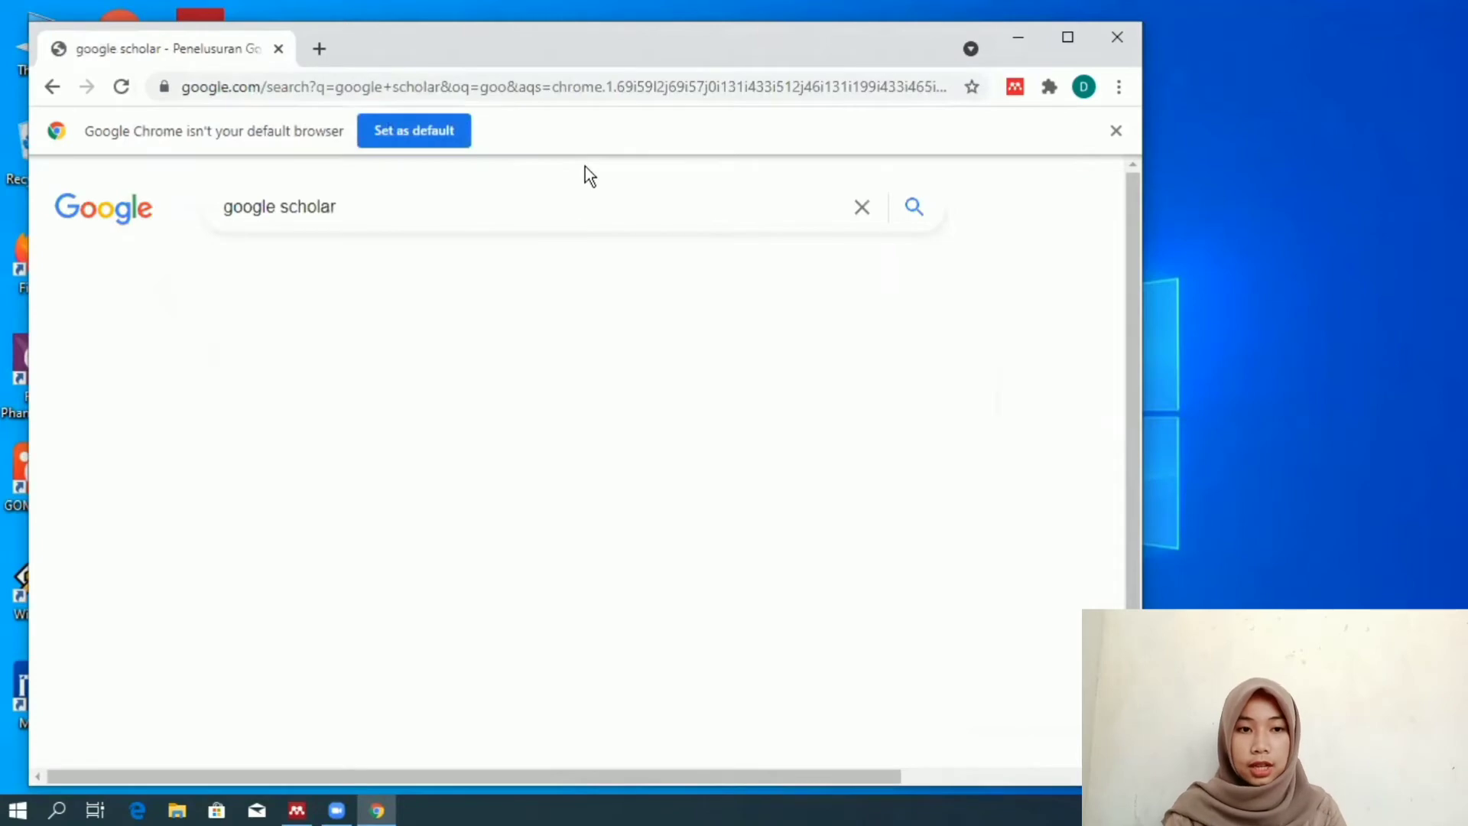
double_click(891, 39)
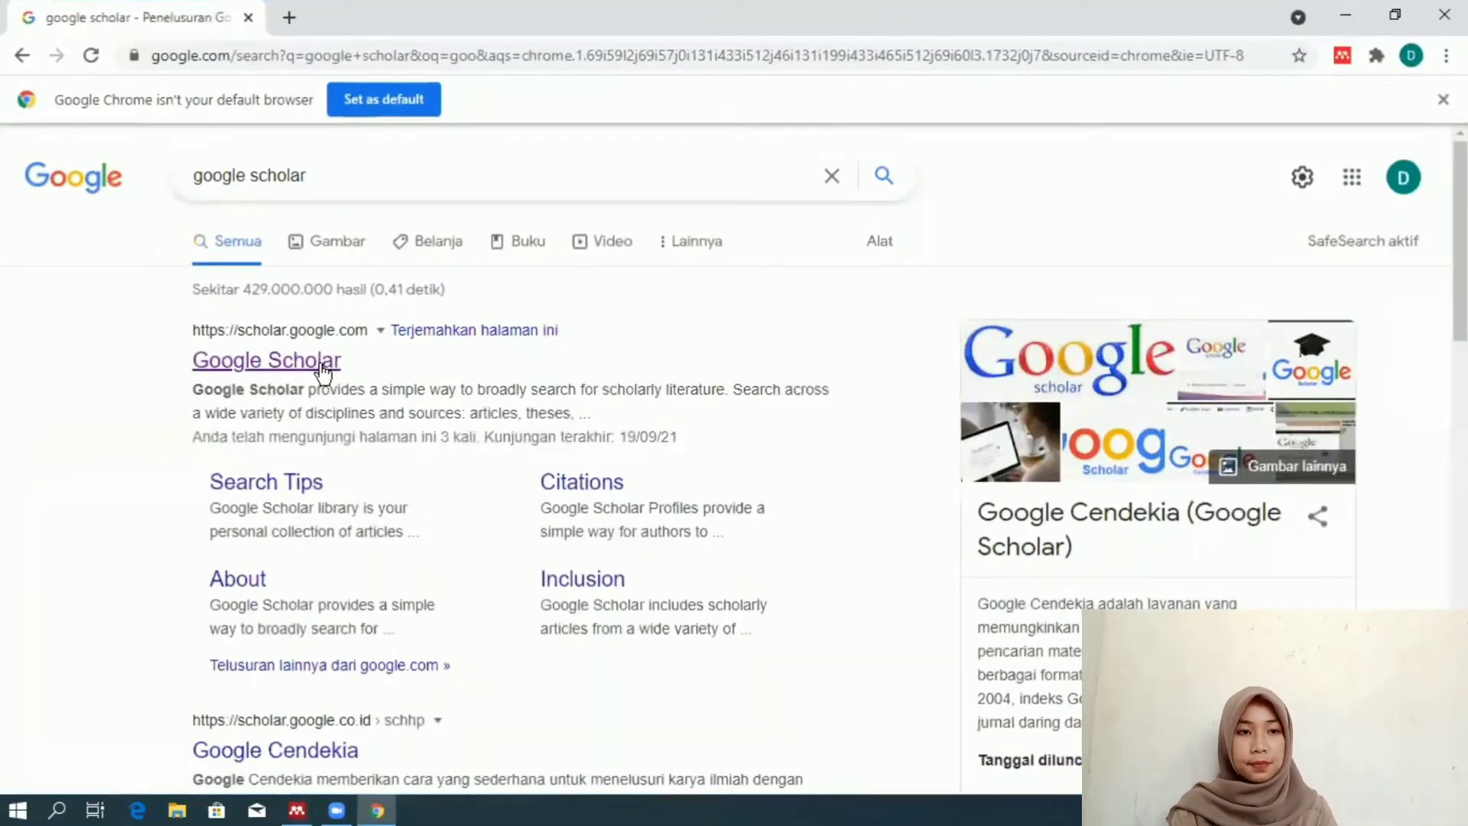
left_click(320, 363)
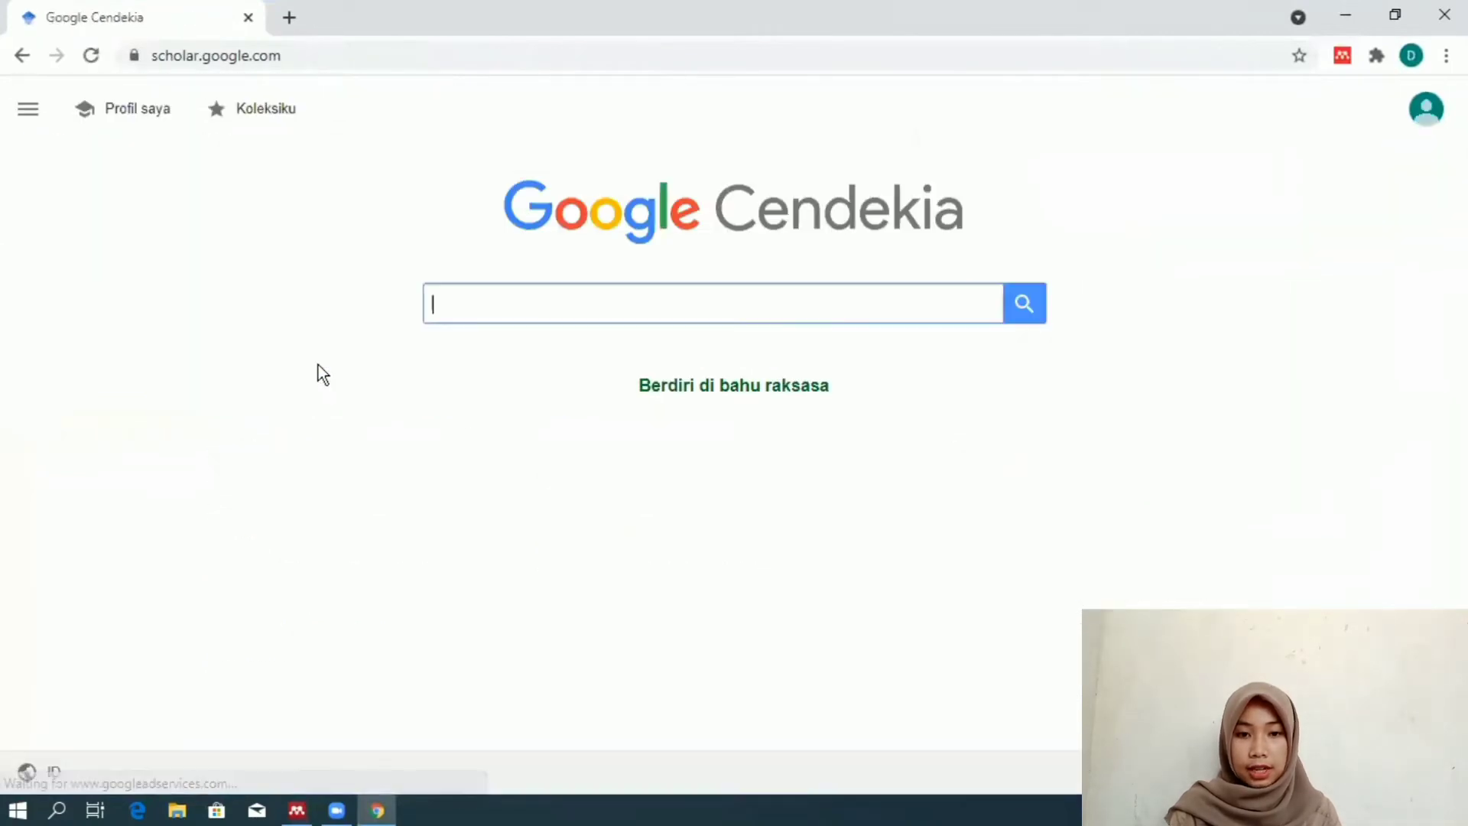
Search Google Scholar for "pentingnya pendidikan karakter di sekolah" and open the full-text PDF of "Implementasi pendidikan karakter di sekolah melalui keteladanan dan pembiasaan"
left_click(493, 314)
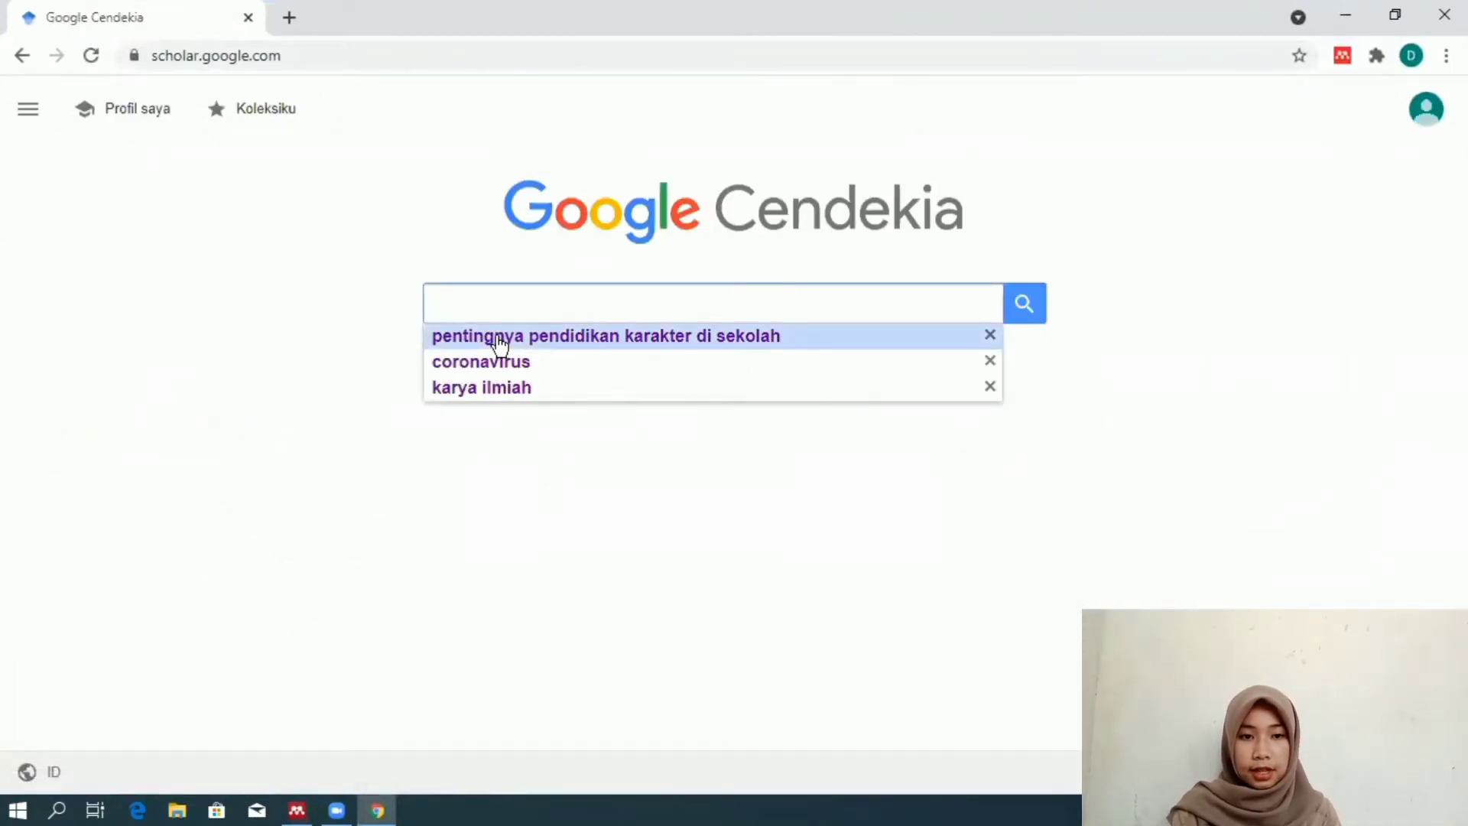
left_click(500, 341)
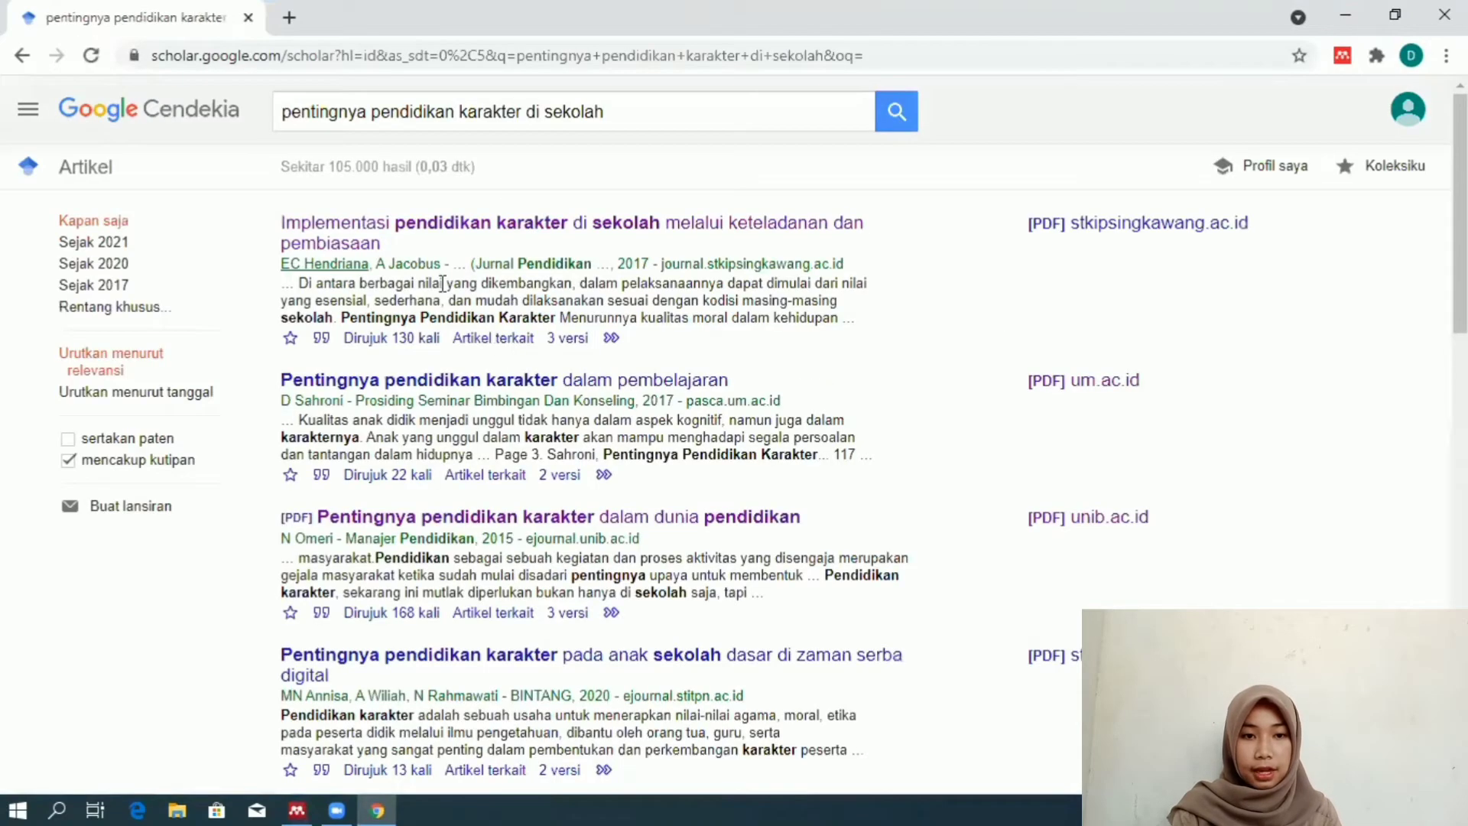
left_click(331, 243)
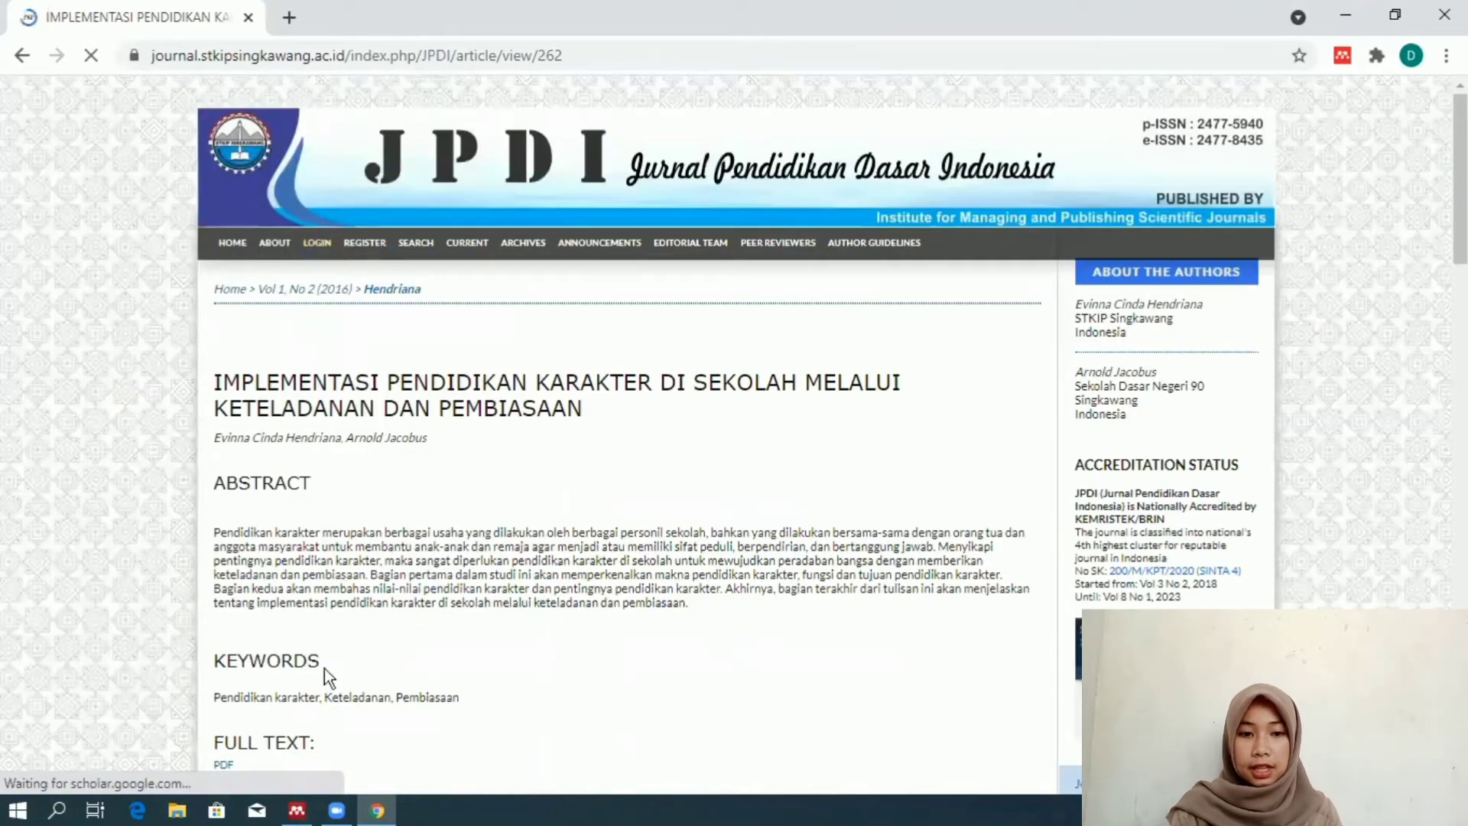
left_click(224, 765)
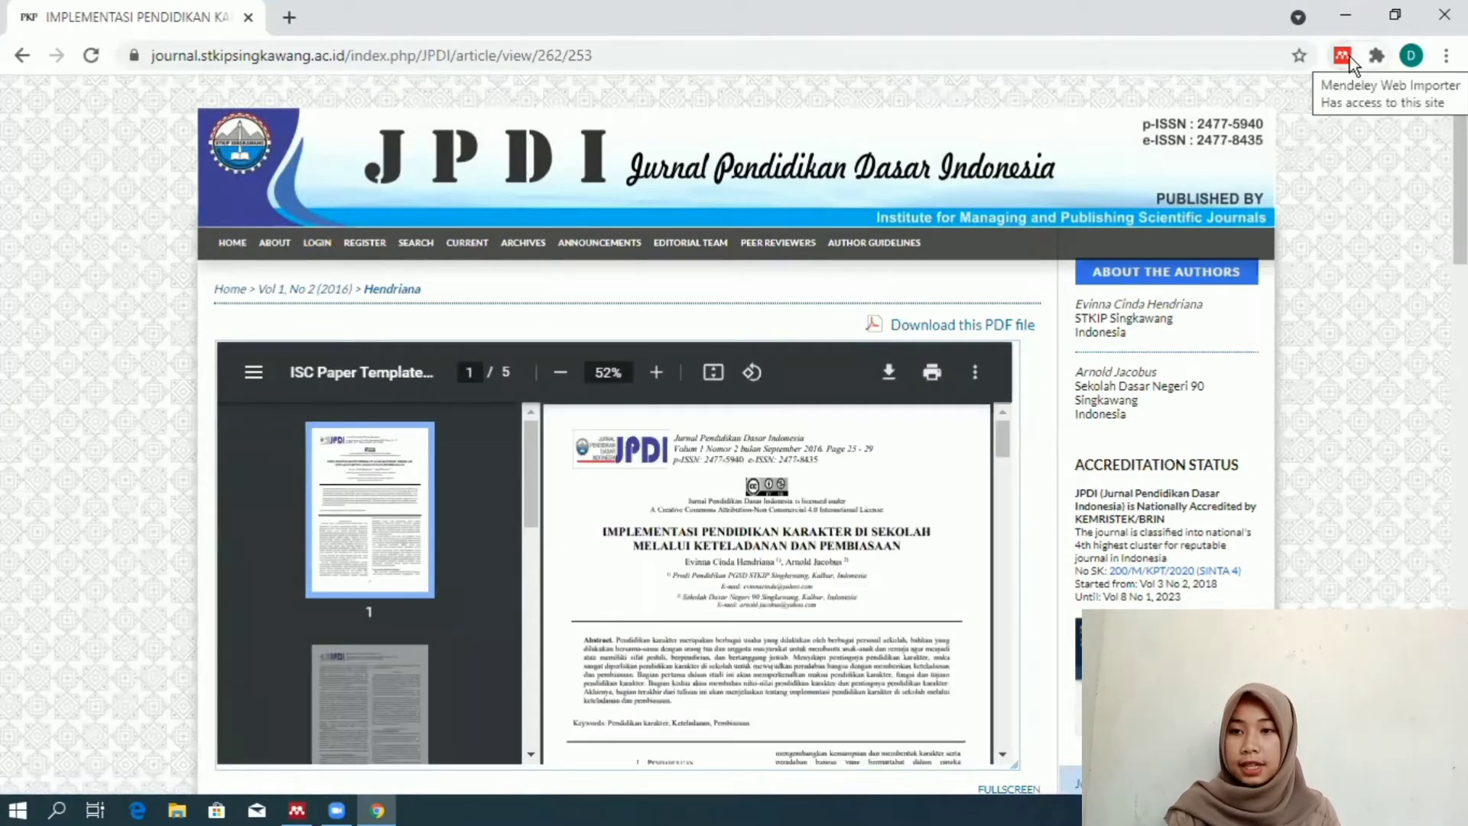
Add the article reference detected on the page, with its PDF, to the library using Mendeley Web Importer
left_click(1350, 57)
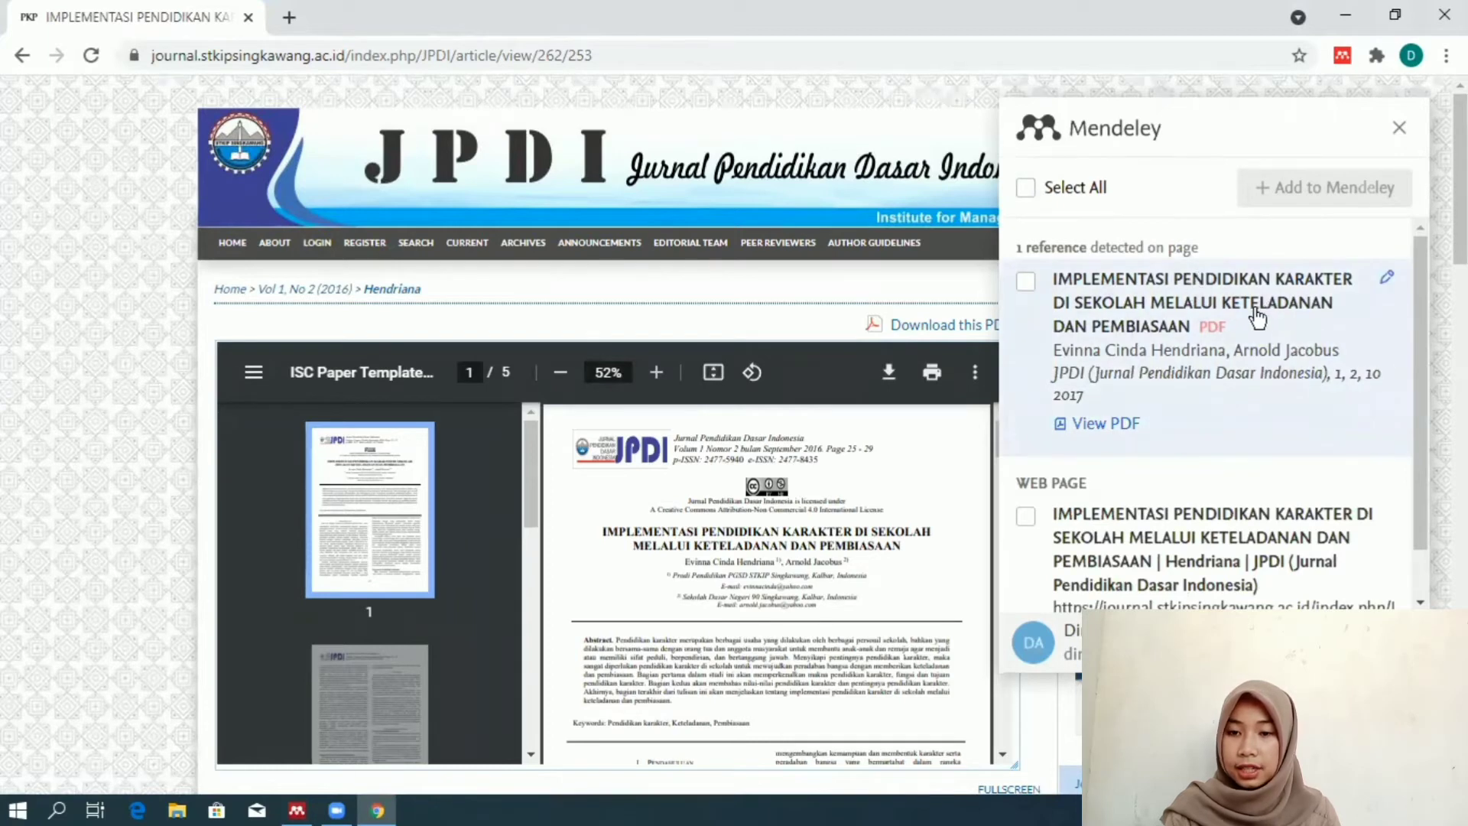
left_click(1026, 282)
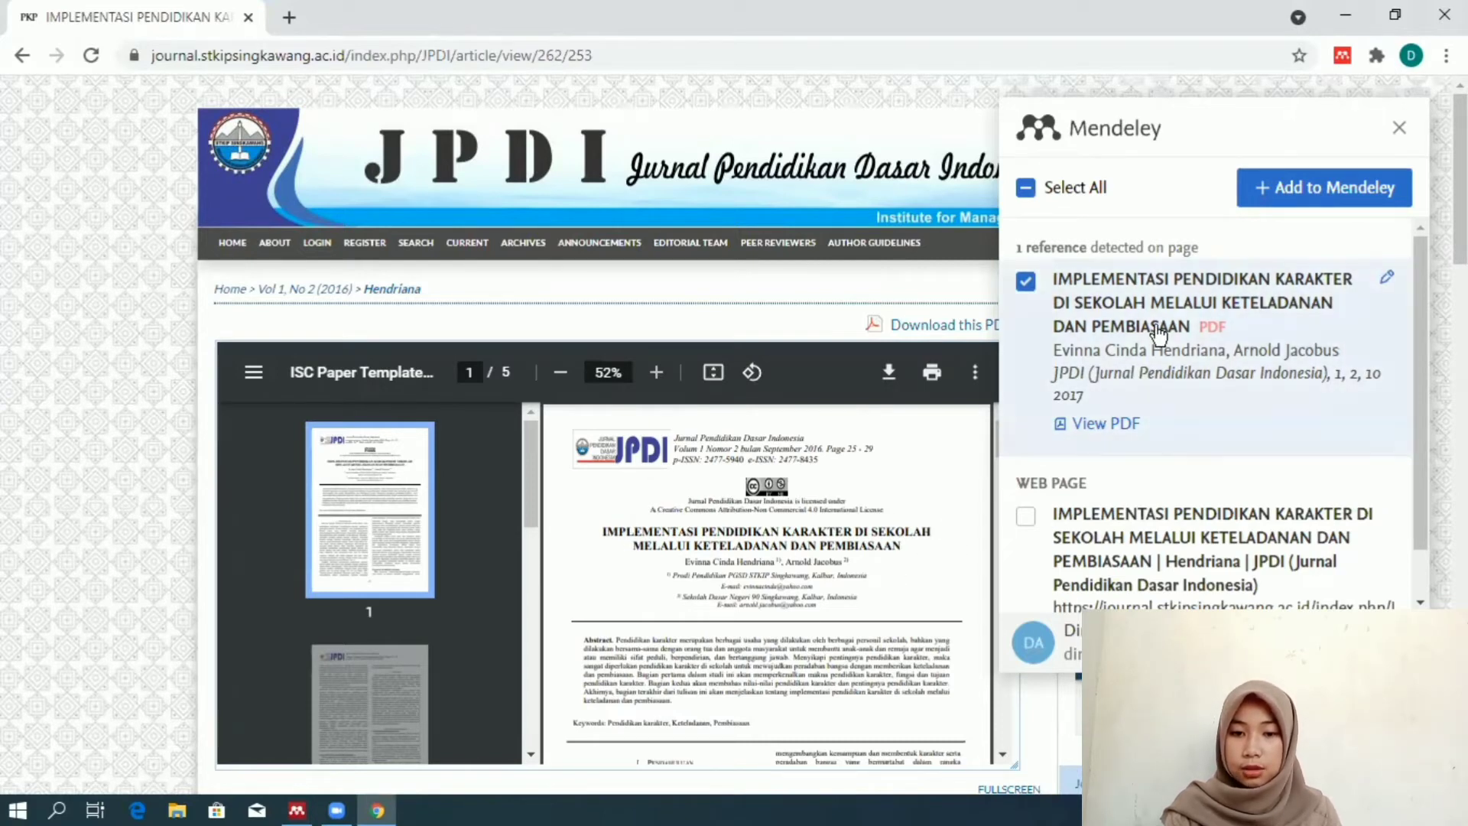
left_click(1309, 187)
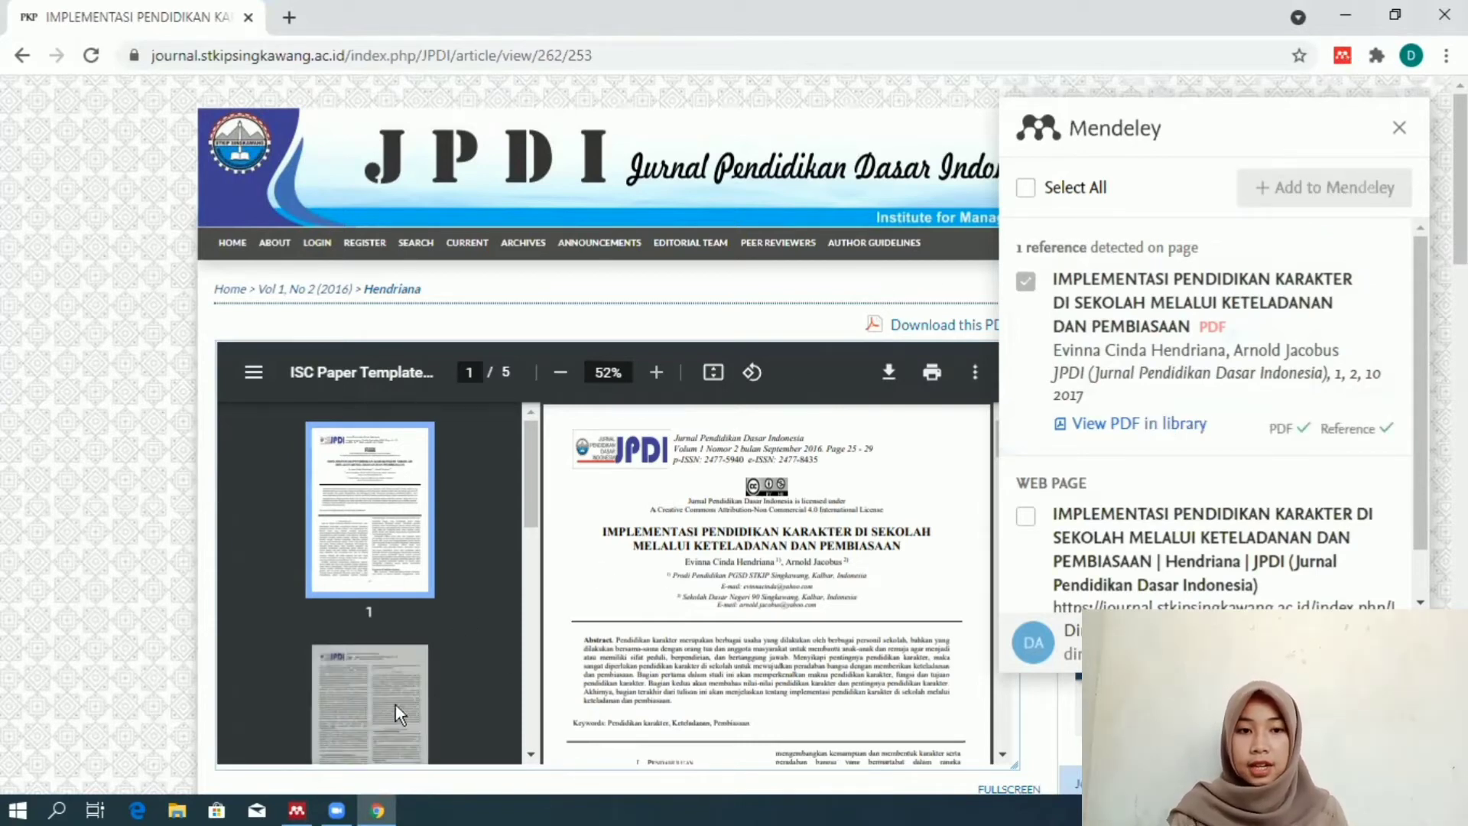
Switch to Mendeley Desktop, sync the library and review the imported JPDI article's journal, year, volume, issue, pages and abstract
left_click(296, 812)
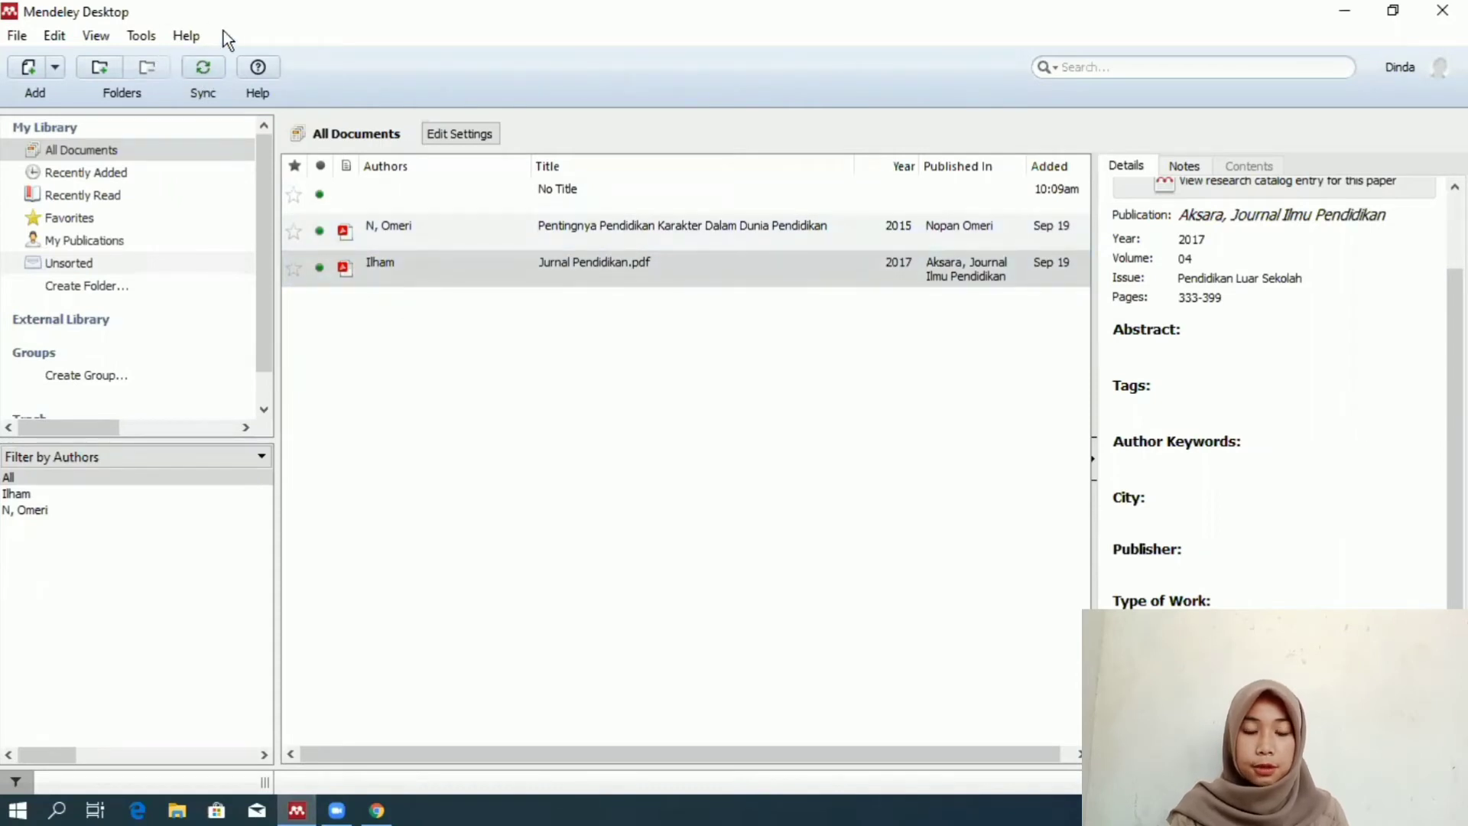
left_click(204, 71)
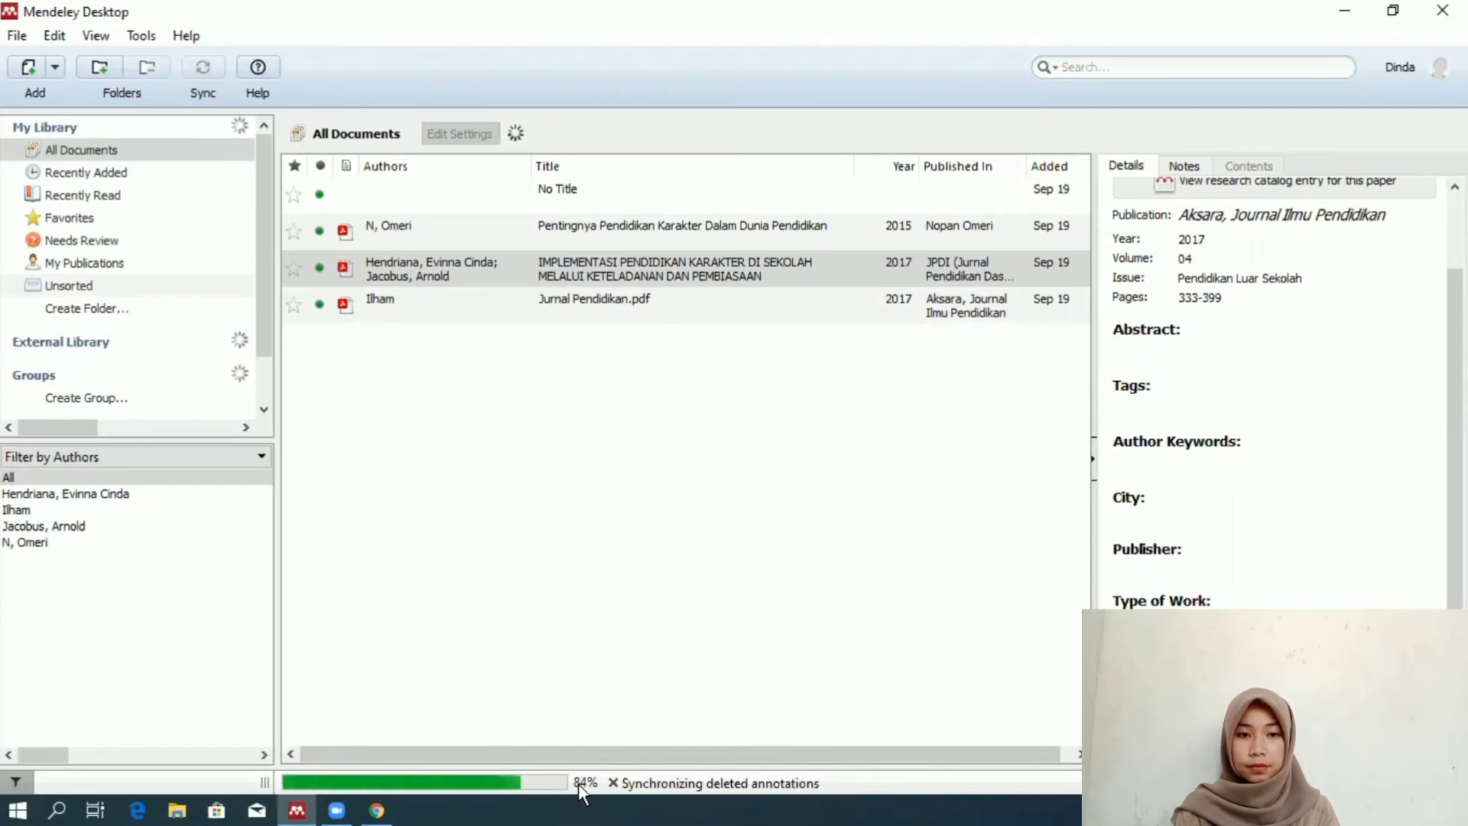
left_click(501, 306)
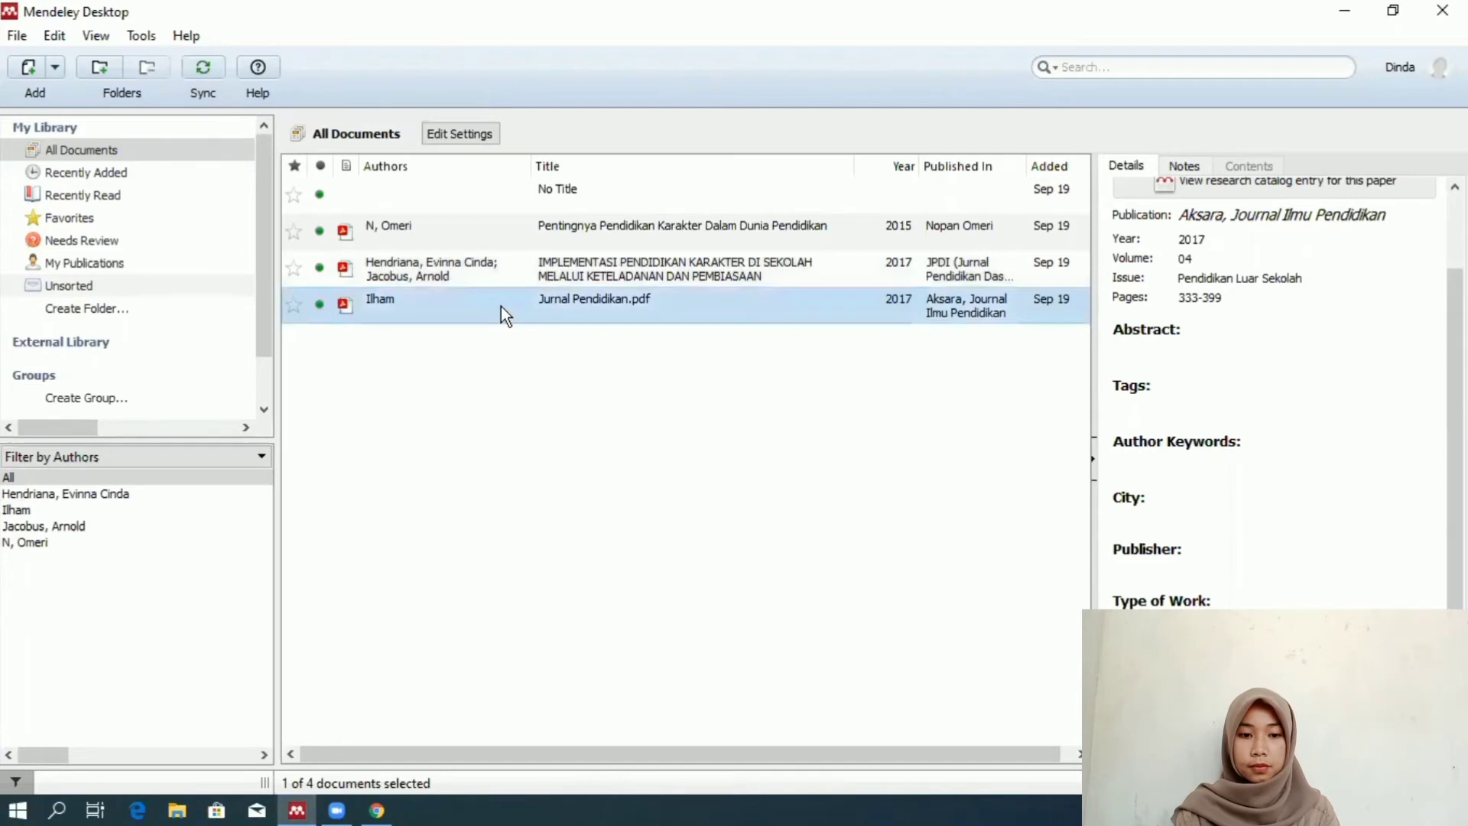
left_click(596, 282)
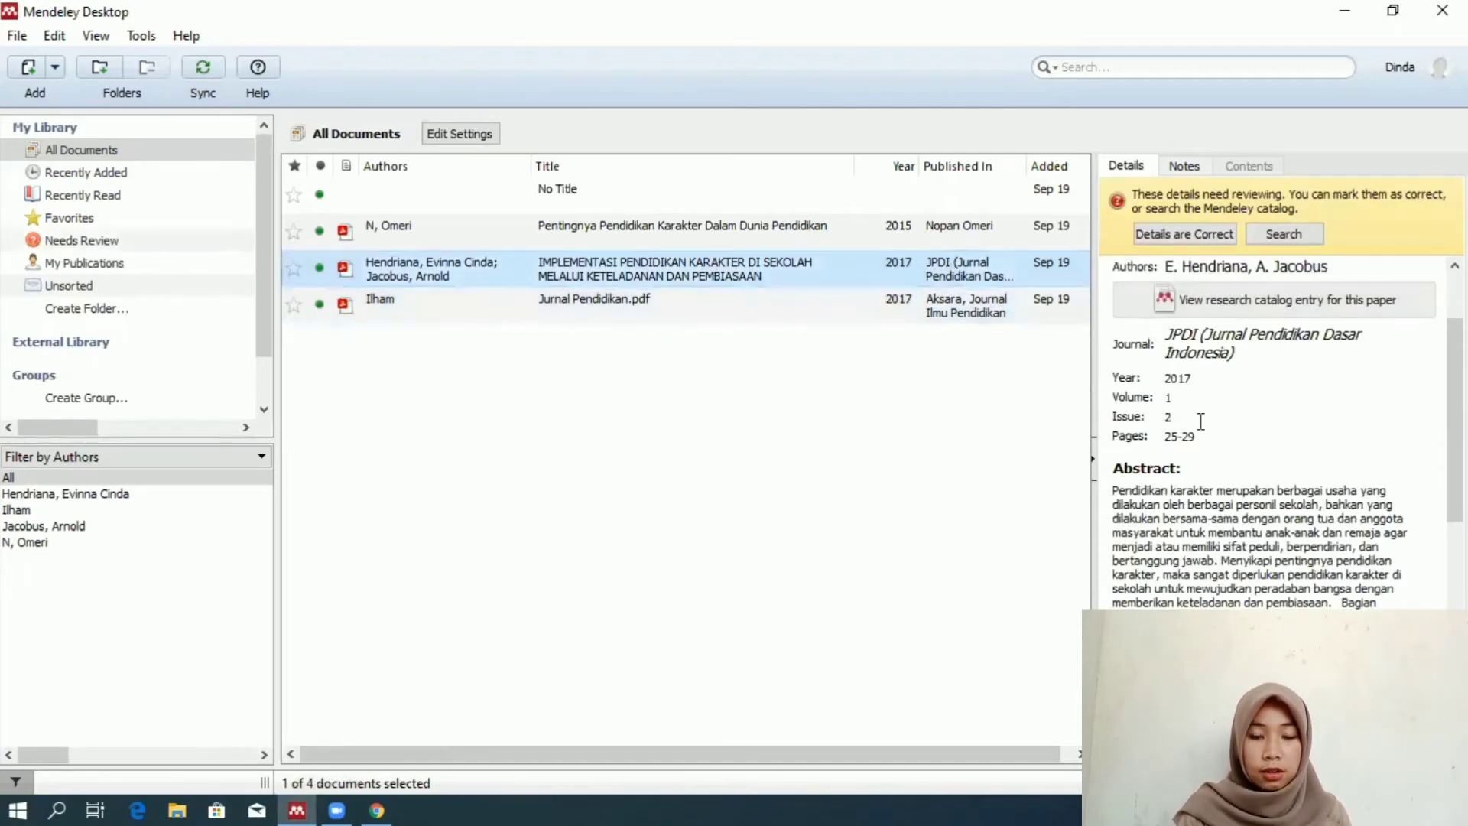
scroll(1273, 432, "down", 4)
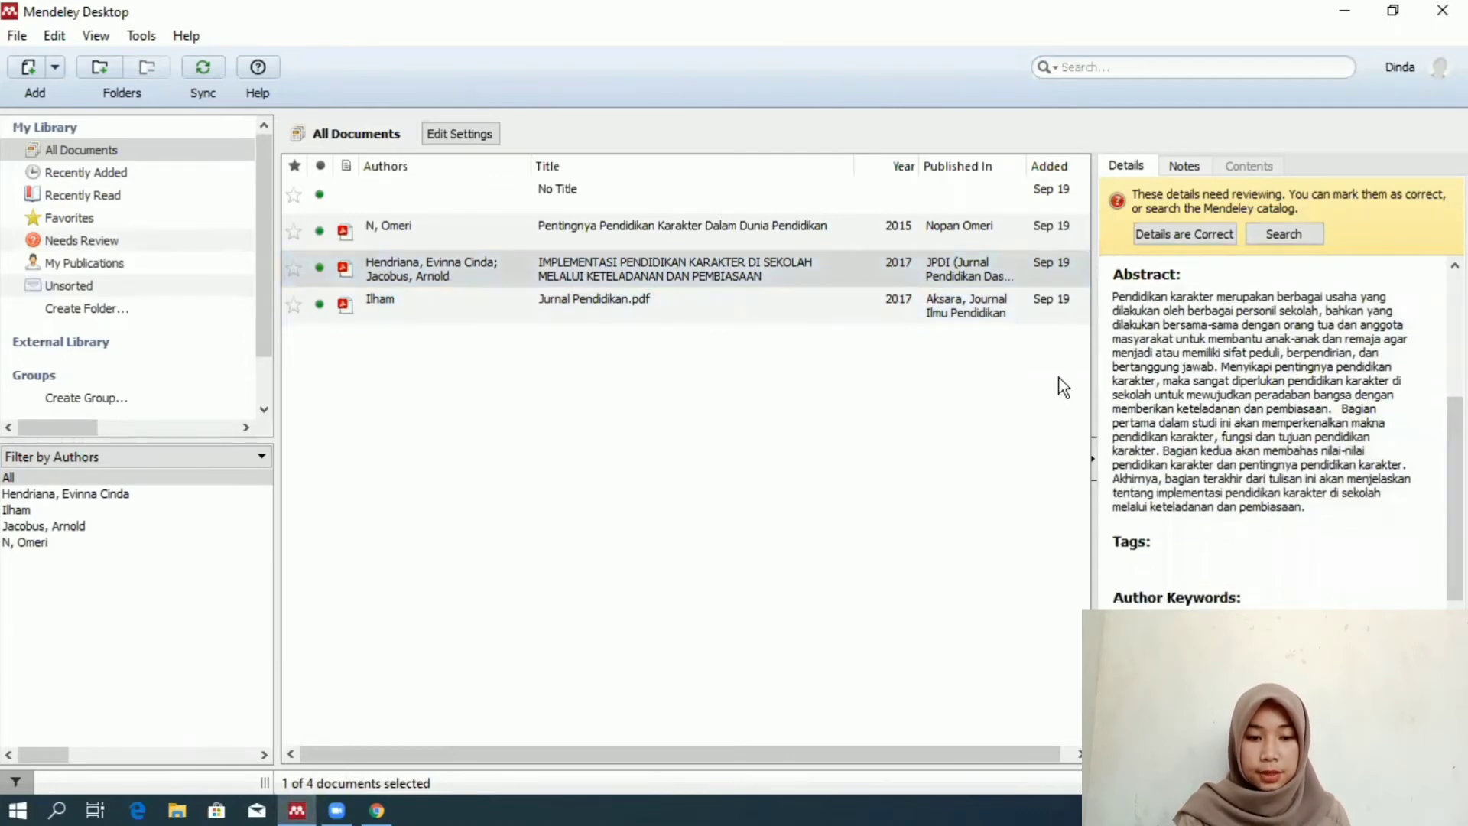
Switch to Chrome, close the Mendeley importer and check the volume, number and page details in the article's PDF header
left_click(377, 811)
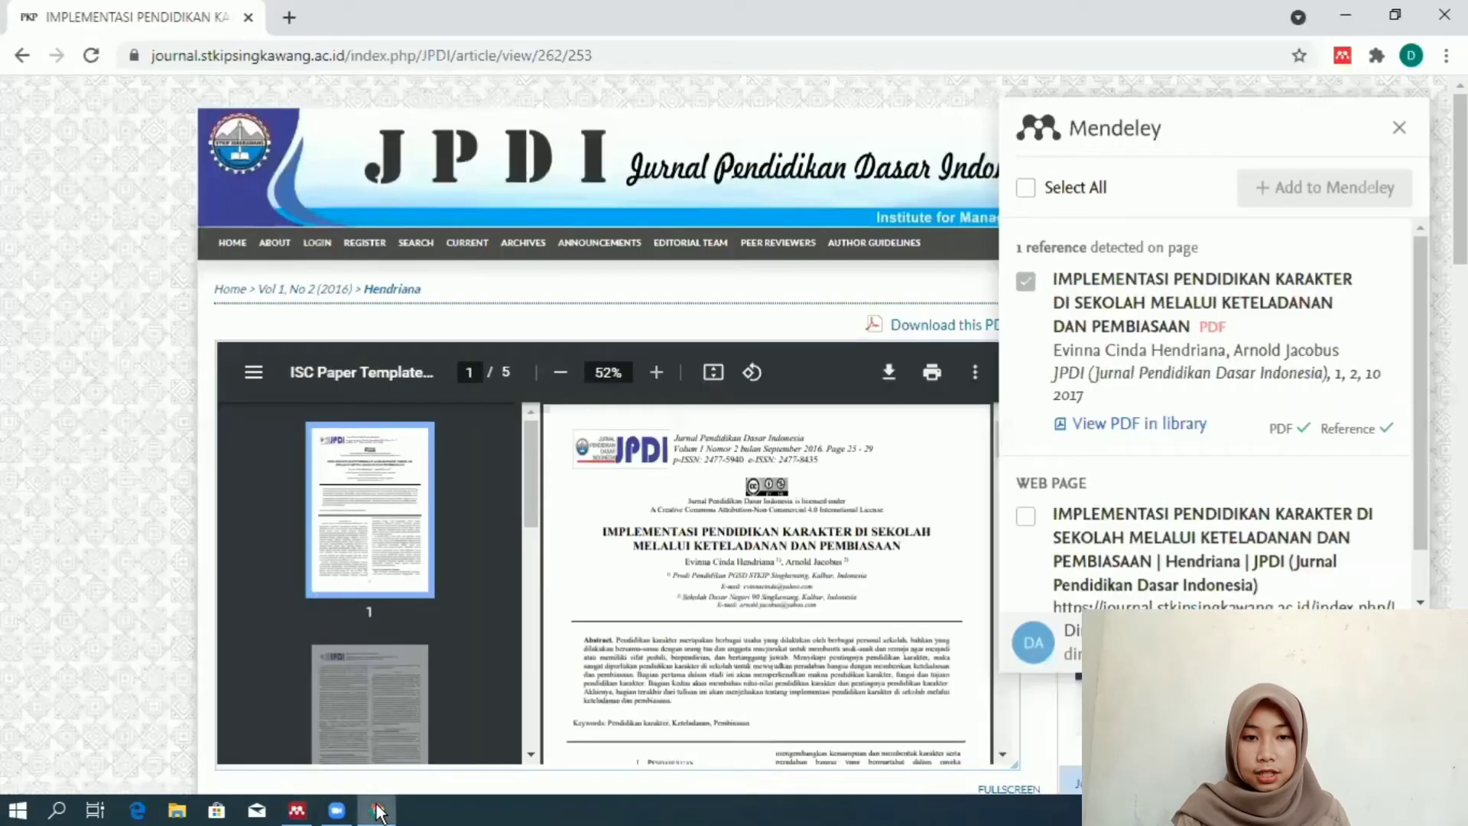
left_click(1402, 130)
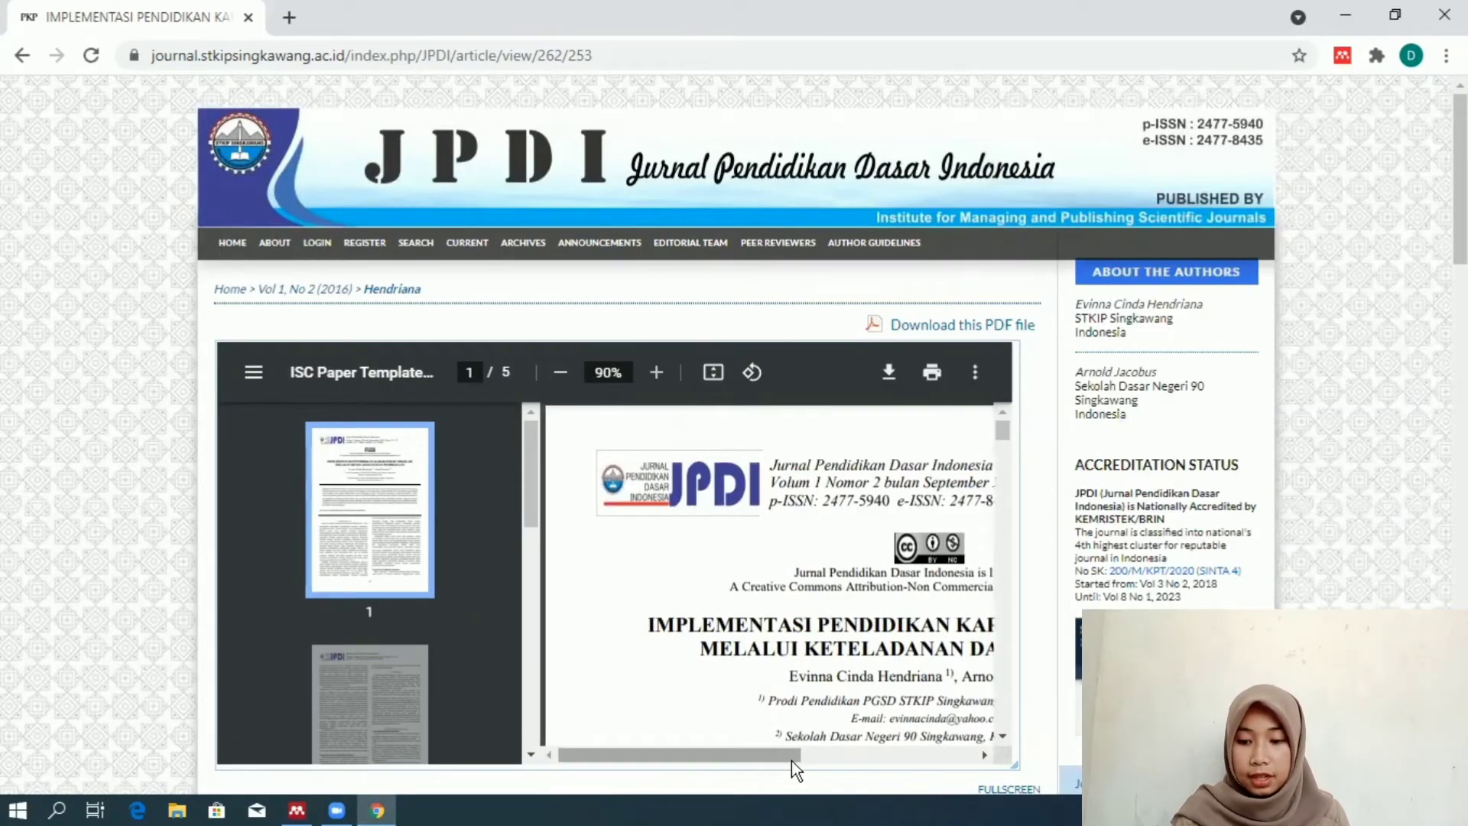
left_click_drag(791, 760, 899, 774)
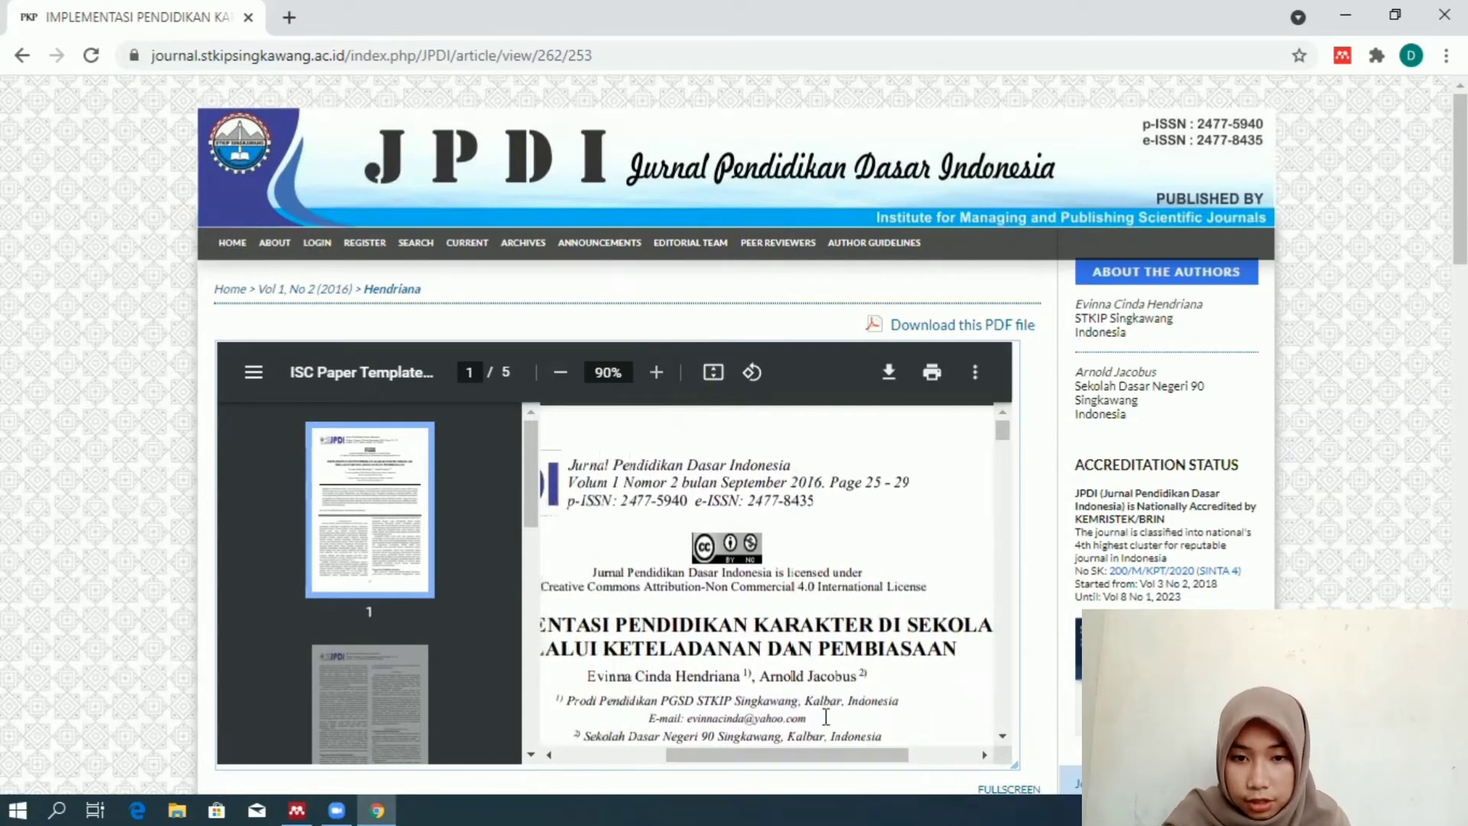
left_click(297, 812)
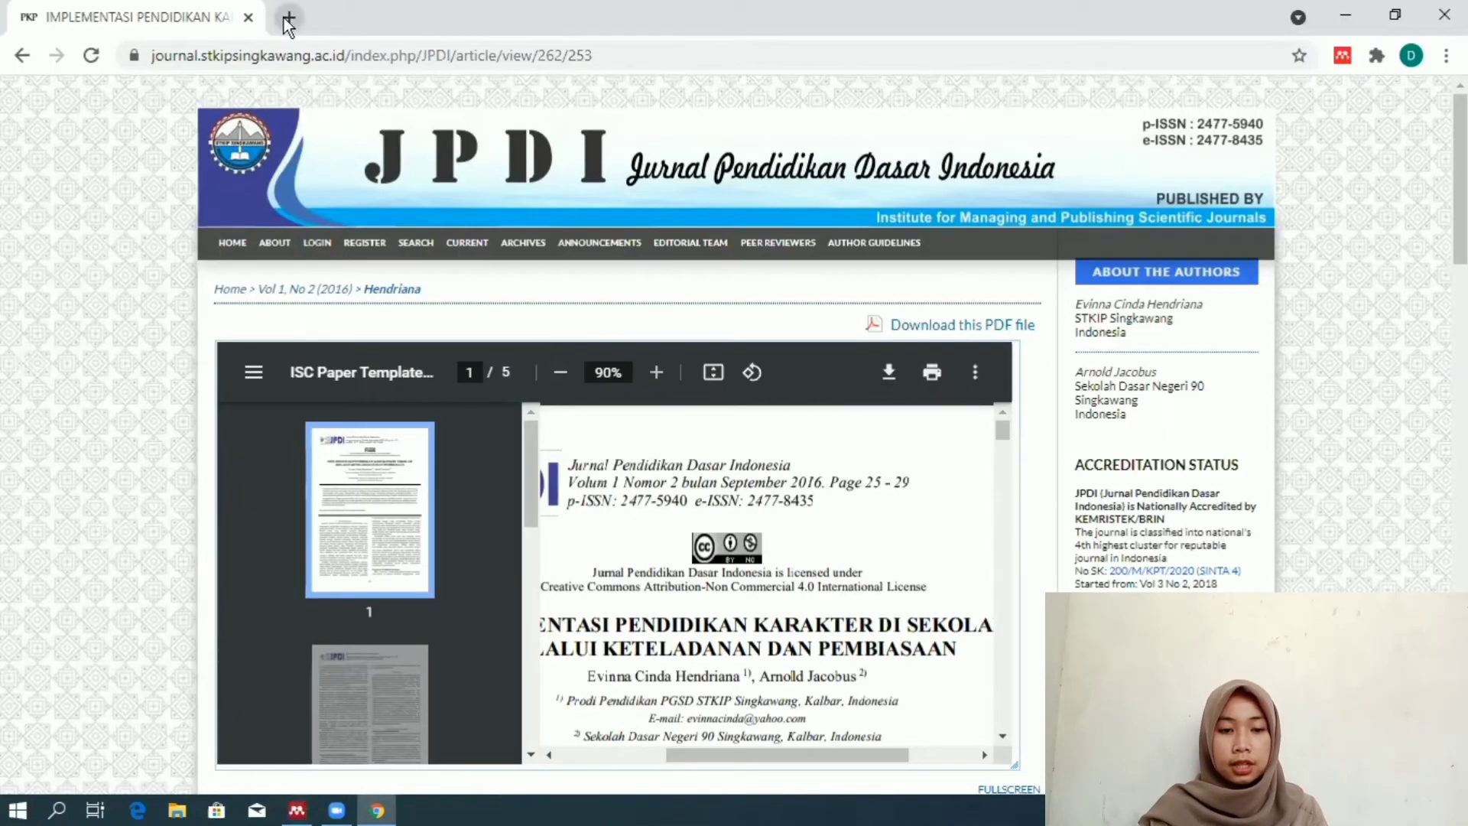
Search for "google book" in a new browser tab and open the Google Buku site
left_click(289, 19)
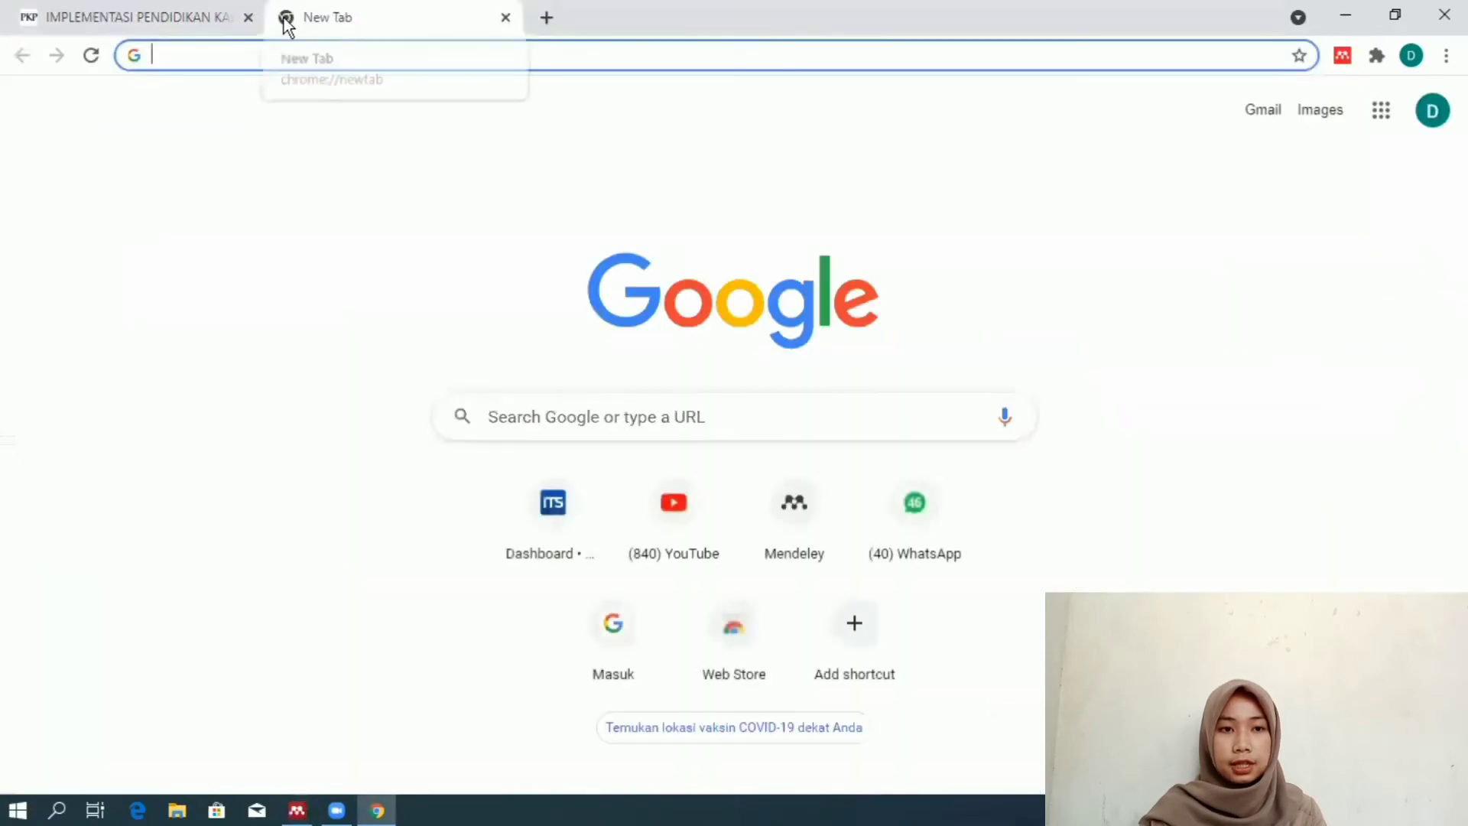
type("google scholar")
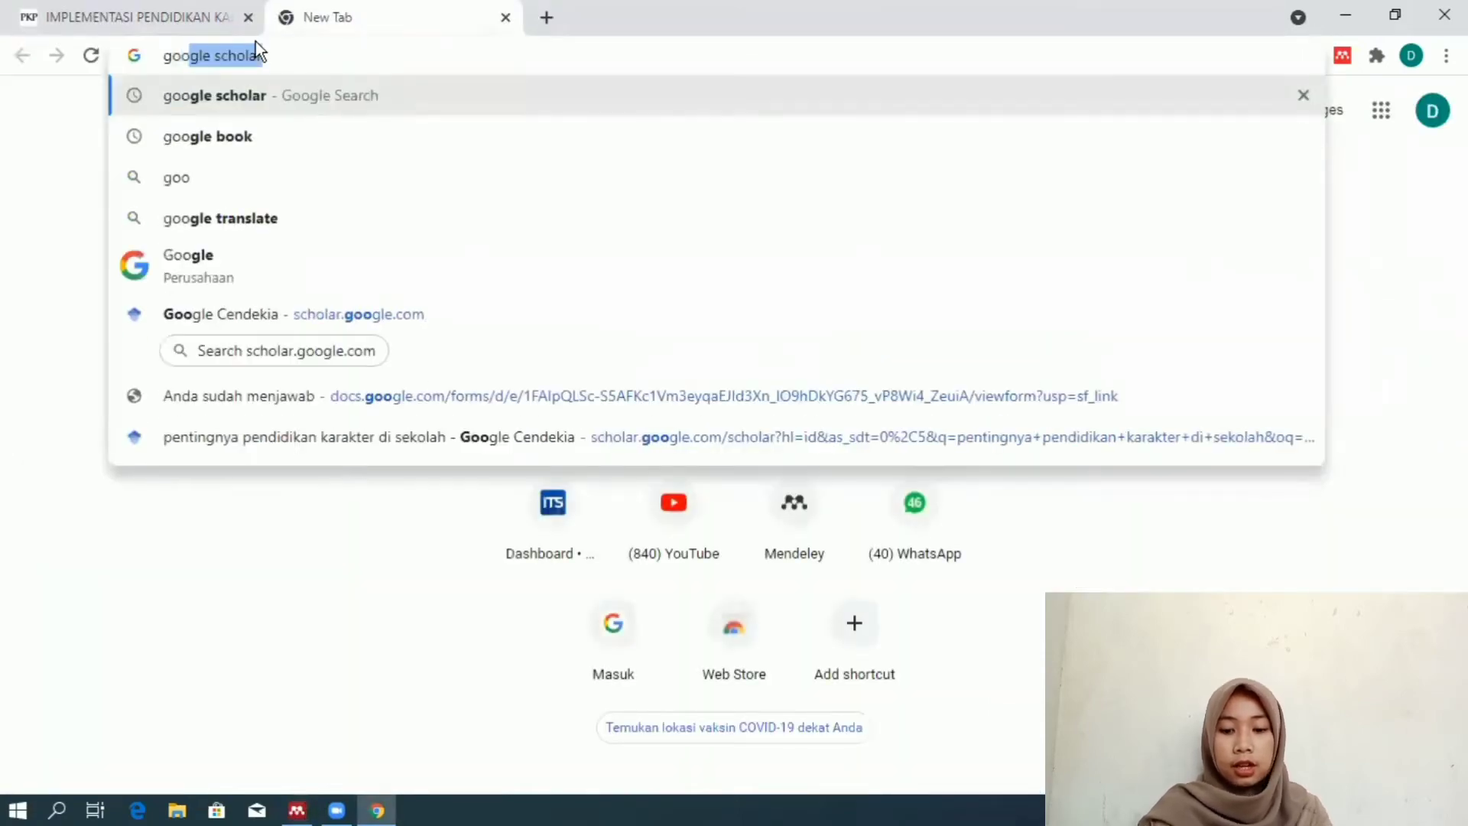
key("Down")
left_click(237, 142)
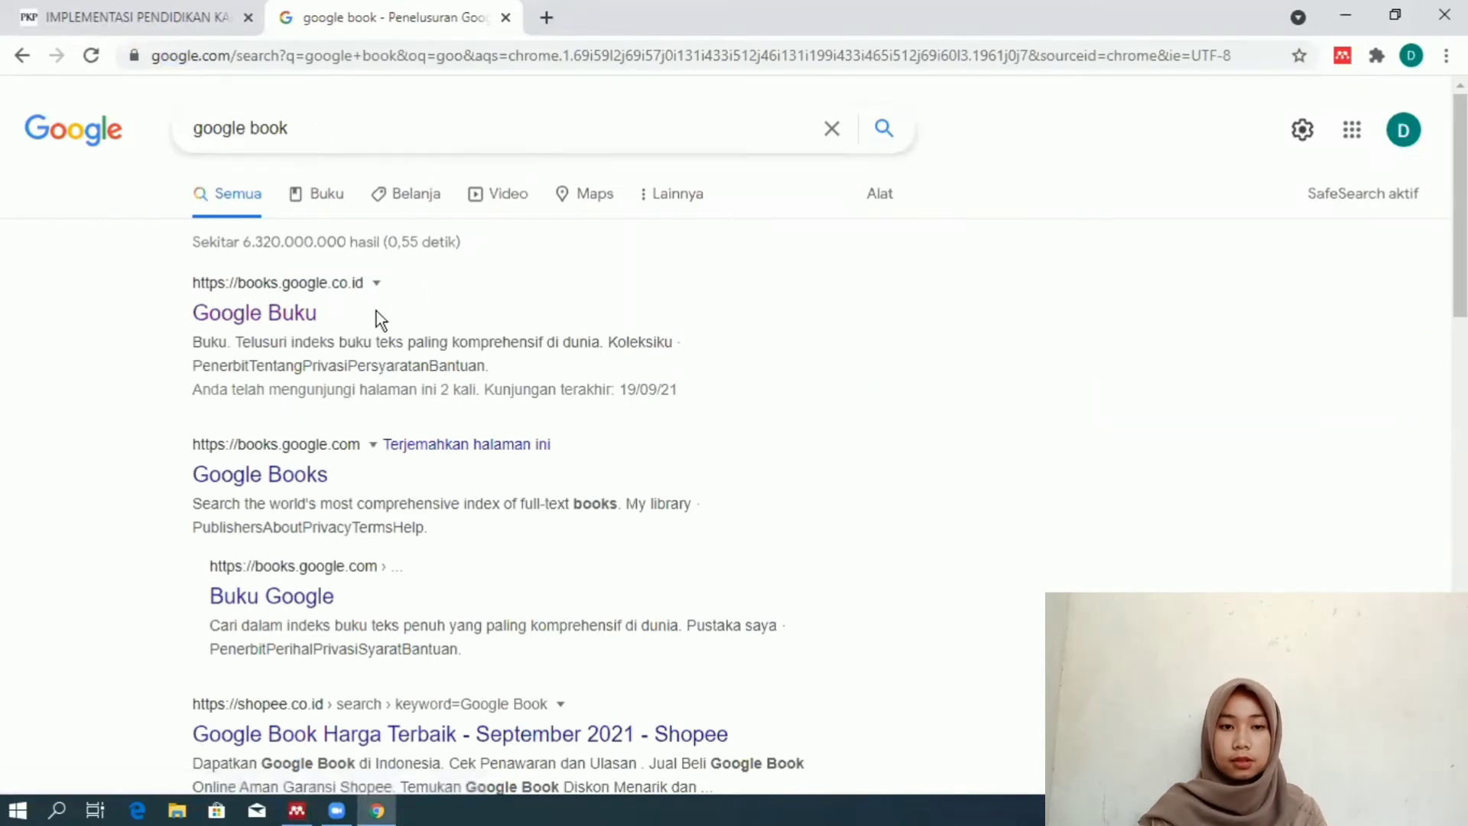
left_click(286, 328)
left_click(286, 329)
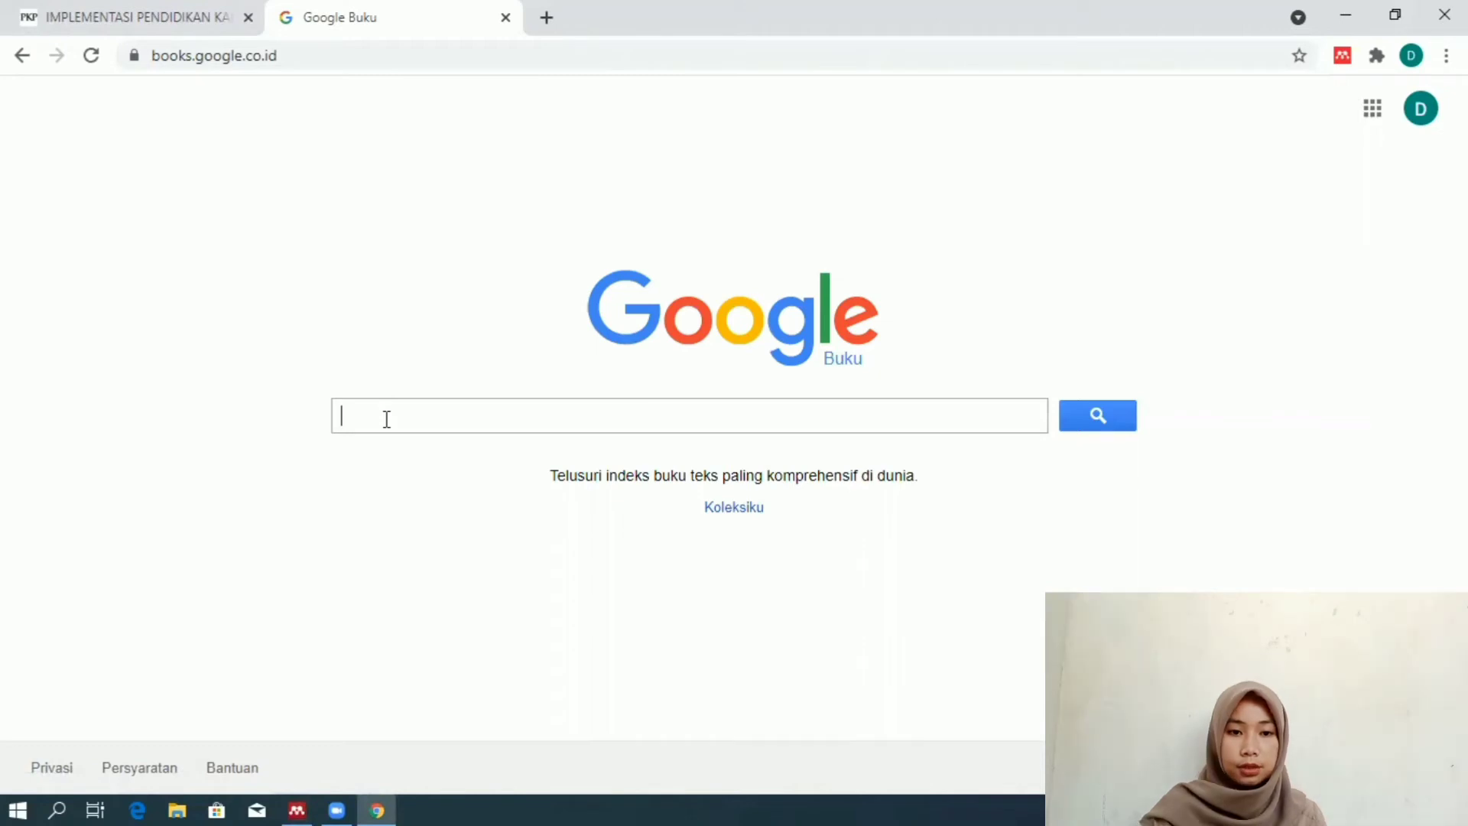
Search Google Buku for "pentingnya pendidikan karakter di sekolah" and browse the book results
type("pe")
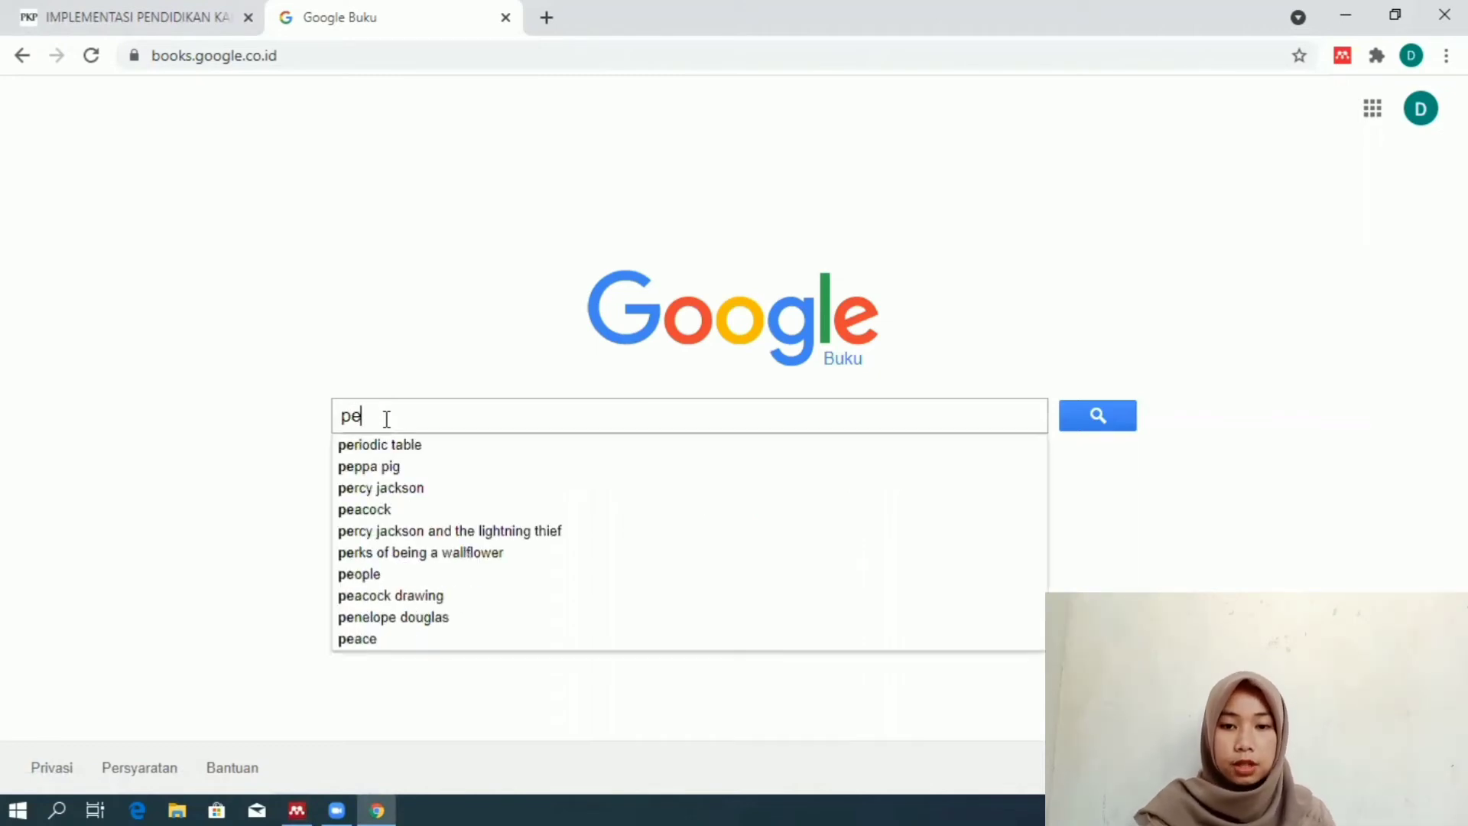
type("ntingnya ")
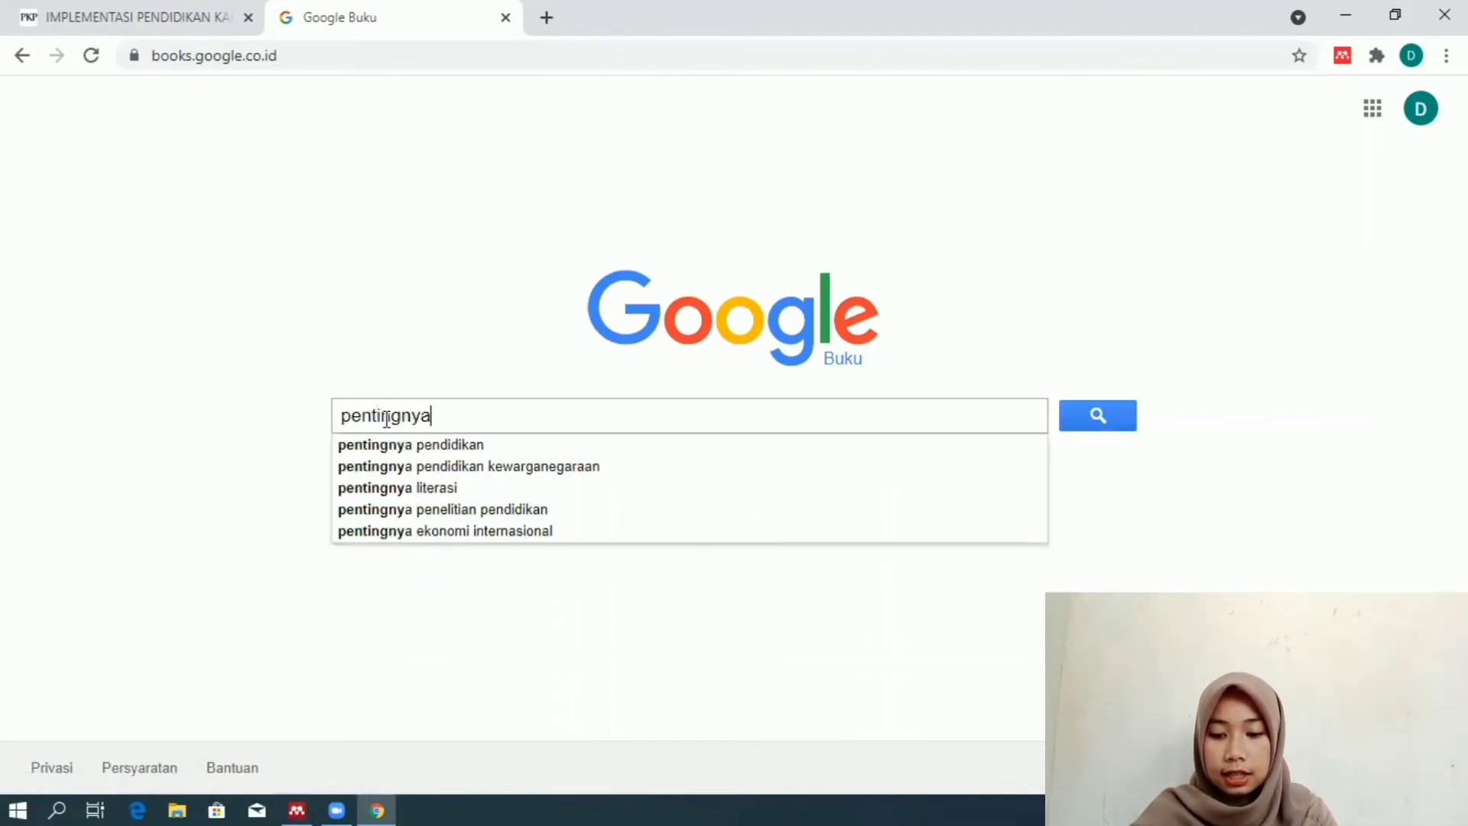
type("pendidikn")
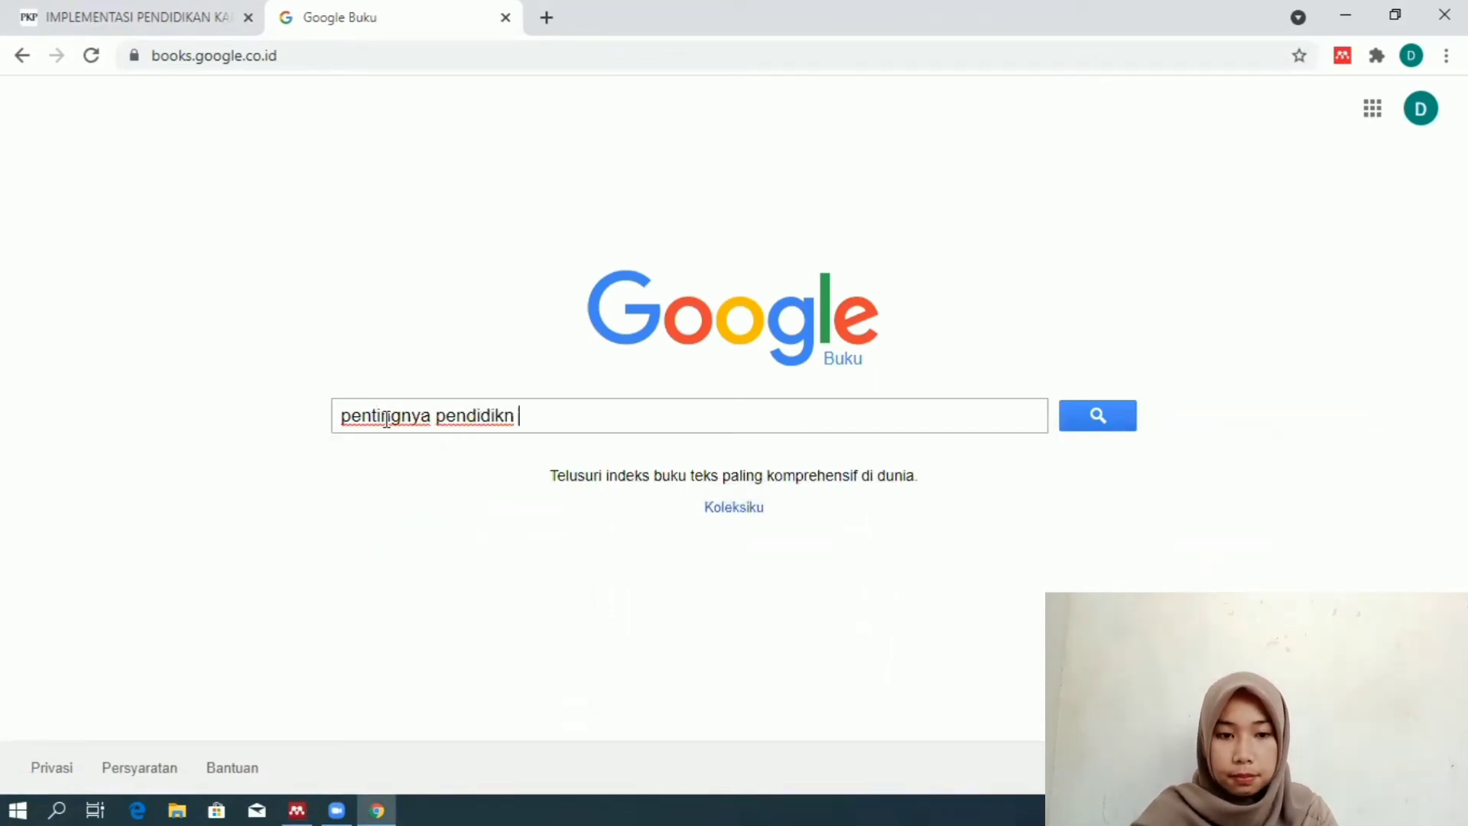
key("BackSpace")
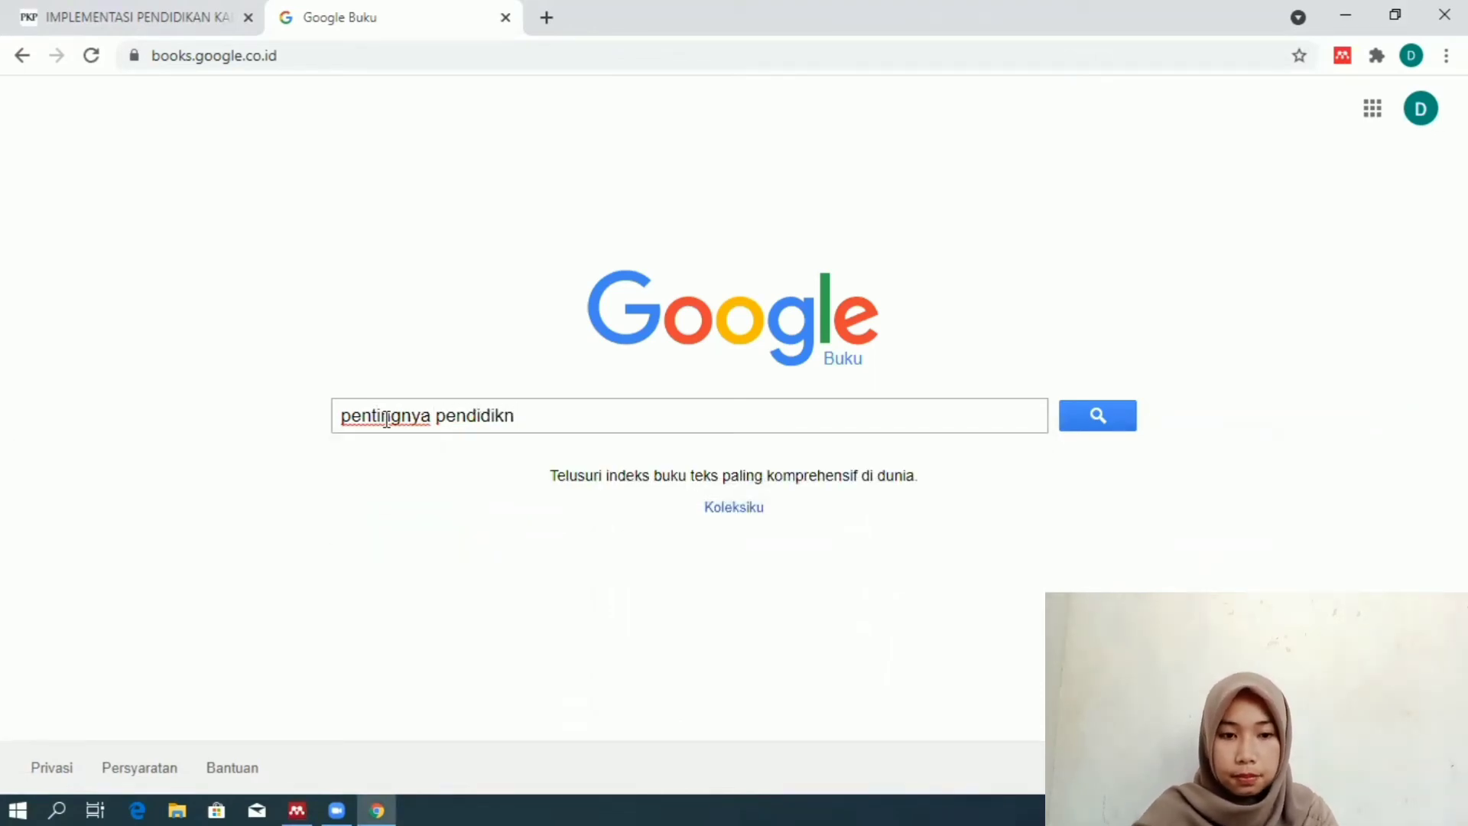
type("an karak")
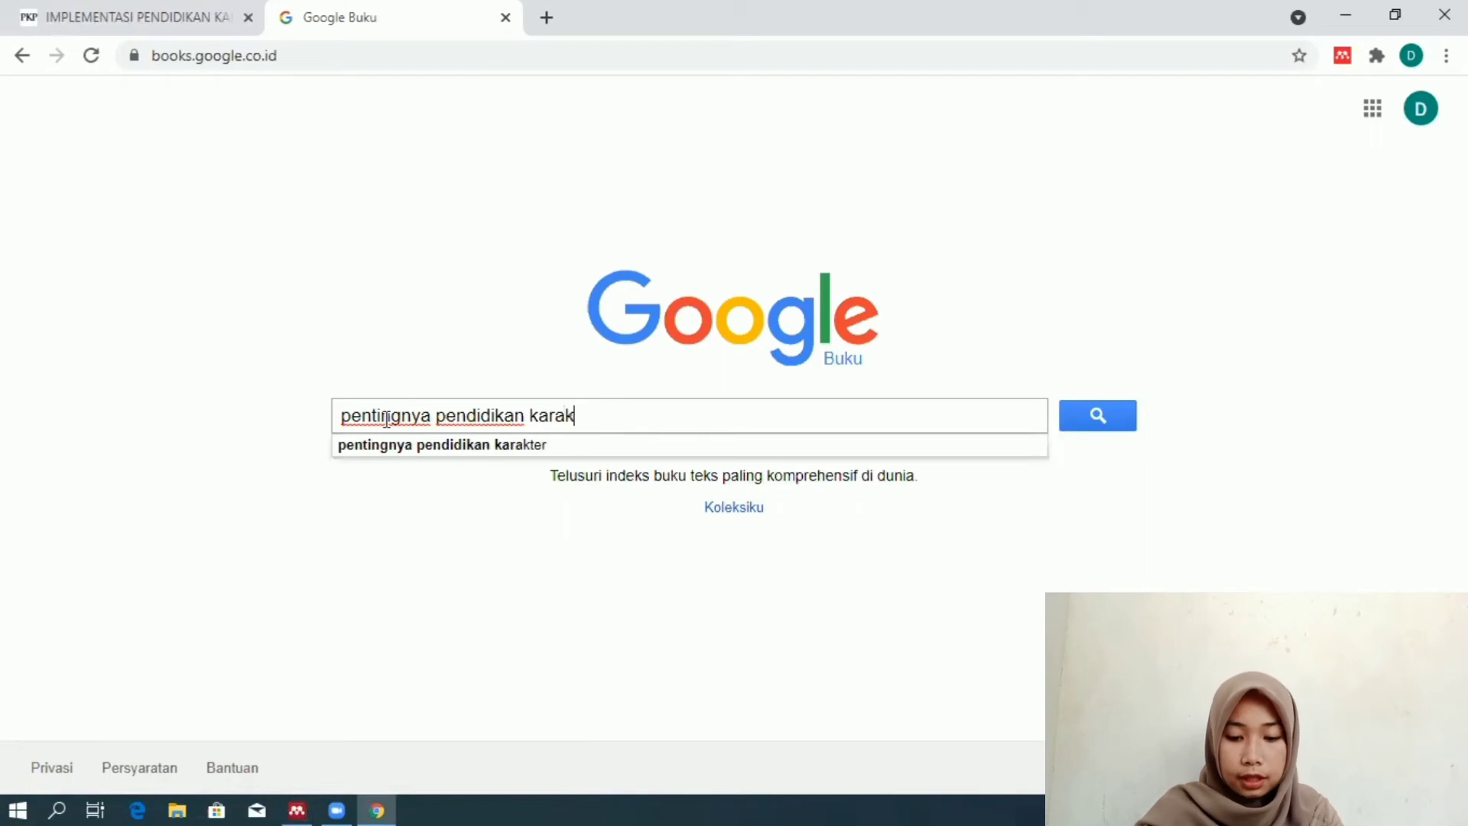
type("ter di")
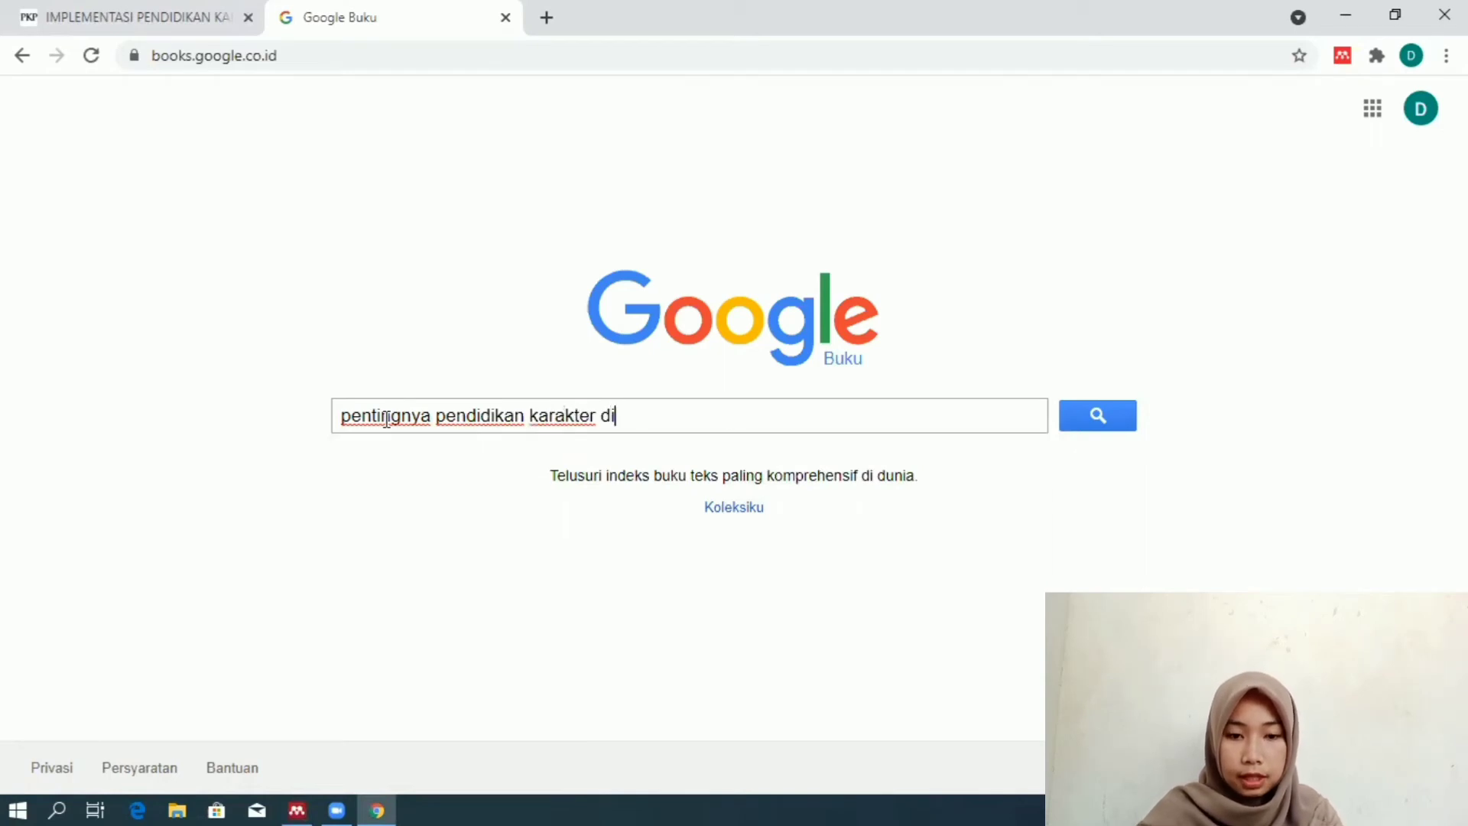
type(" sekolah")
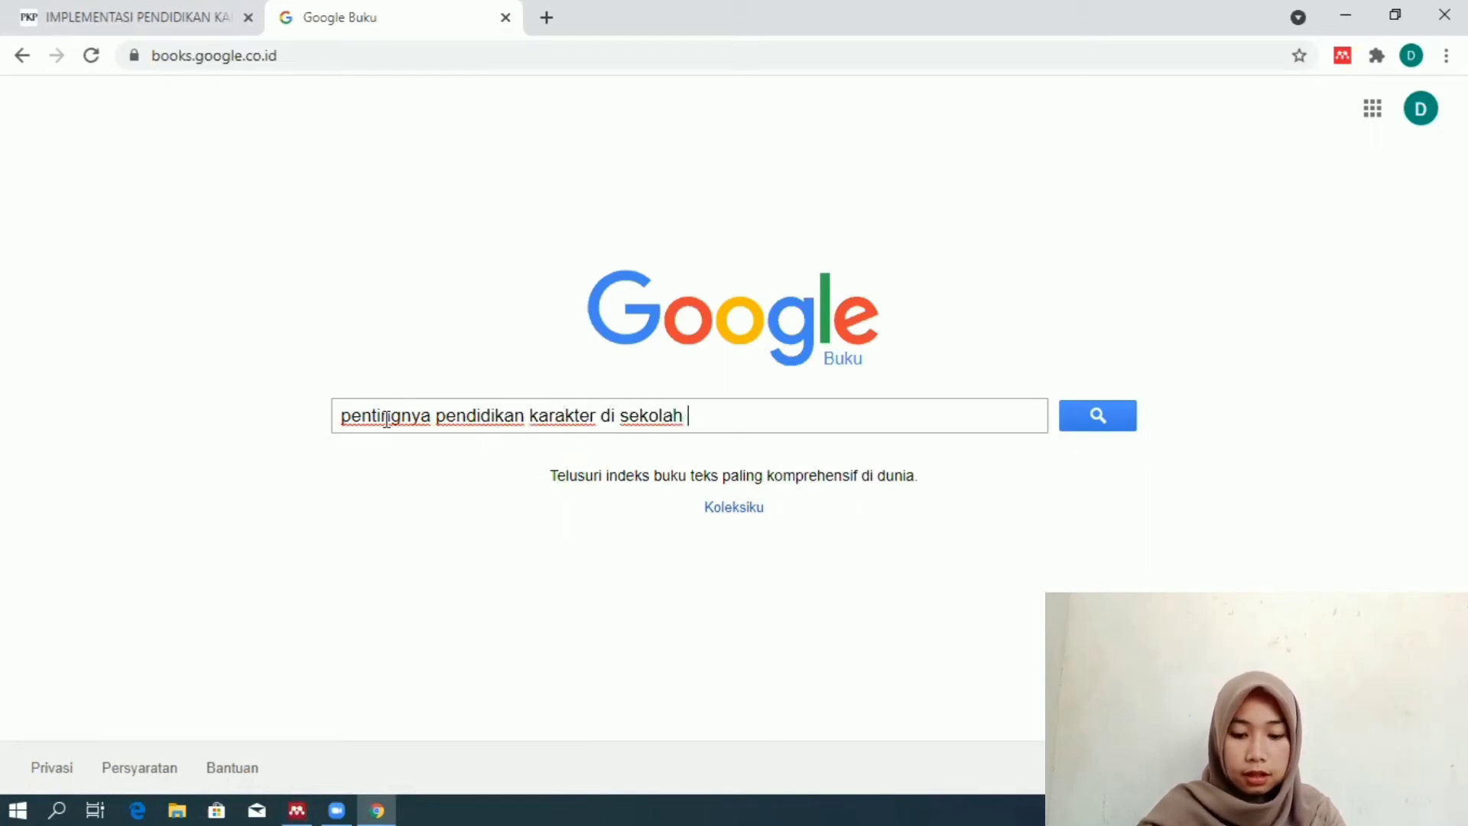
left_click(1071, 415)
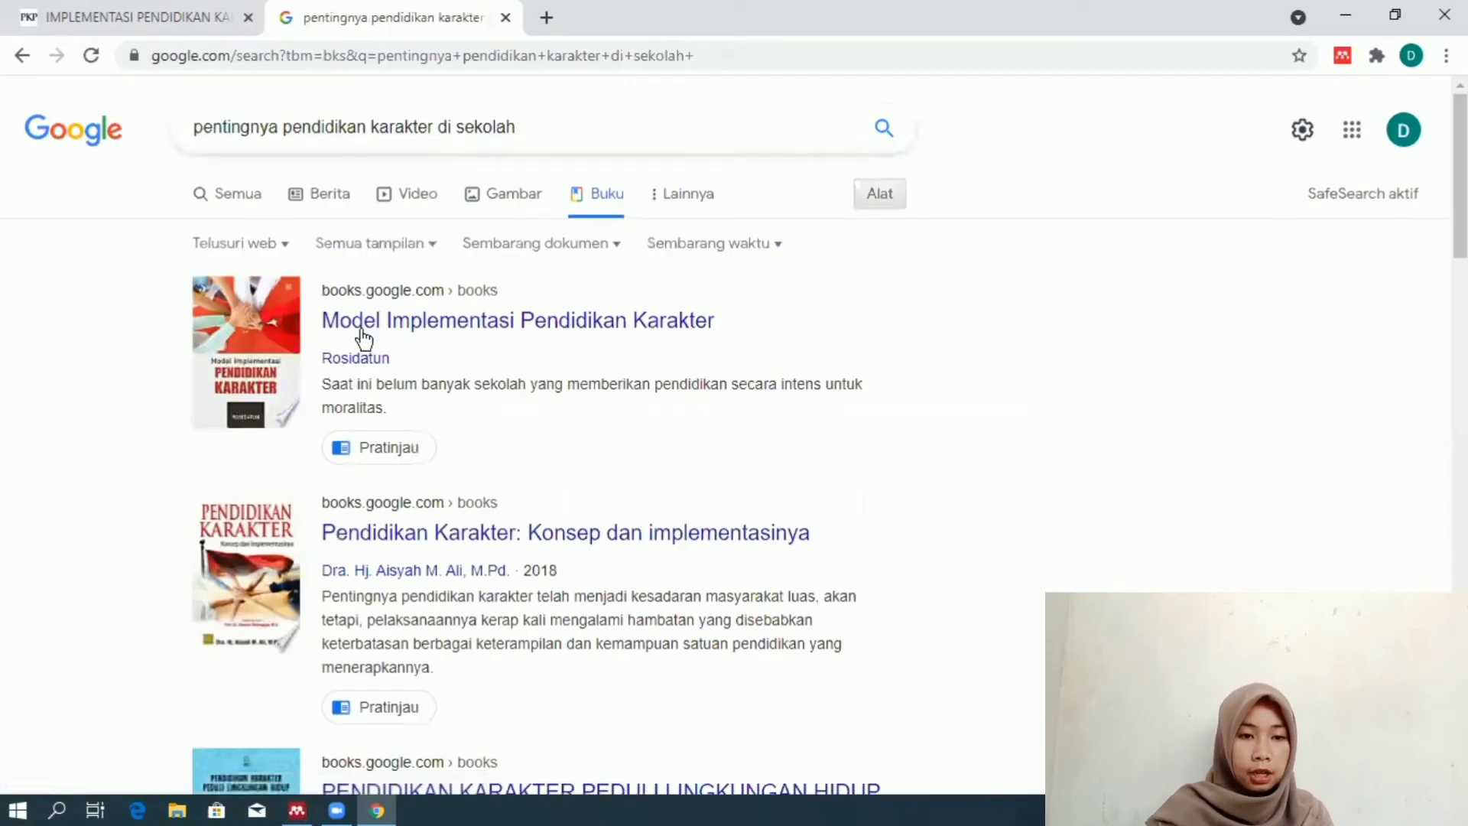
scroll(273, 511, "down", 2)
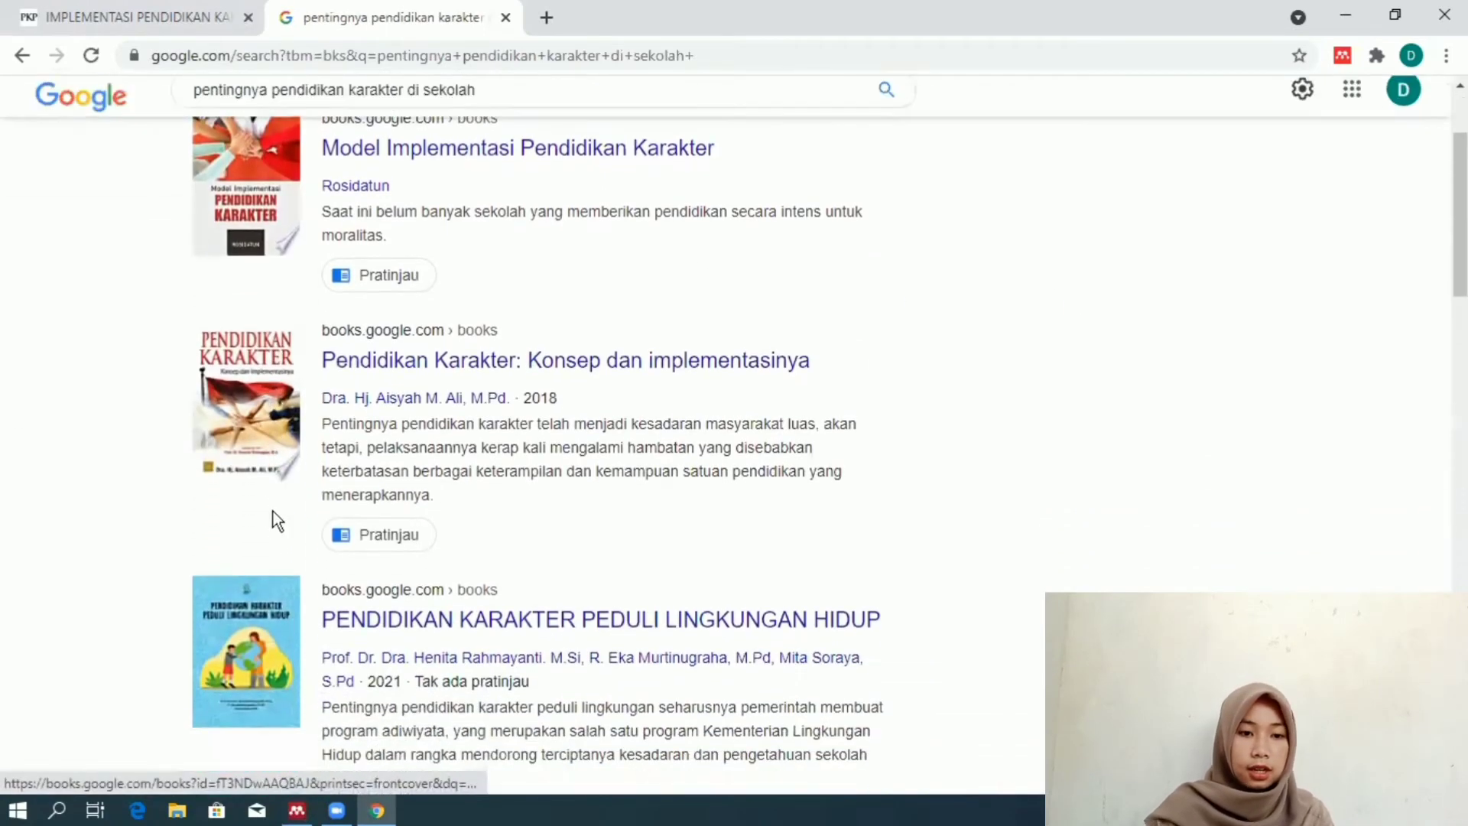
Open the book "Model Implementasi Pendidikan Karakter" from the Google Buku results and go to its copyright page
scroll(273, 511, "down", 8)
scroll(273, 510, "up", 7)
scroll(273, 510, "up", 4)
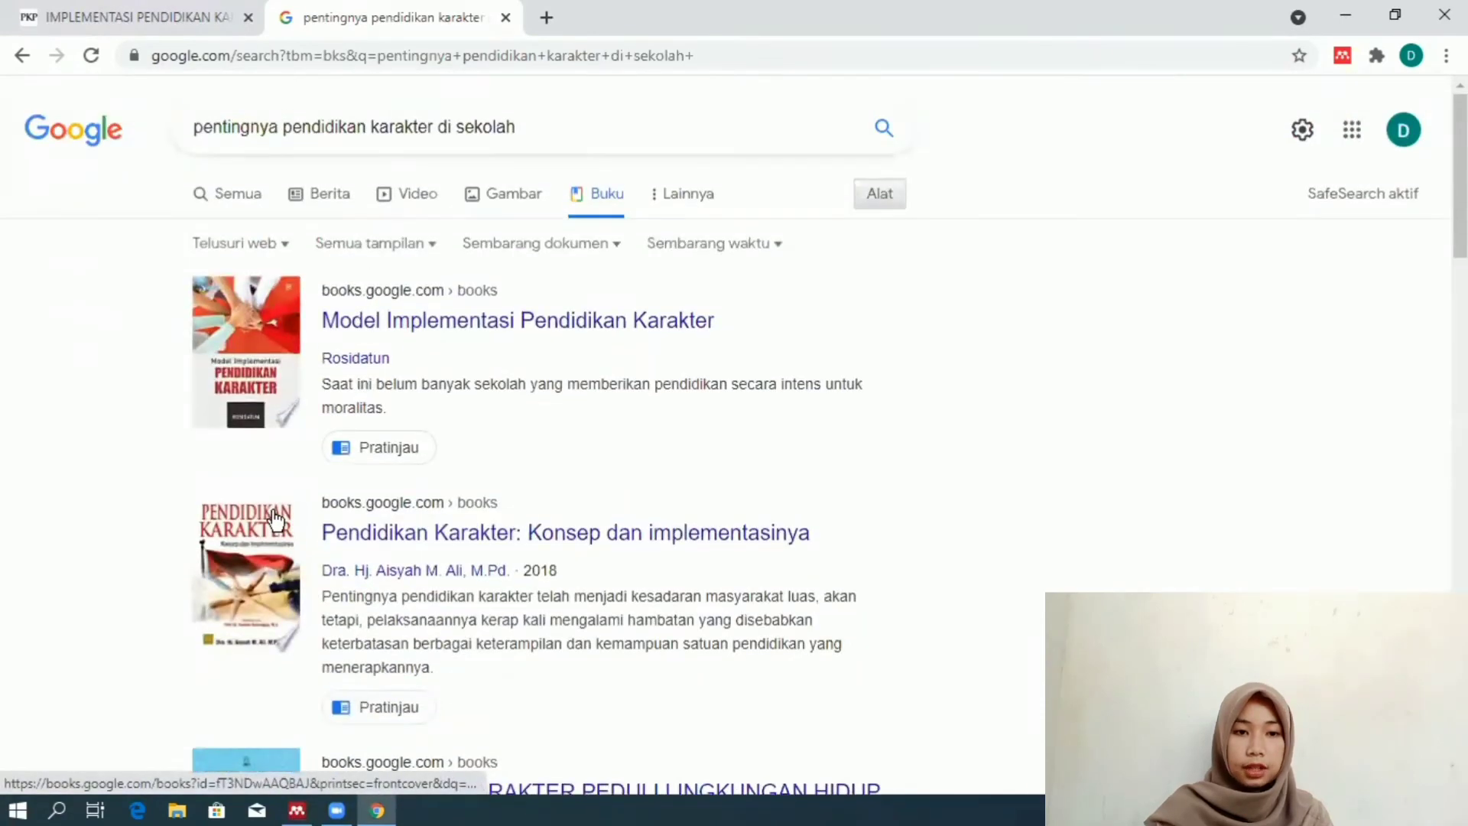
left_click(398, 325)
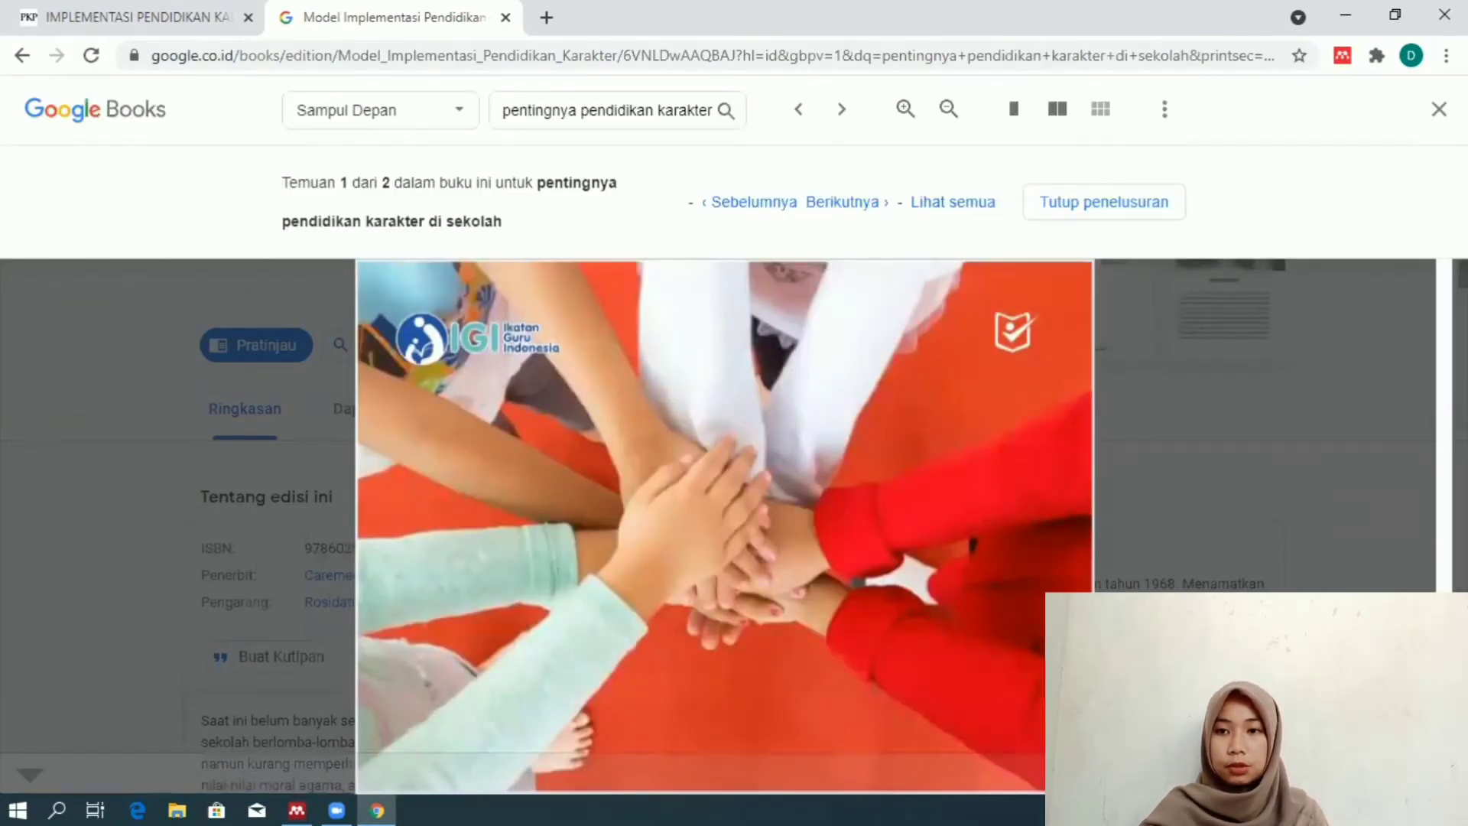
scroll(725, 526, "down", 9)
scroll(724, 459, "down", 10)
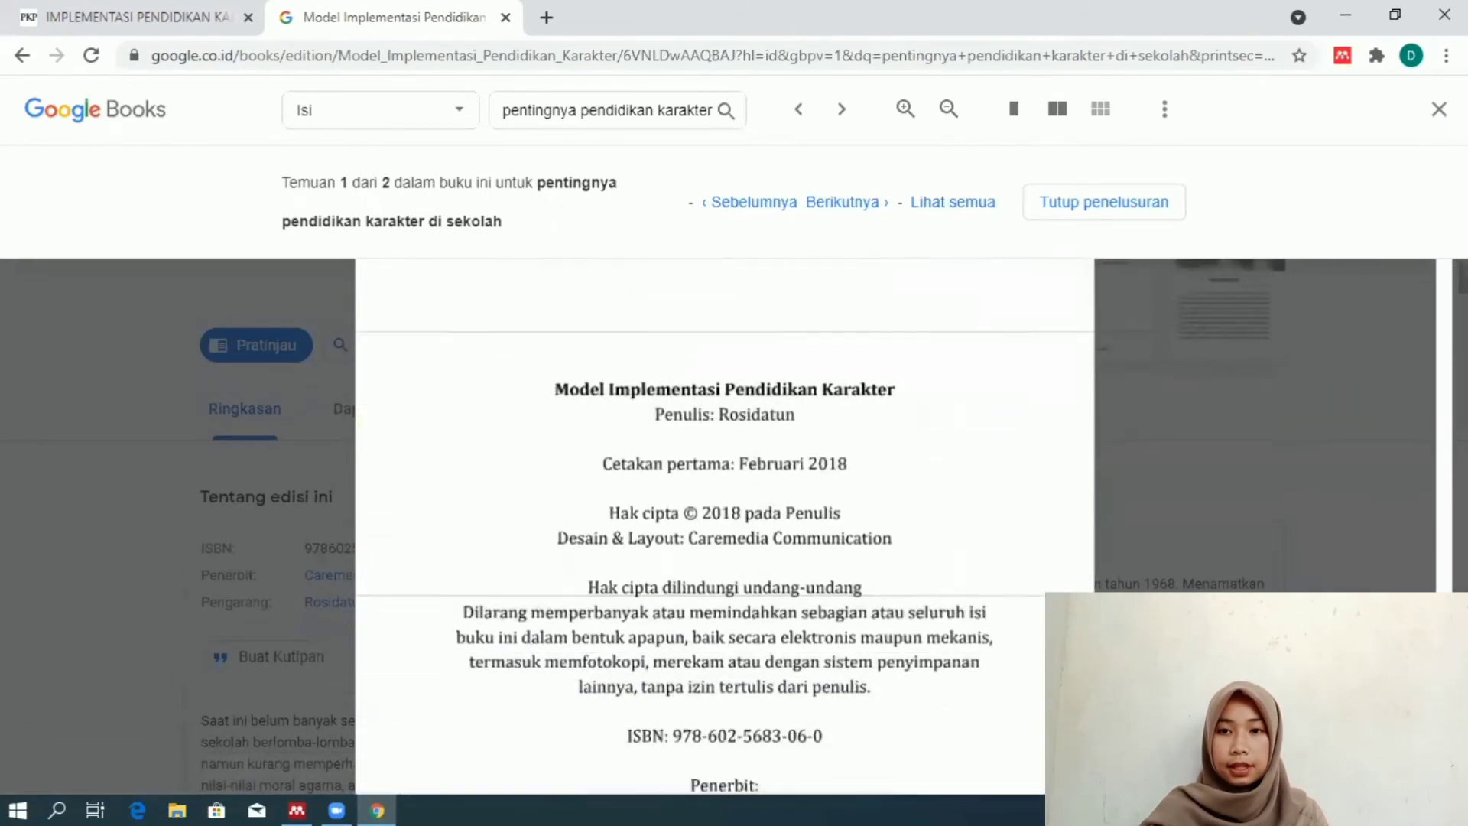
Add the detected "Model Implementasi Pendidikan Karakter - Google Books" reference to the library with the Mendeley web importer
left_click(1330, 54)
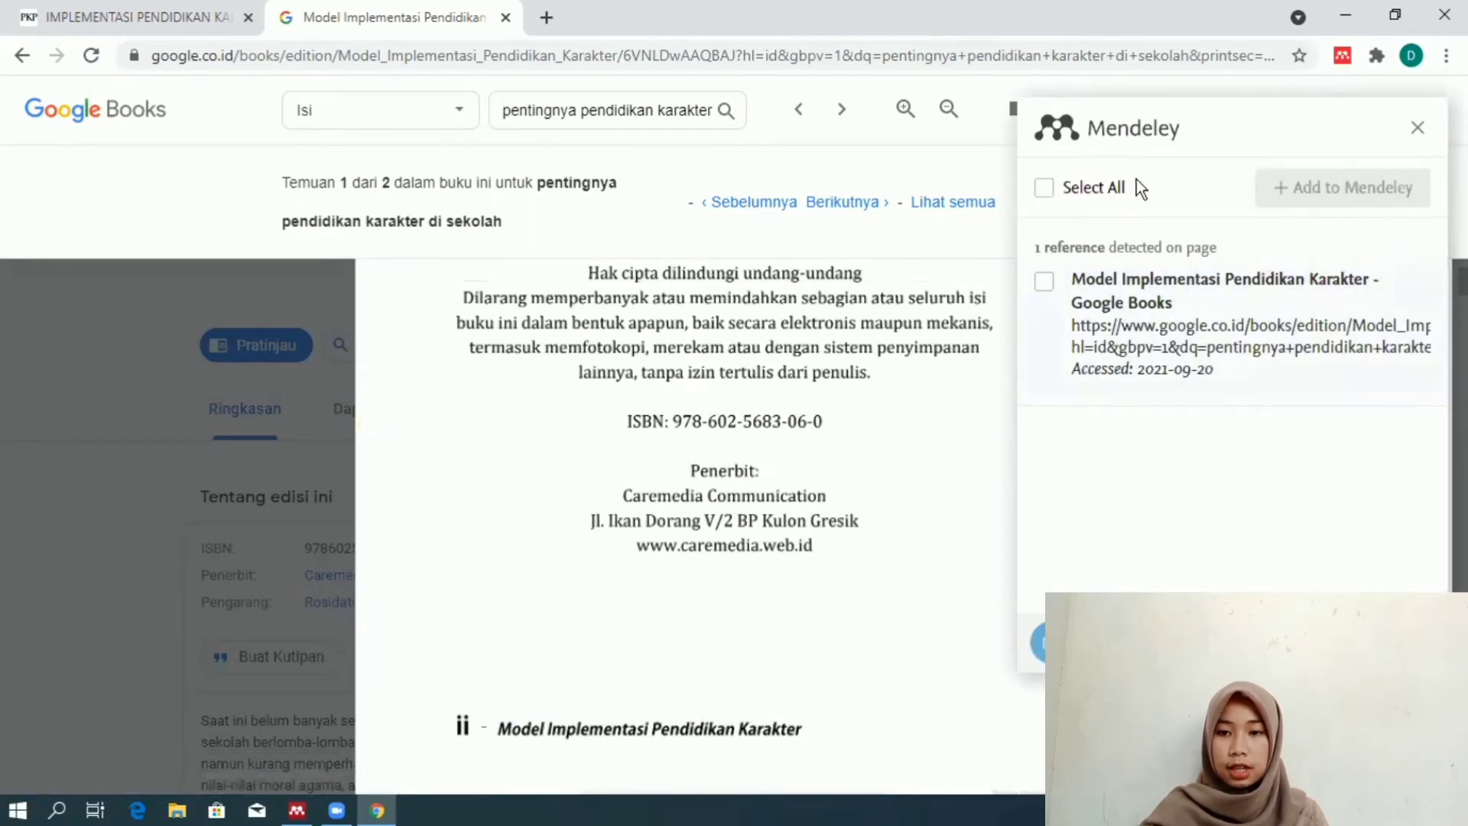
left_click(1043, 282)
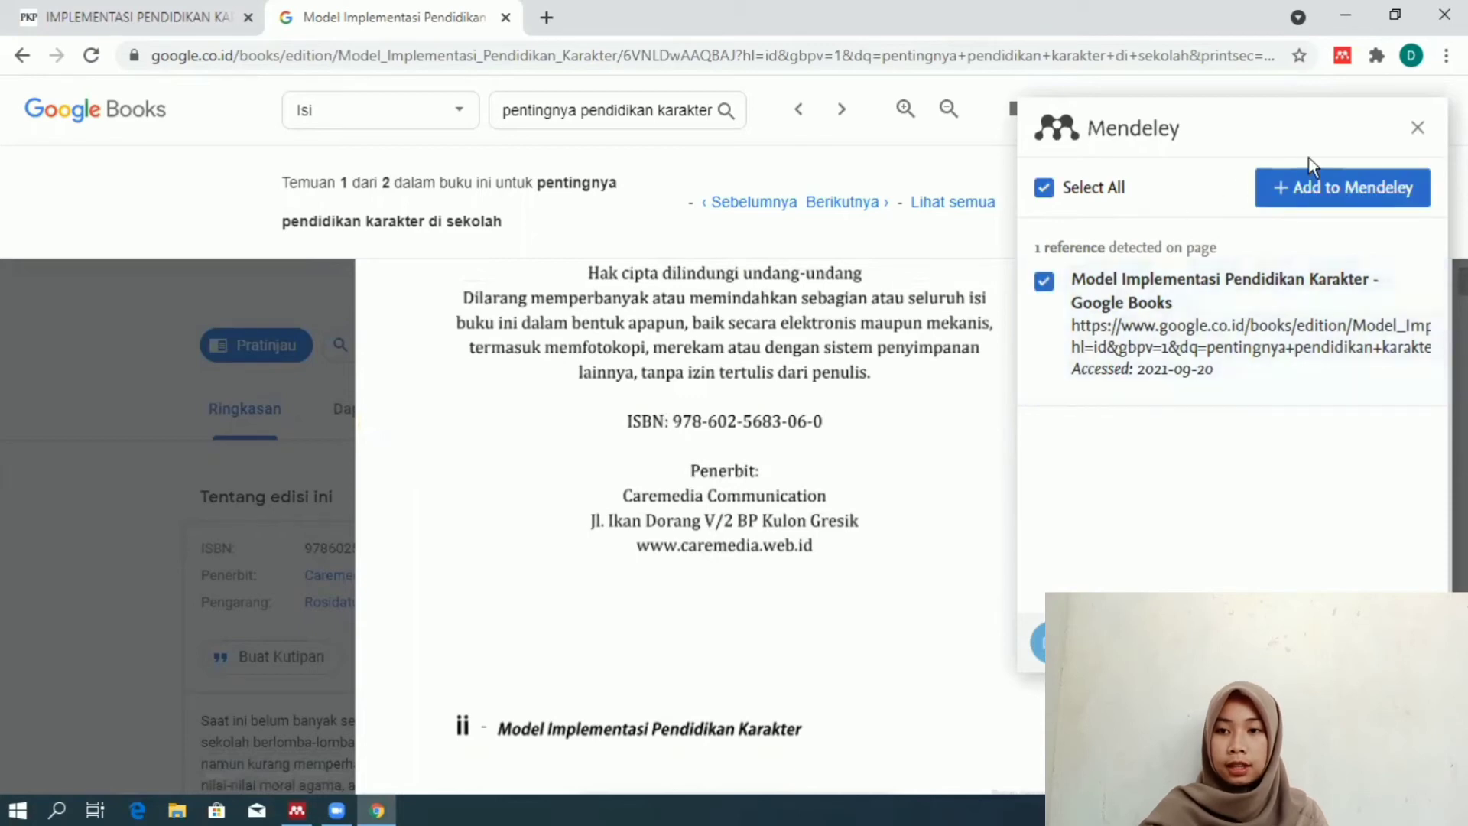
left_click(1309, 200)
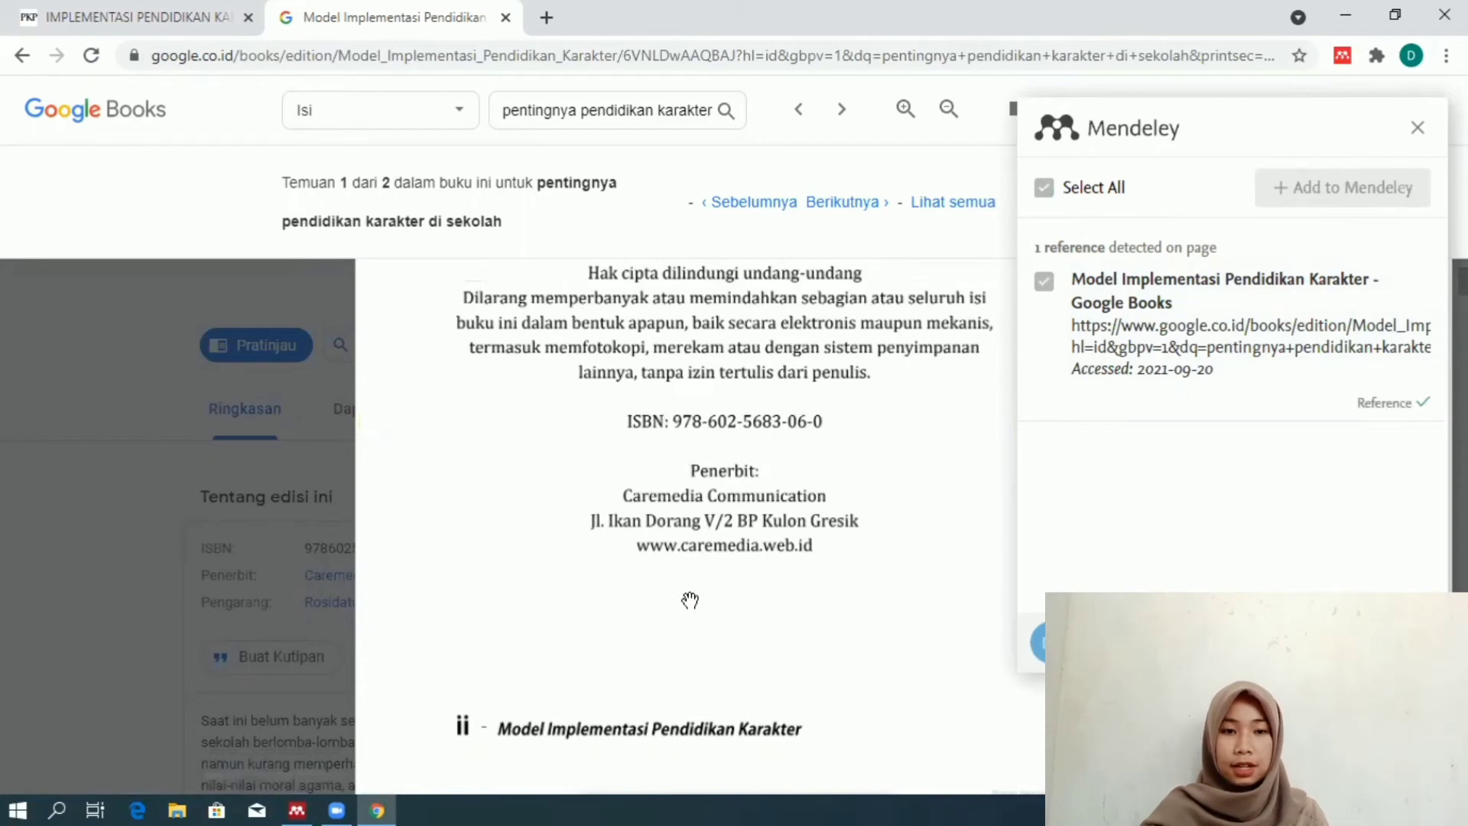
Switch to Mendeley Desktop, sync the library and review the details of the imported "Model Implementasi Pendidikan Karakter" book
left_click(296, 810)
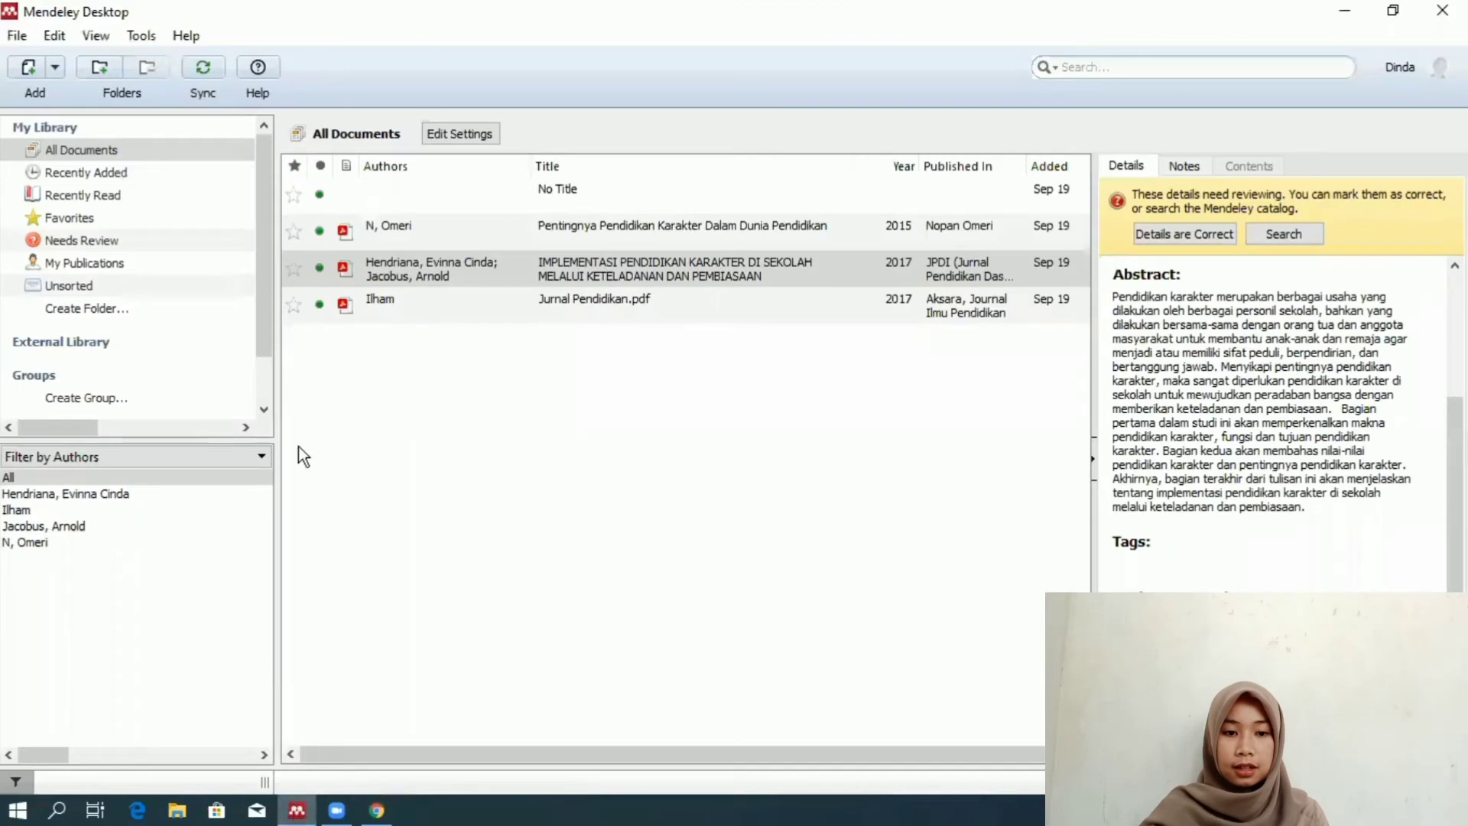
left_click(204, 73)
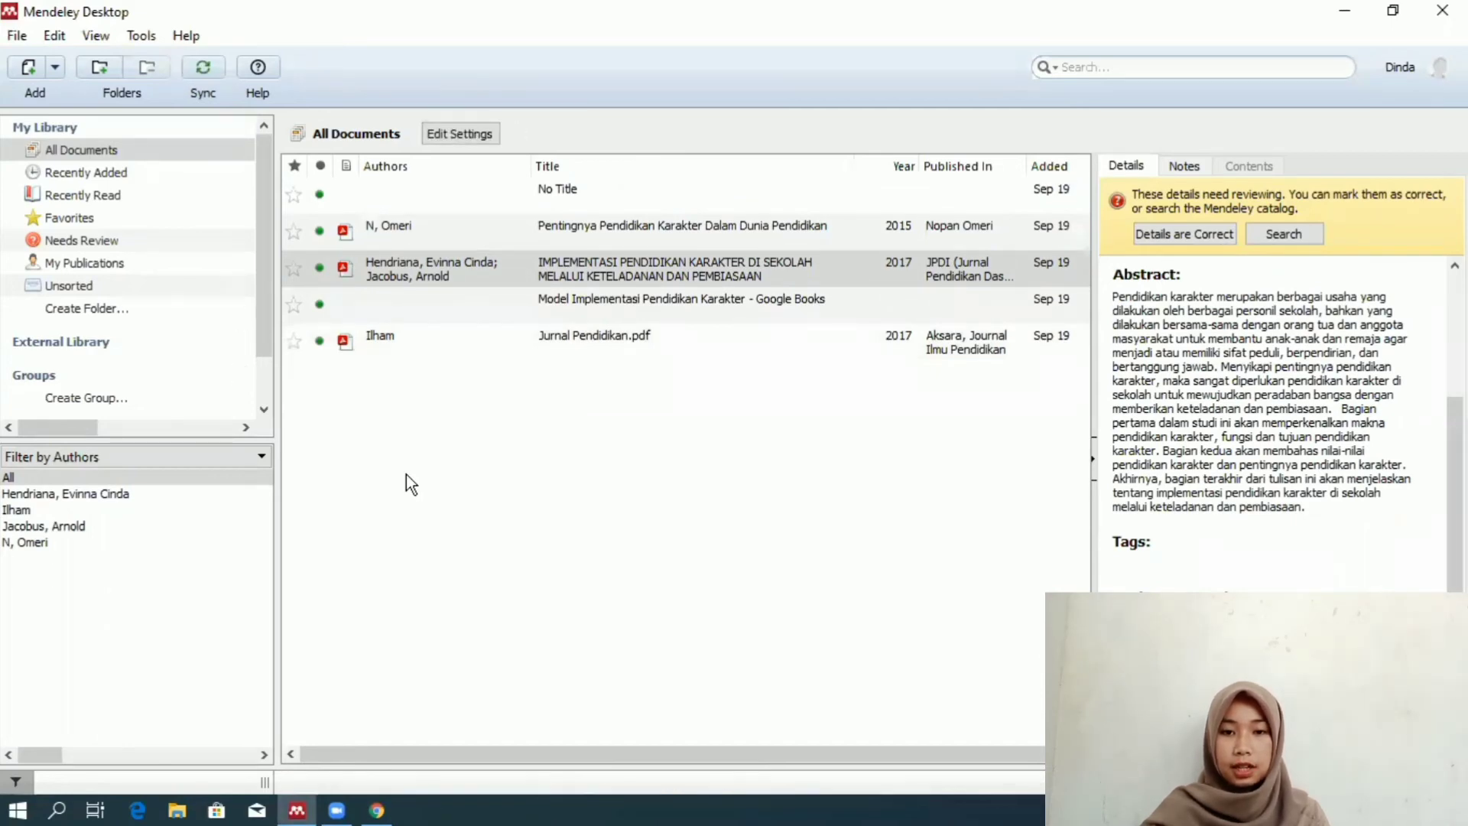
left_click(788, 304)
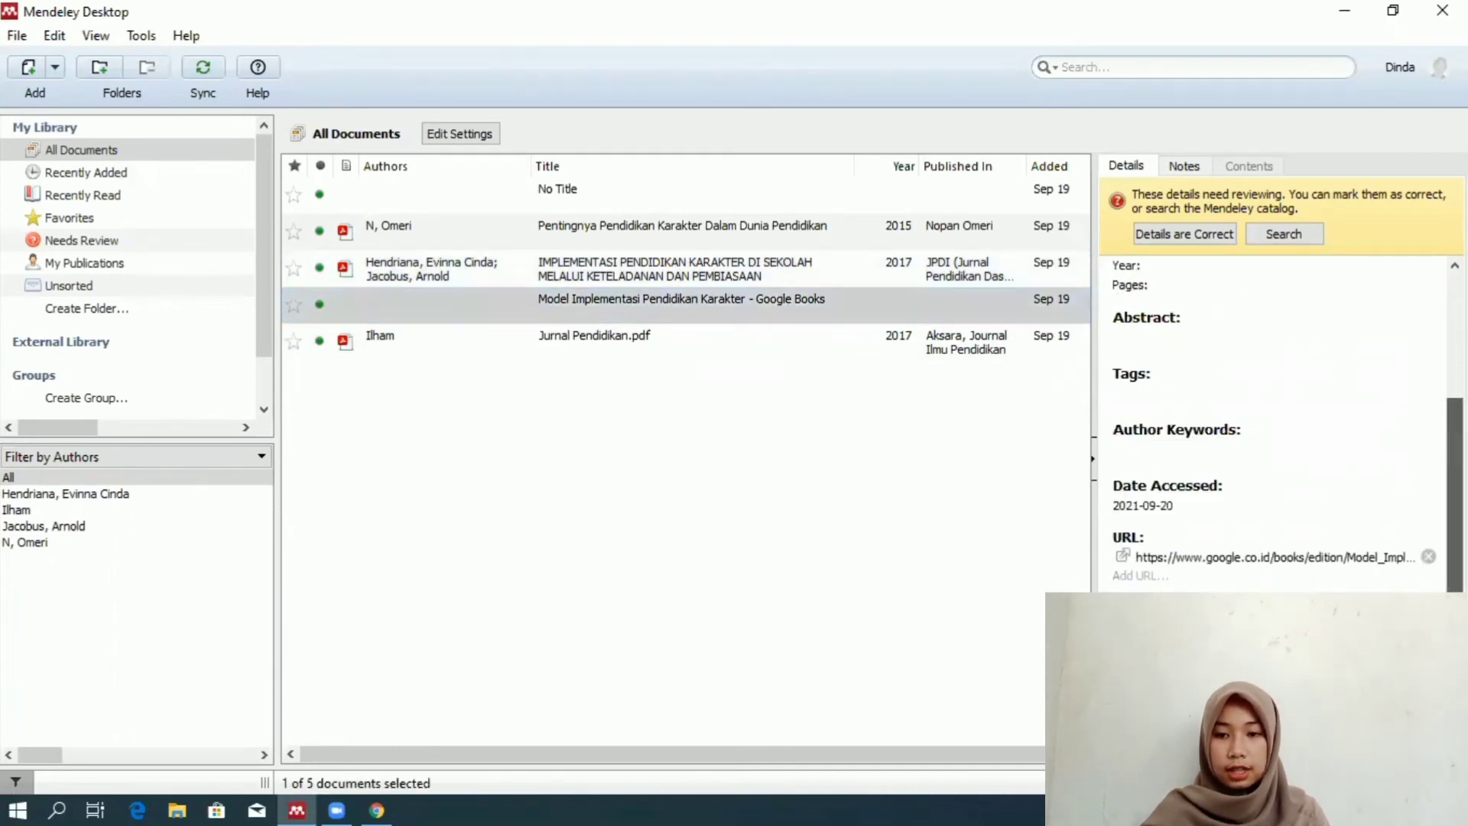
scroll(1438, 511, "up", 3)
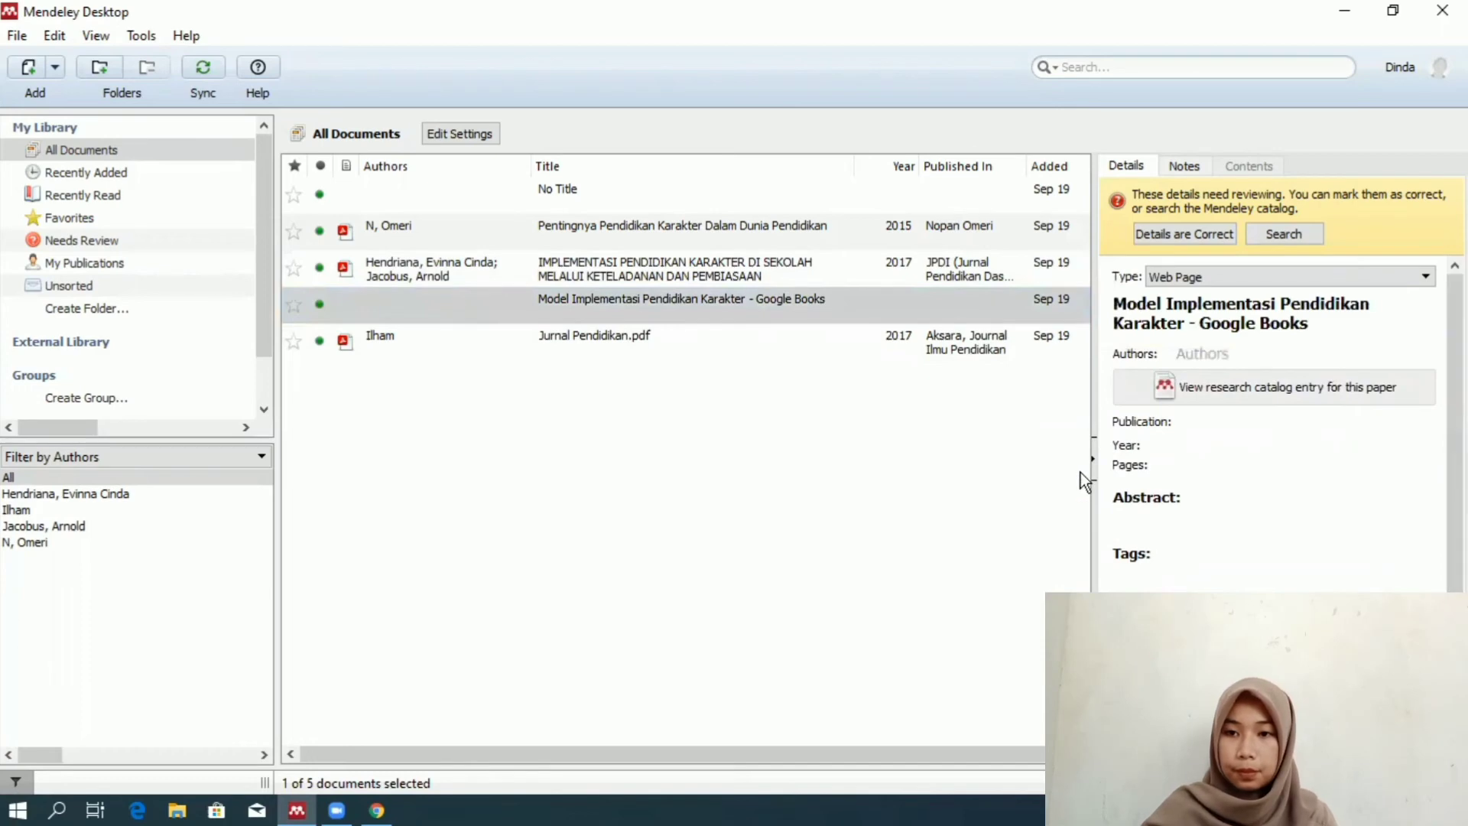
left_click(888, 510)
left_click(379, 227)
key("shift+Down")
key("shift+Down")
key("shift+Down")
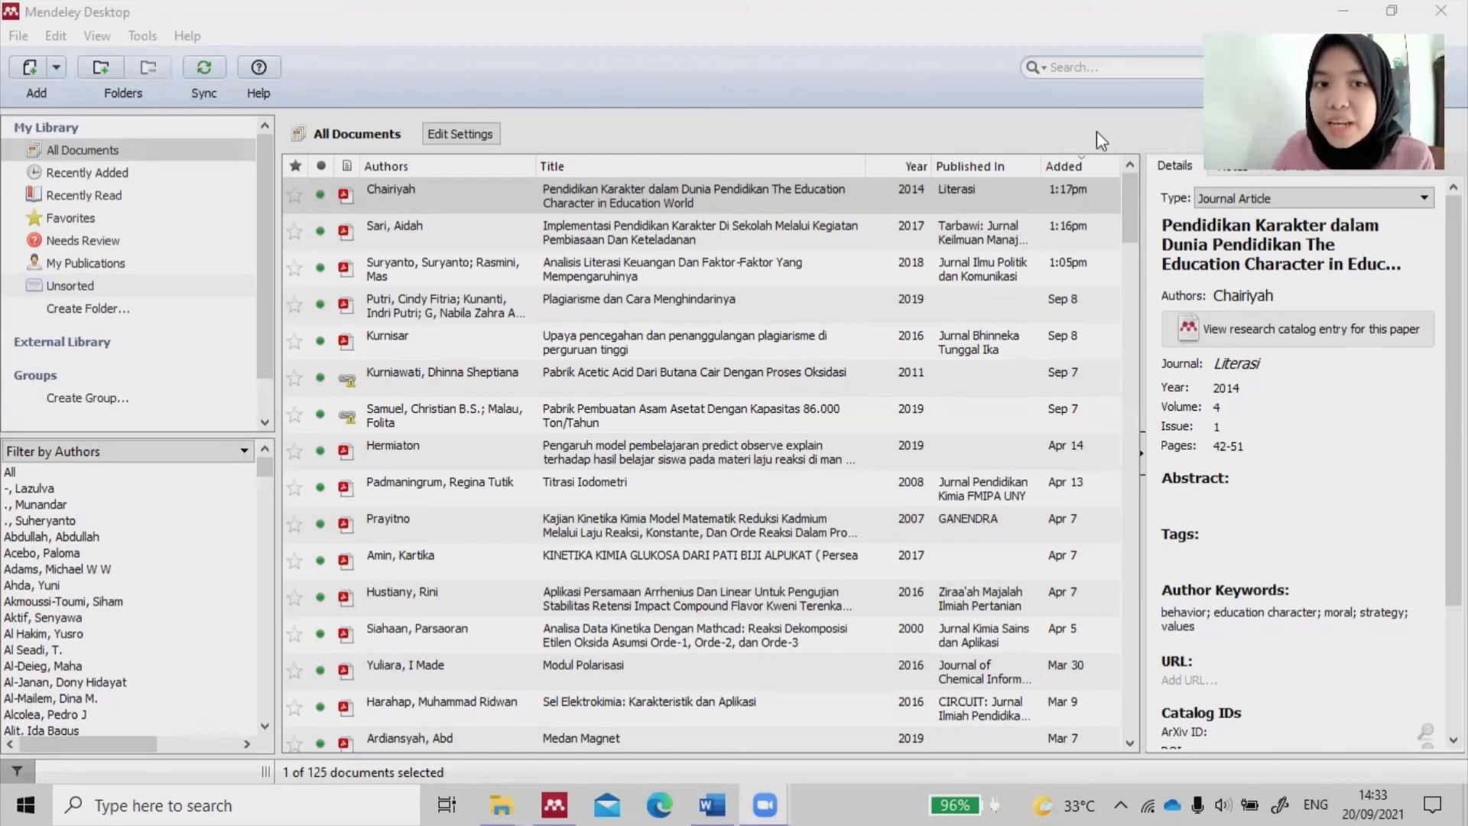
Check the MS Word plugin entry and set the citation style to American Psychological Association 7th edition
left_click(138, 36)
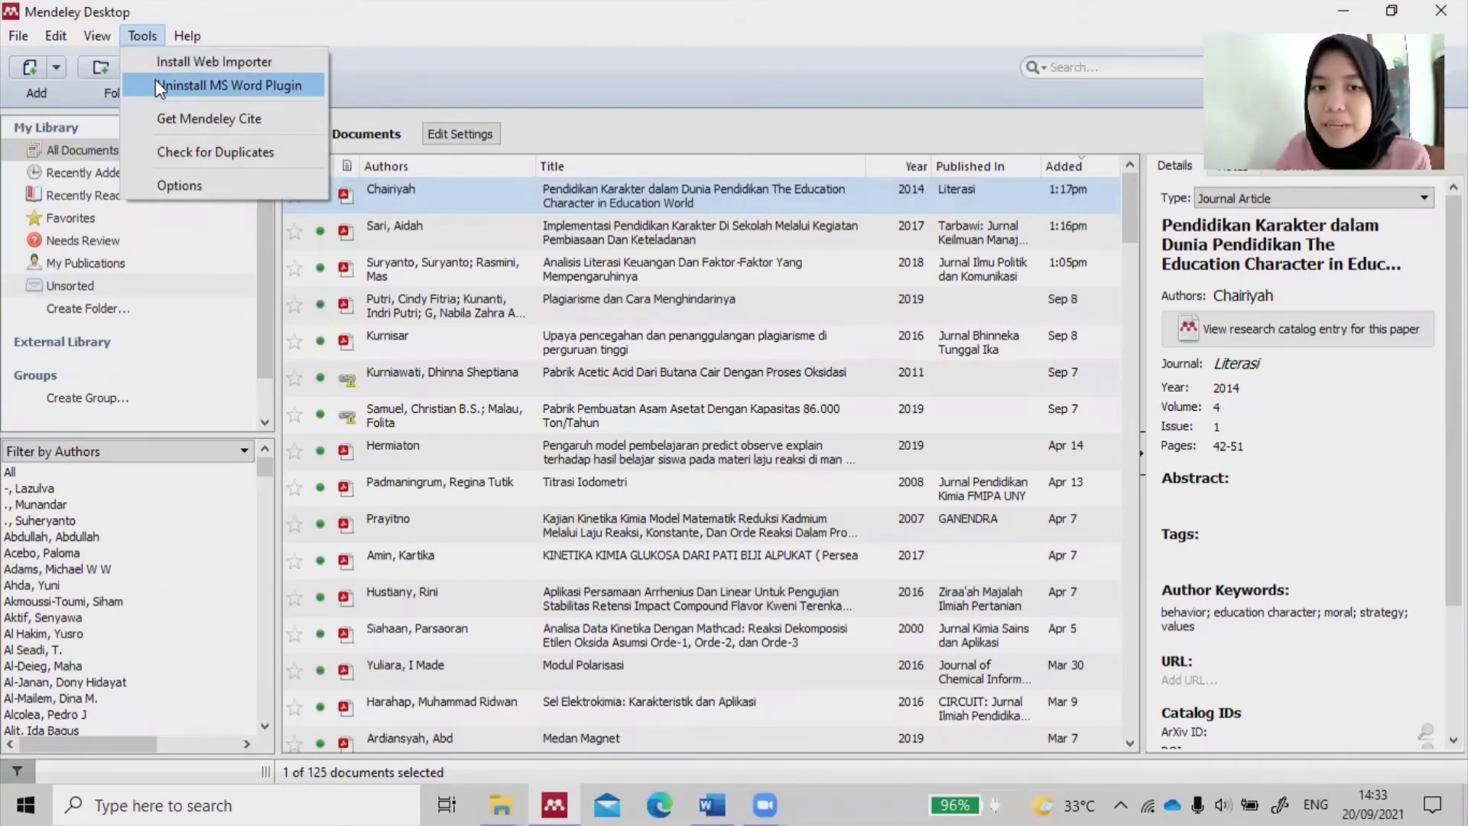
left_click(140, 39)
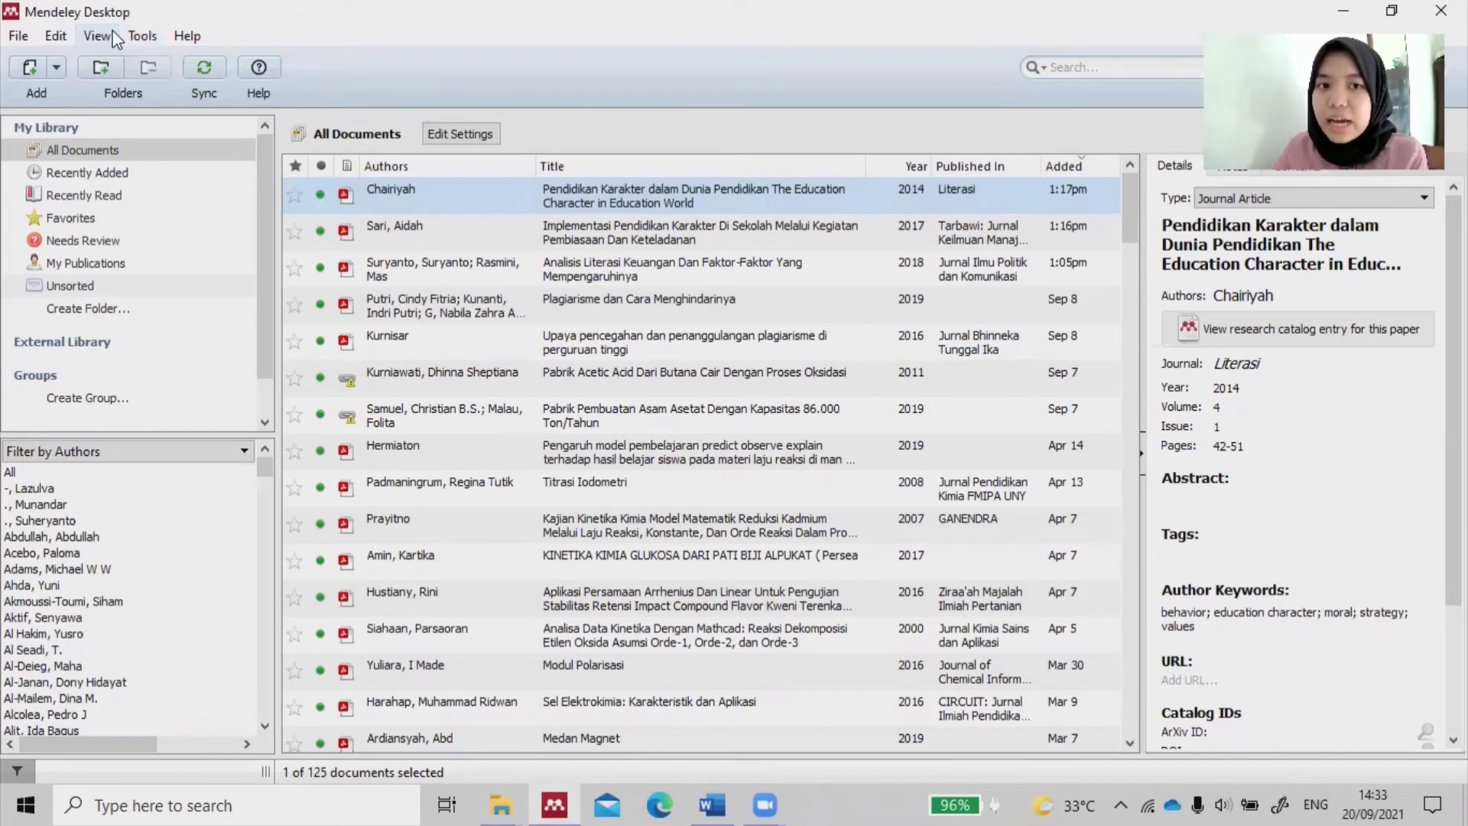
left_click(115, 38)
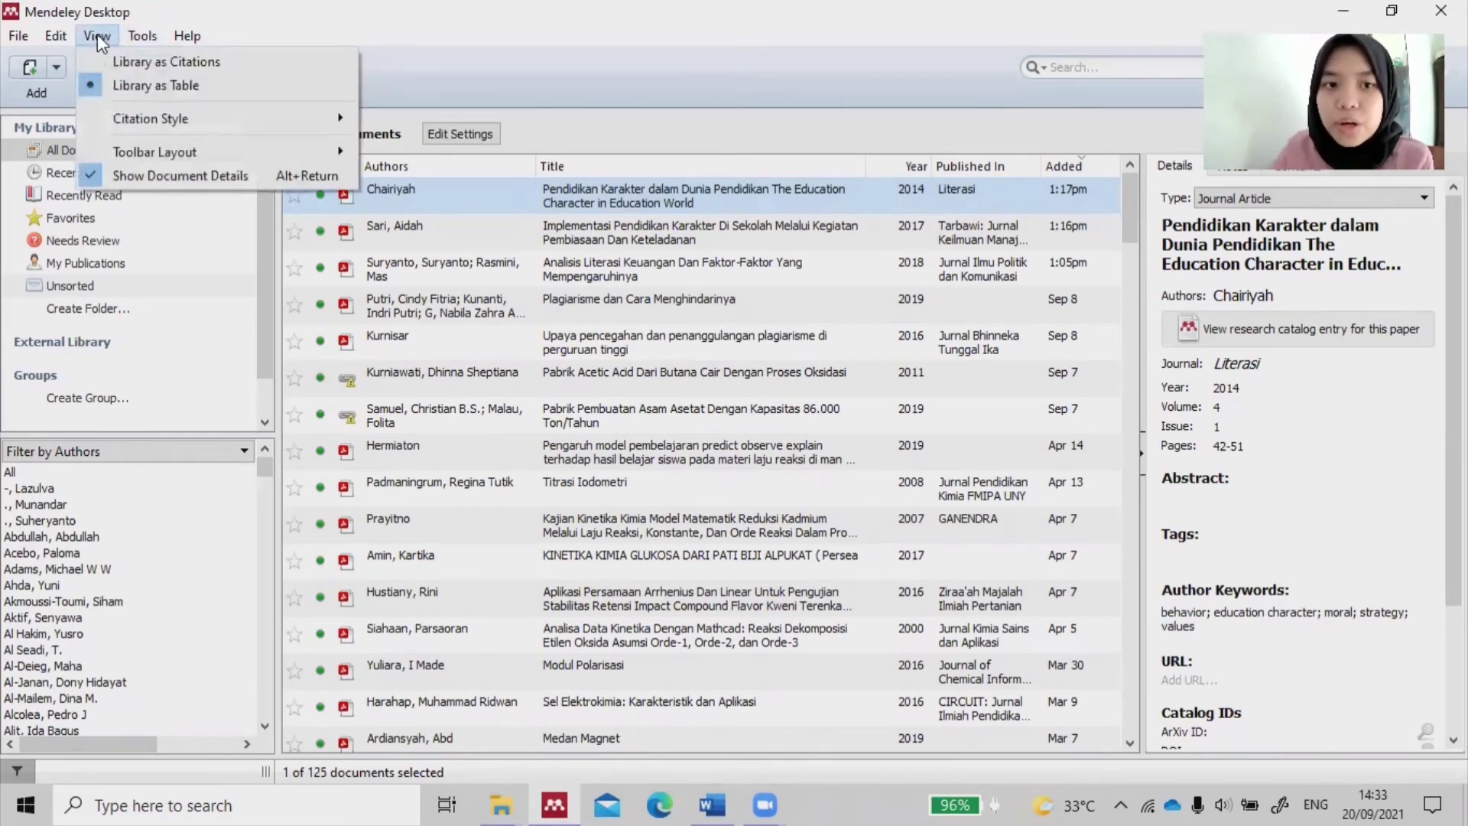
mouse_move(130, 125)
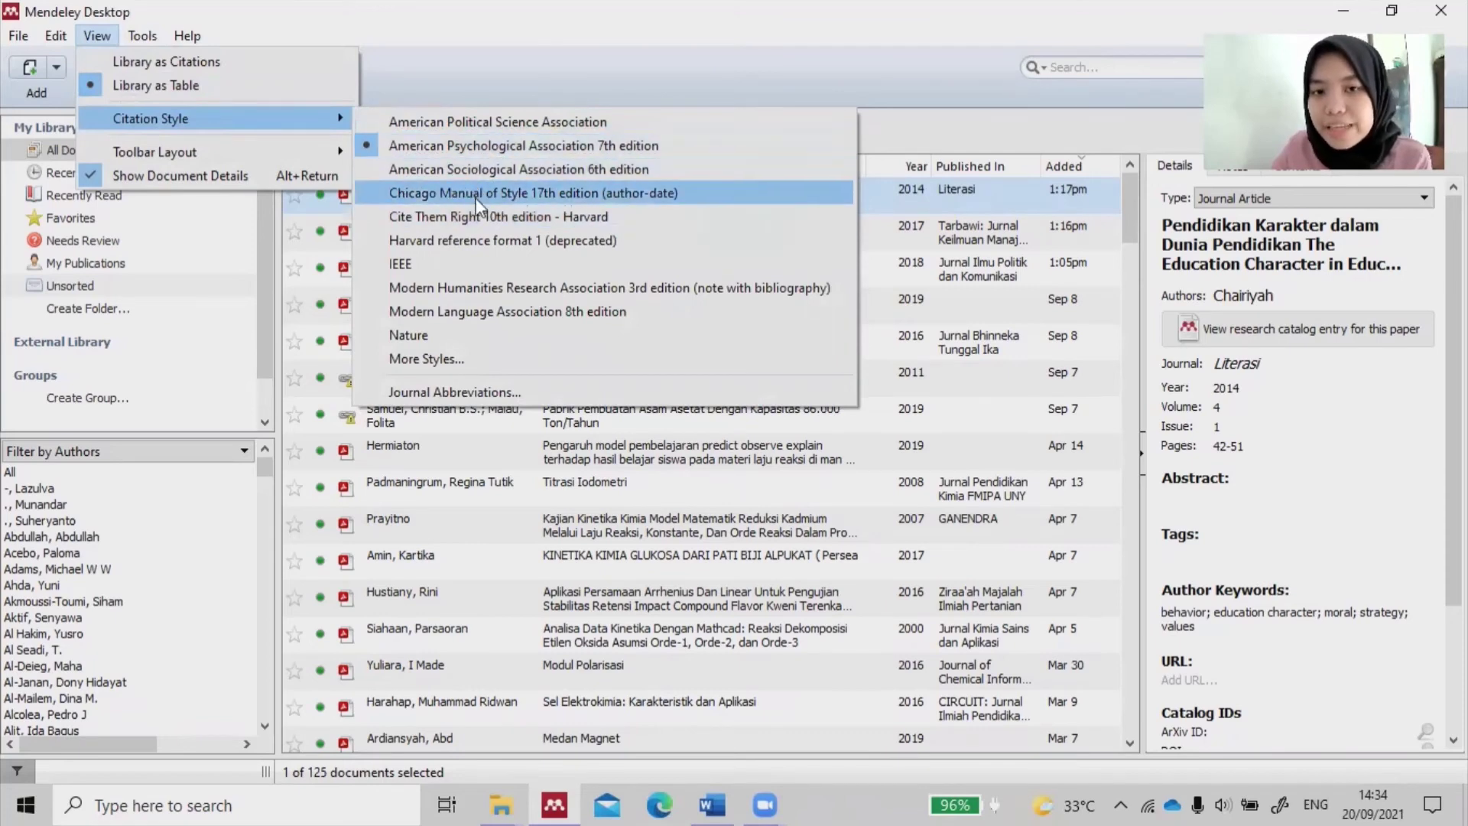
left_click(482, 146)
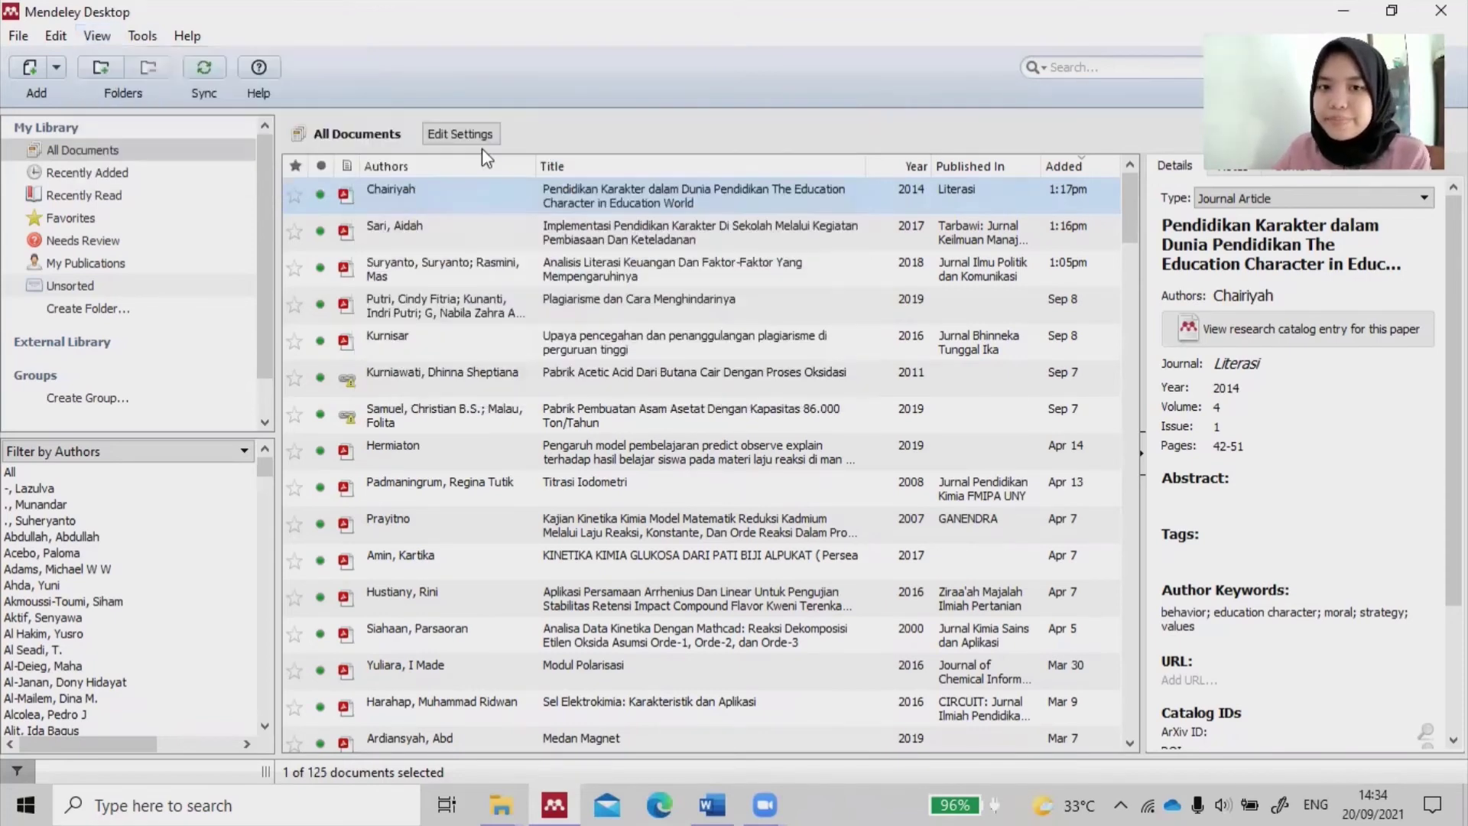
left_click(680, 50)
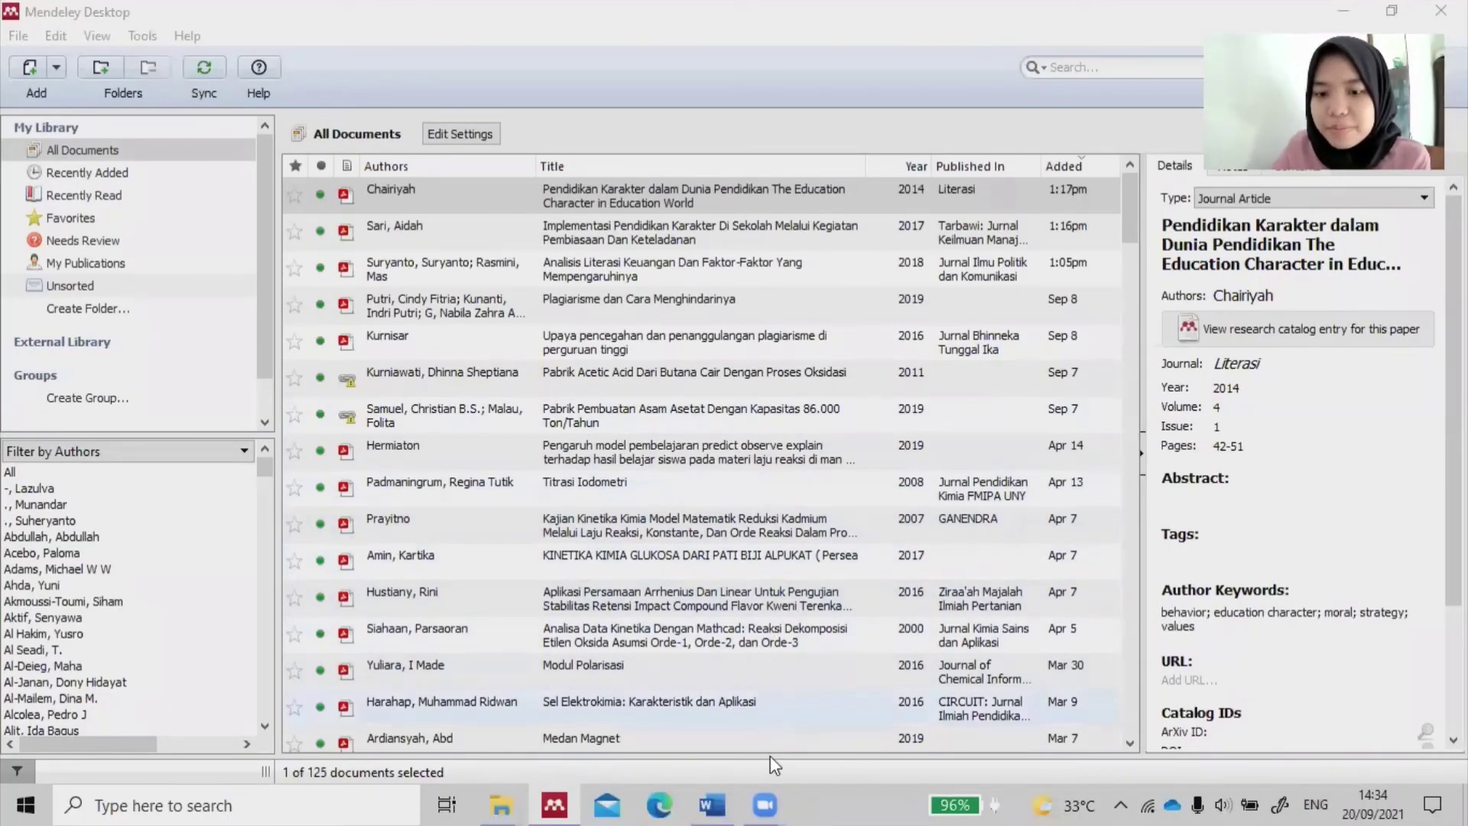
Switch to Word and cite the 2017 "Implementasi Pendidikan Karakter Di Sekolah" article after "akademik", searching My Library for "pendidikan karak"
left_click(722, 792)
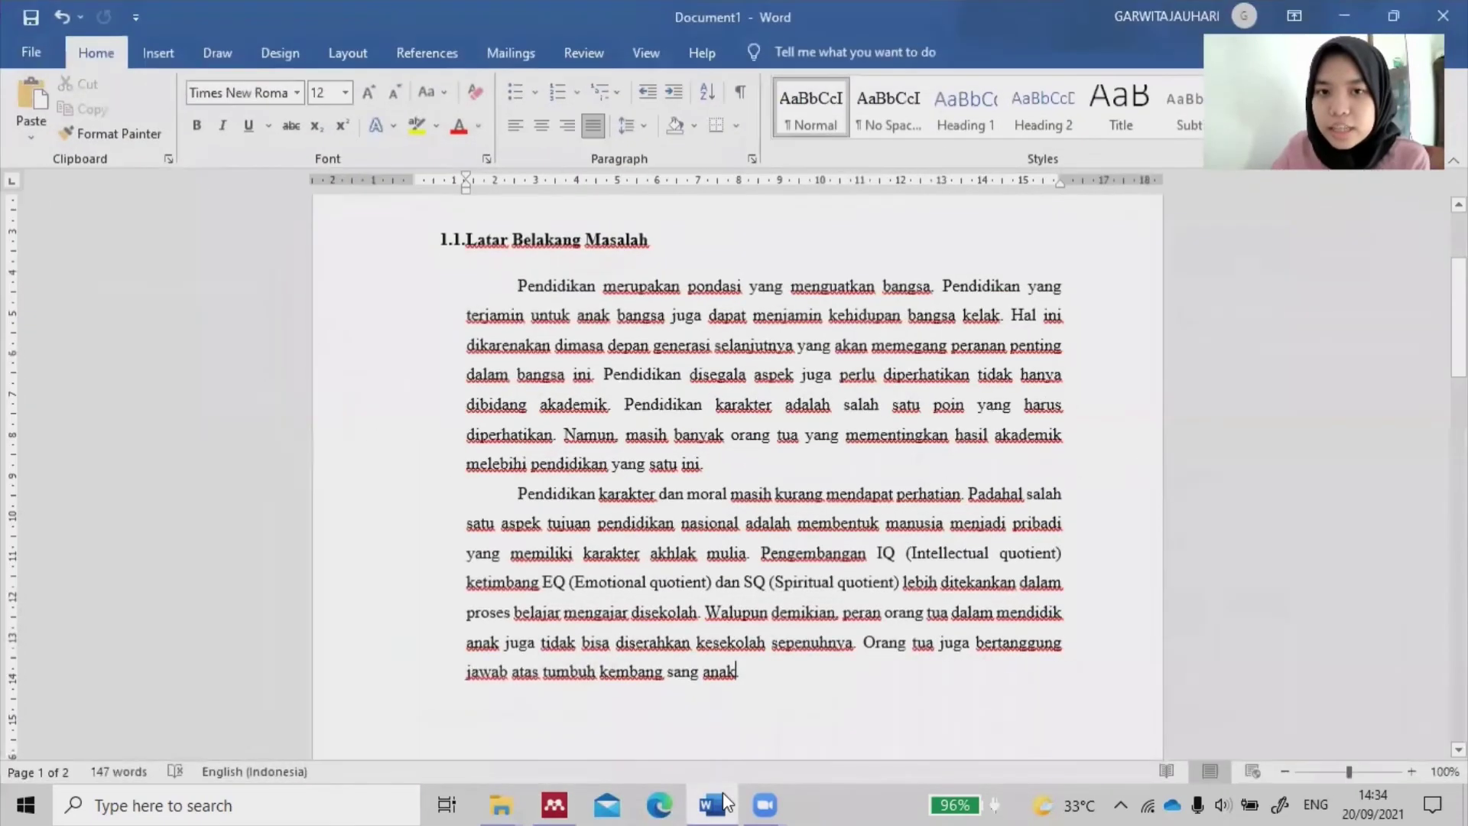
scroll(800, 686, "up", 2)
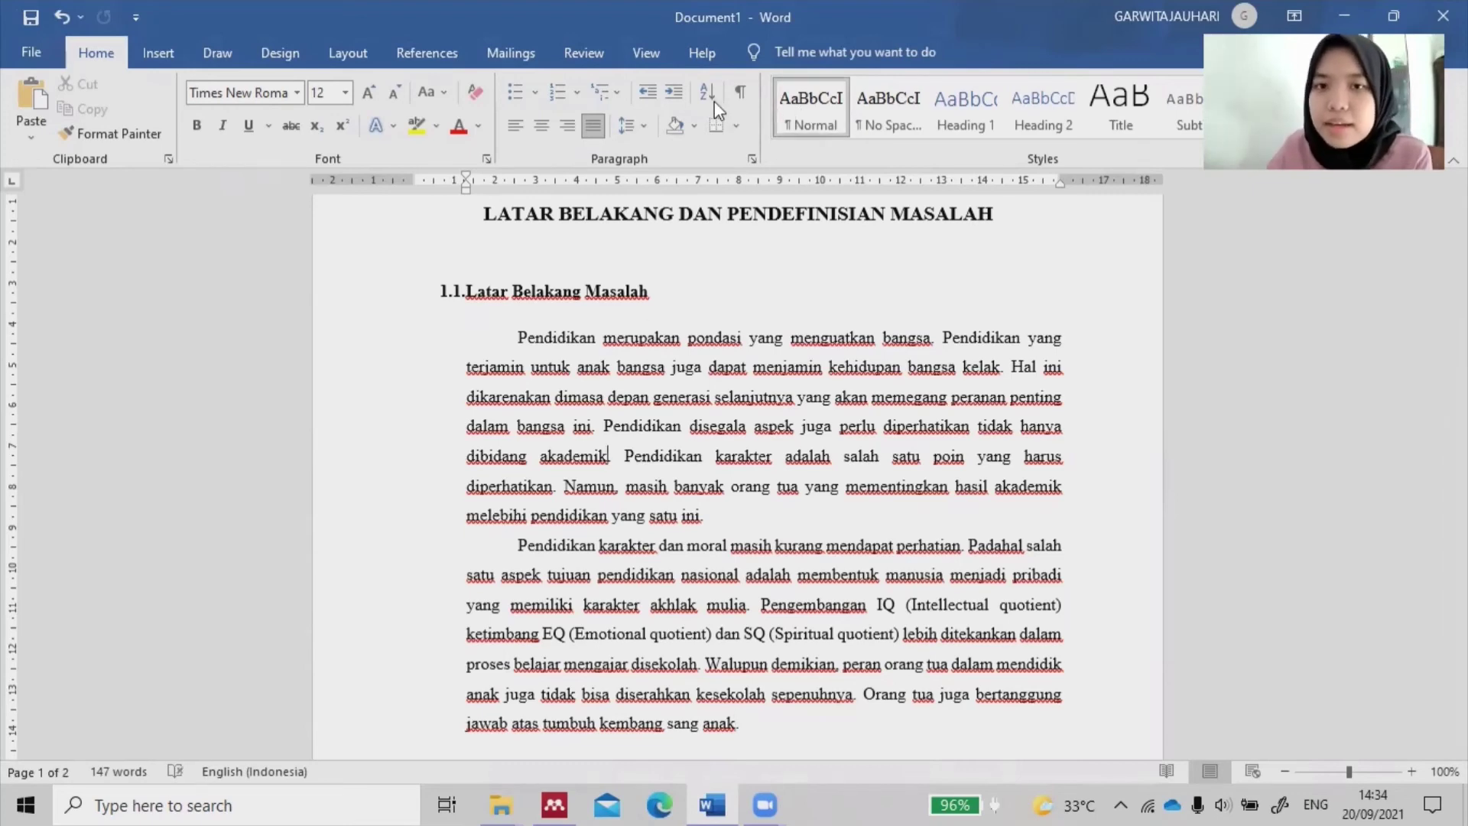
left_click(432, 58)
left_click(436, 136)
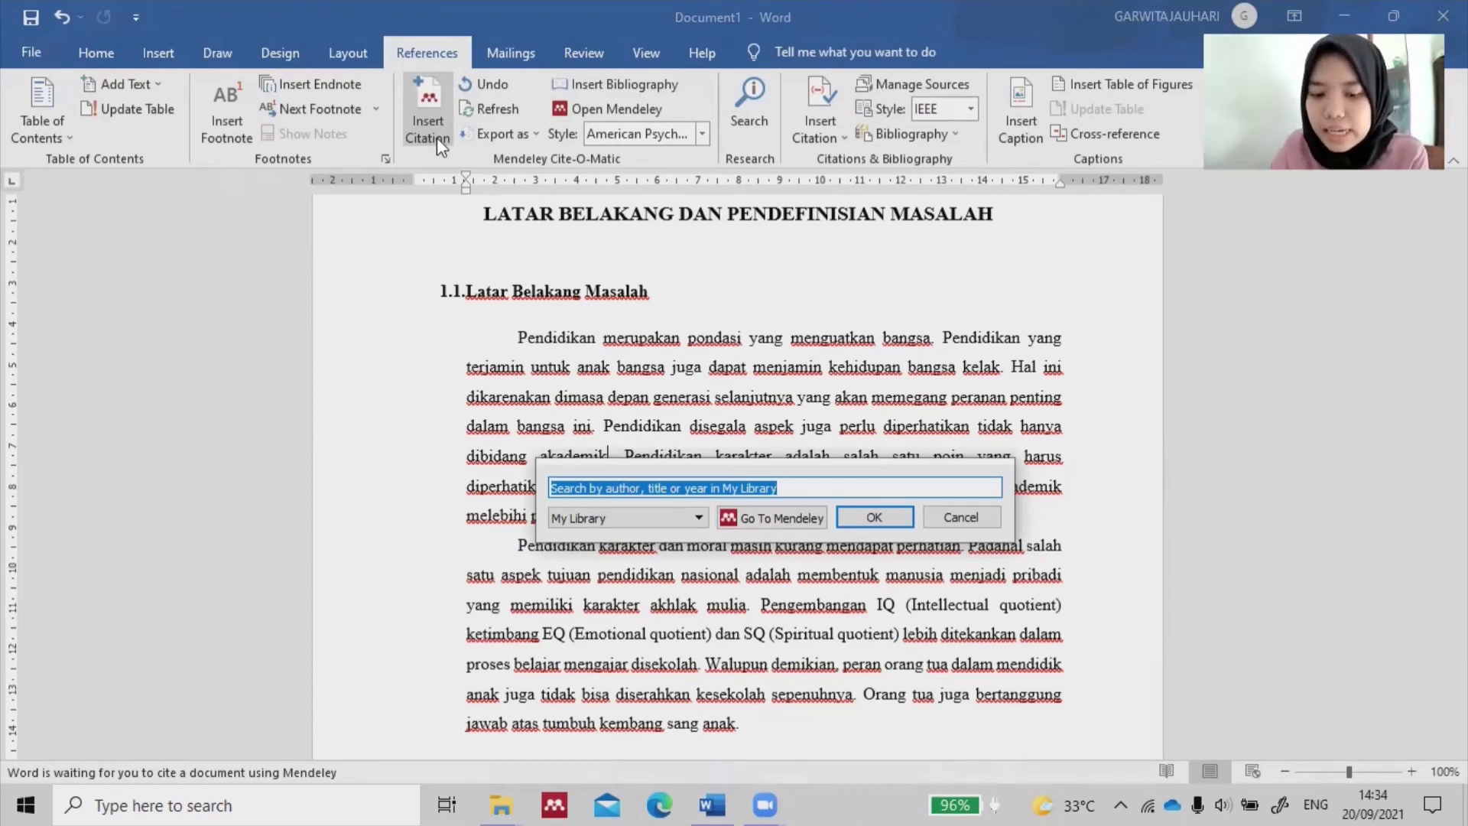
type("pendi")
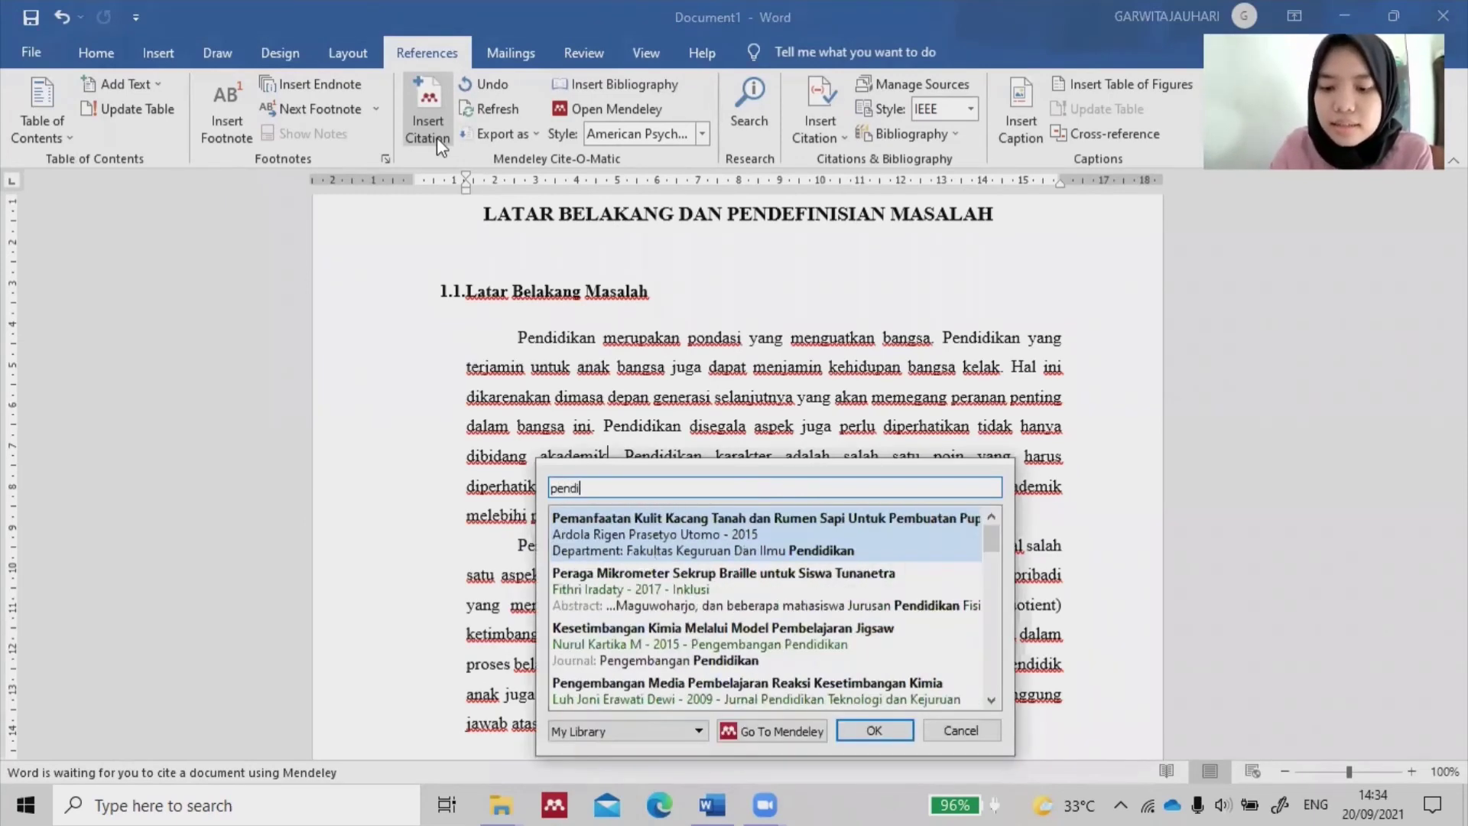
type("dikan karak")
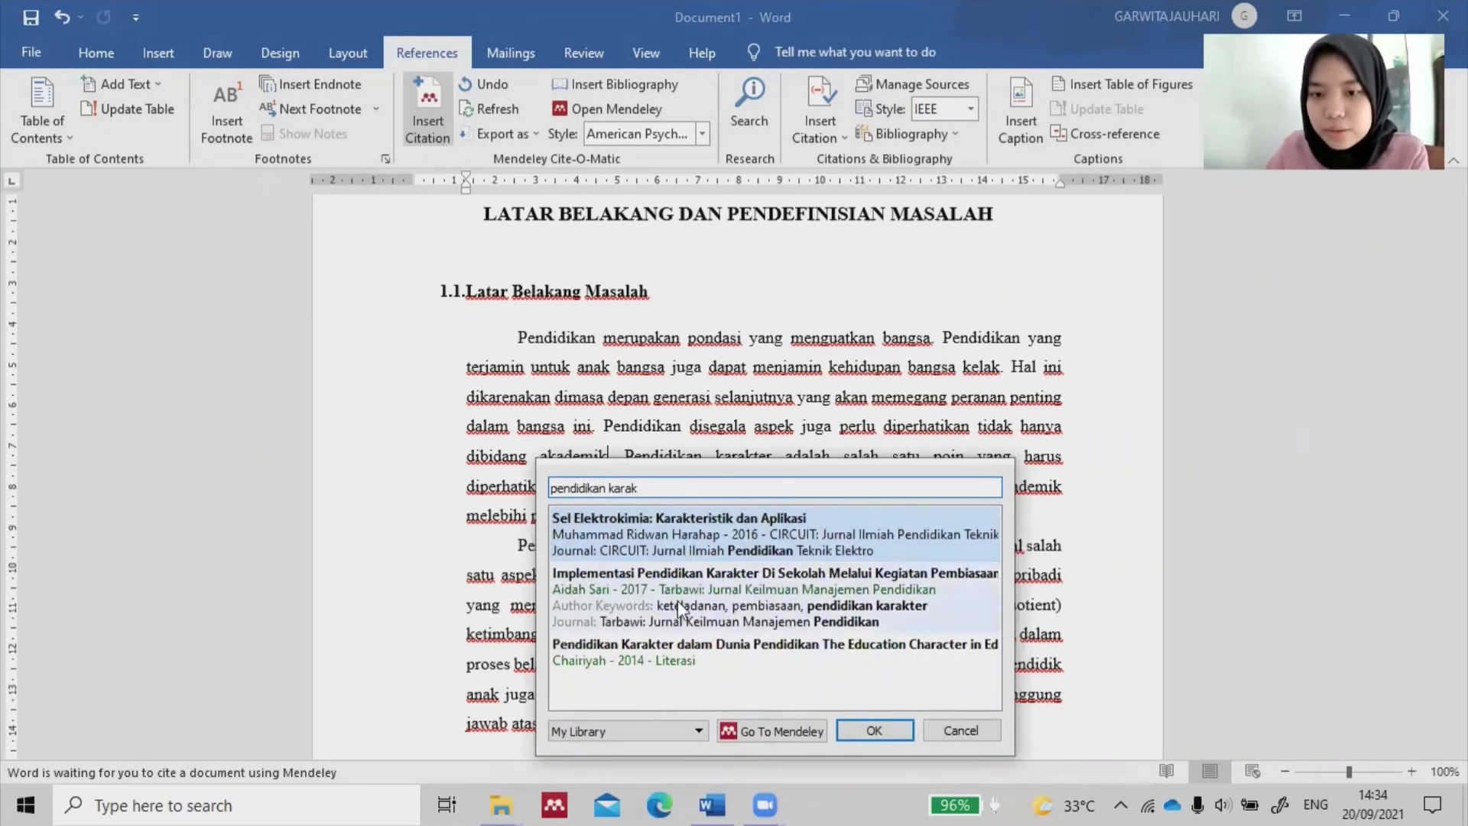
left_click(677, 599)
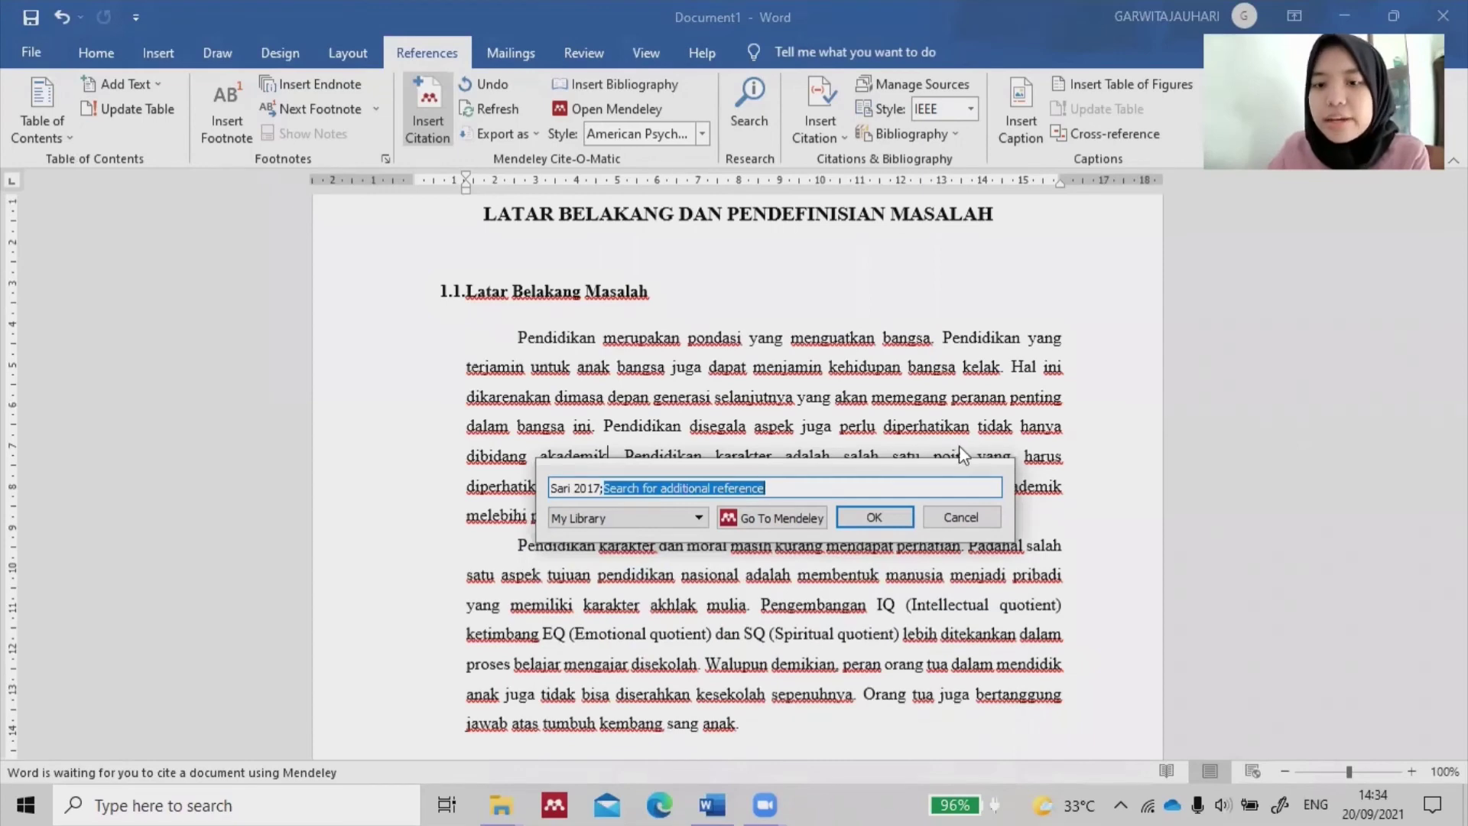
left_click(899, 524)
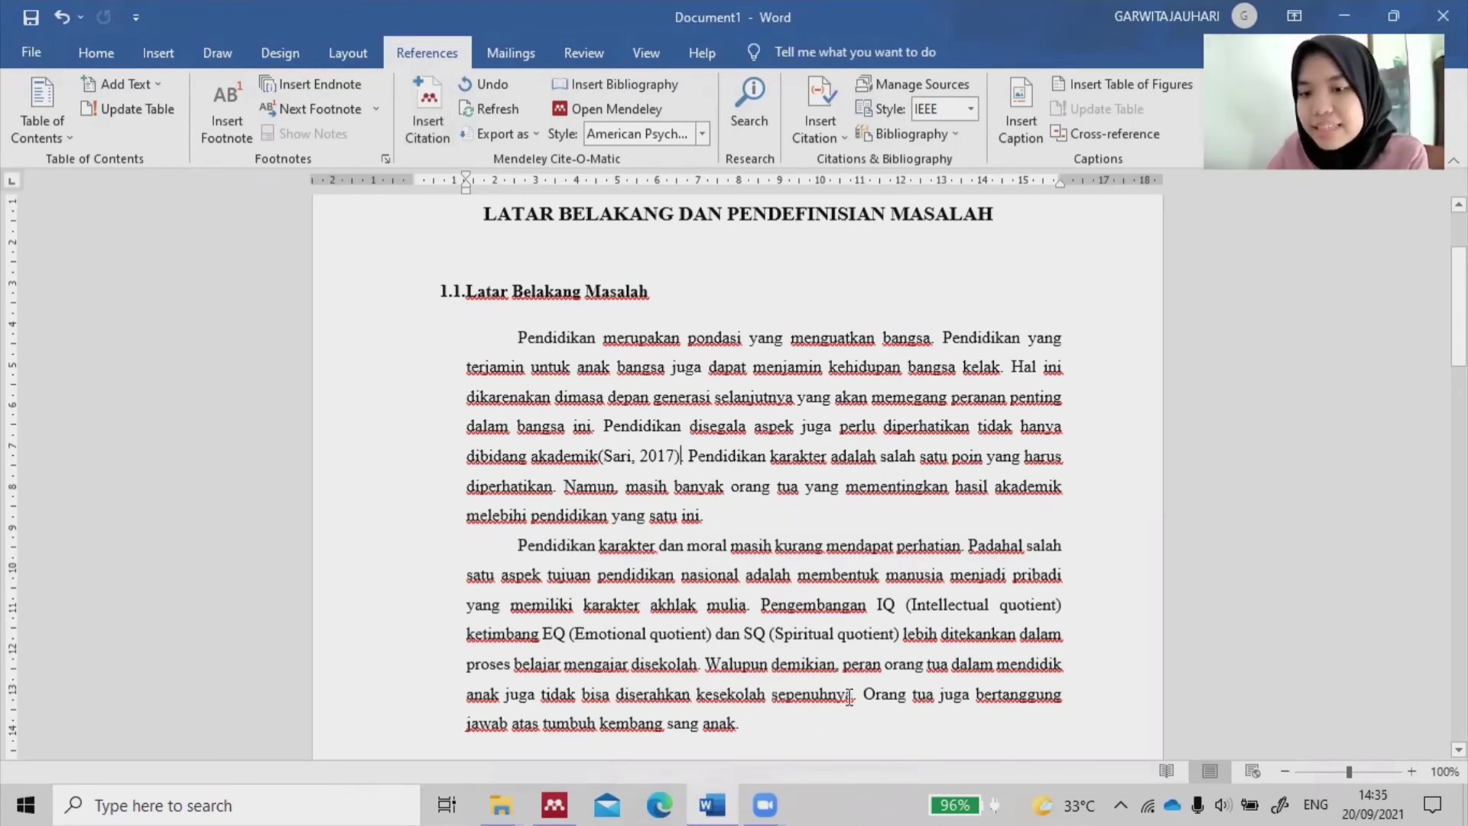
Cite the 2014 article "Pendidikan Karakter dalam Dunia Pendidikan" after "sang anak", picking it directly in the Mendeley Desktop library
scroll(787, 627, "down", 1)
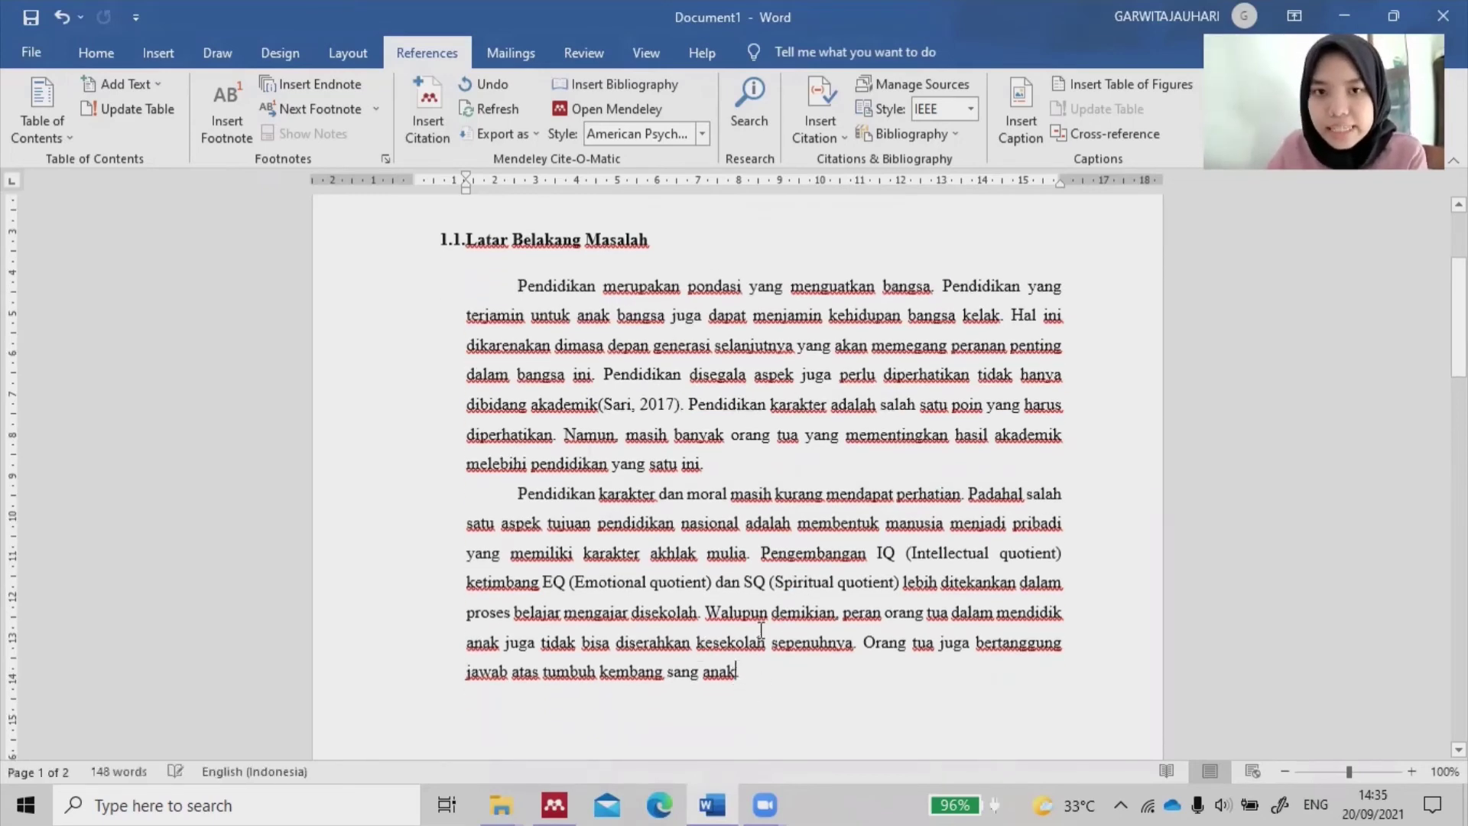
left_click(428, 113)
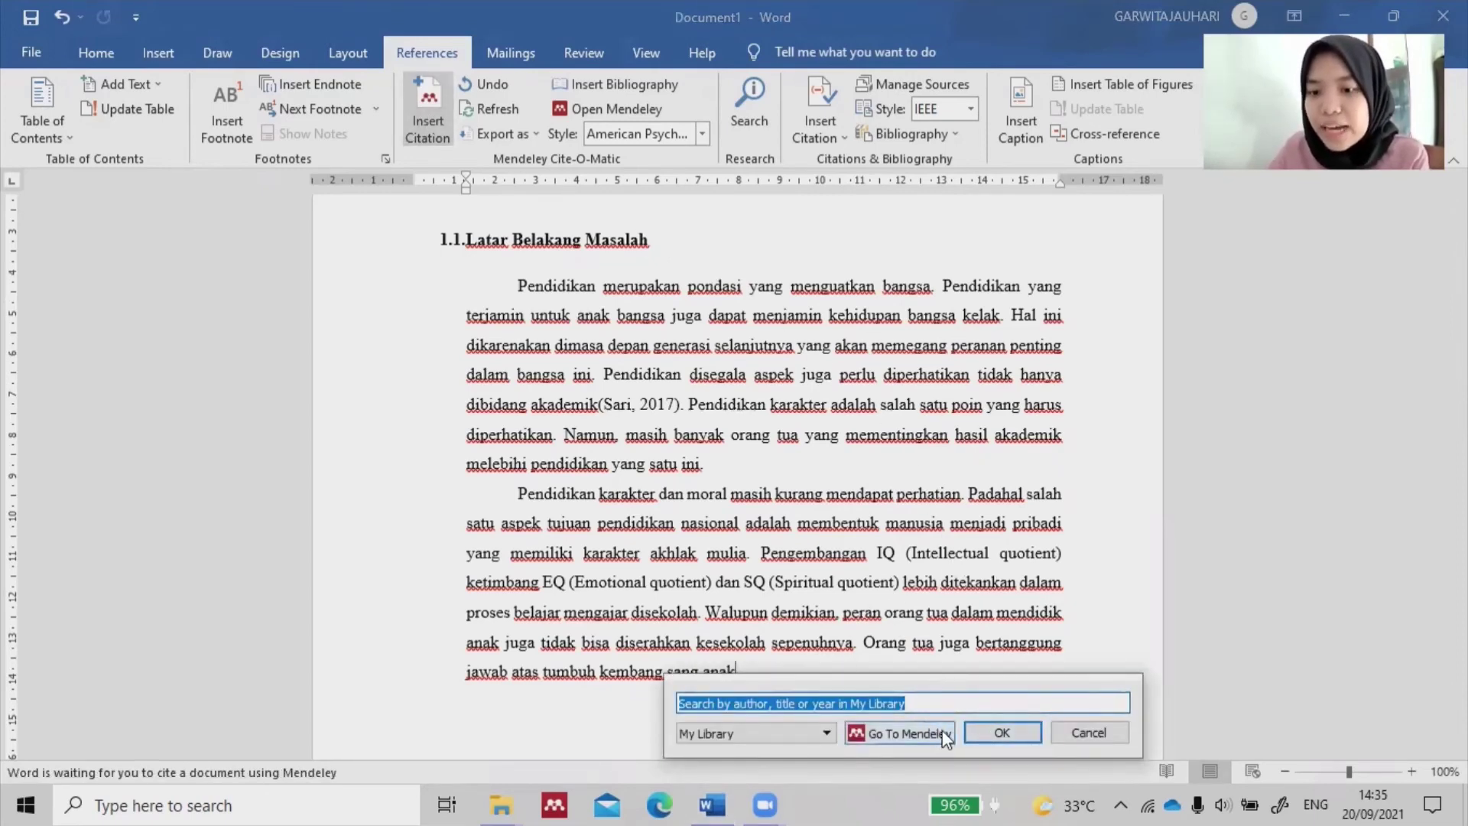
left_click(890, 733)
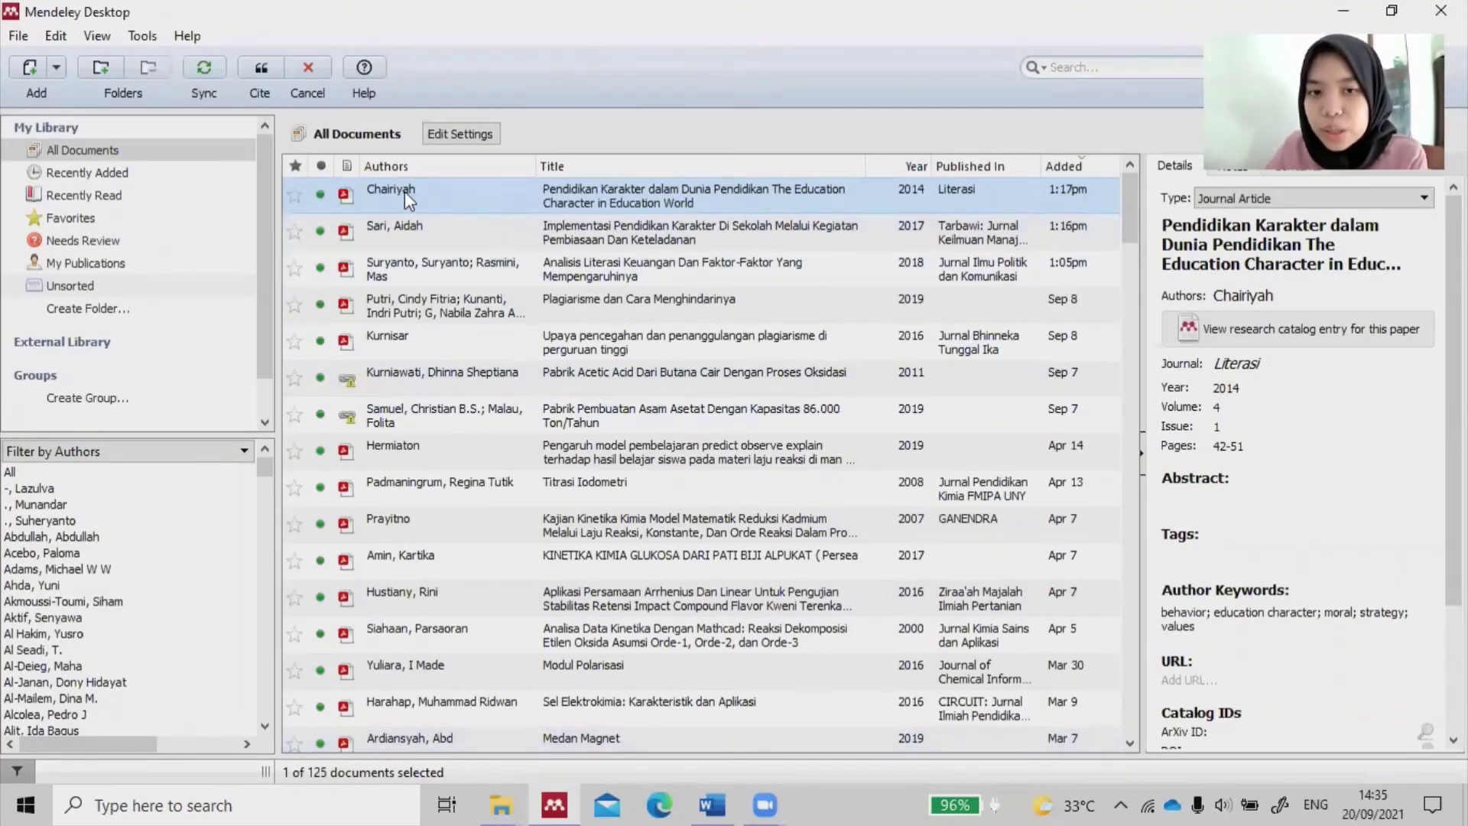
left_click(261, 70)
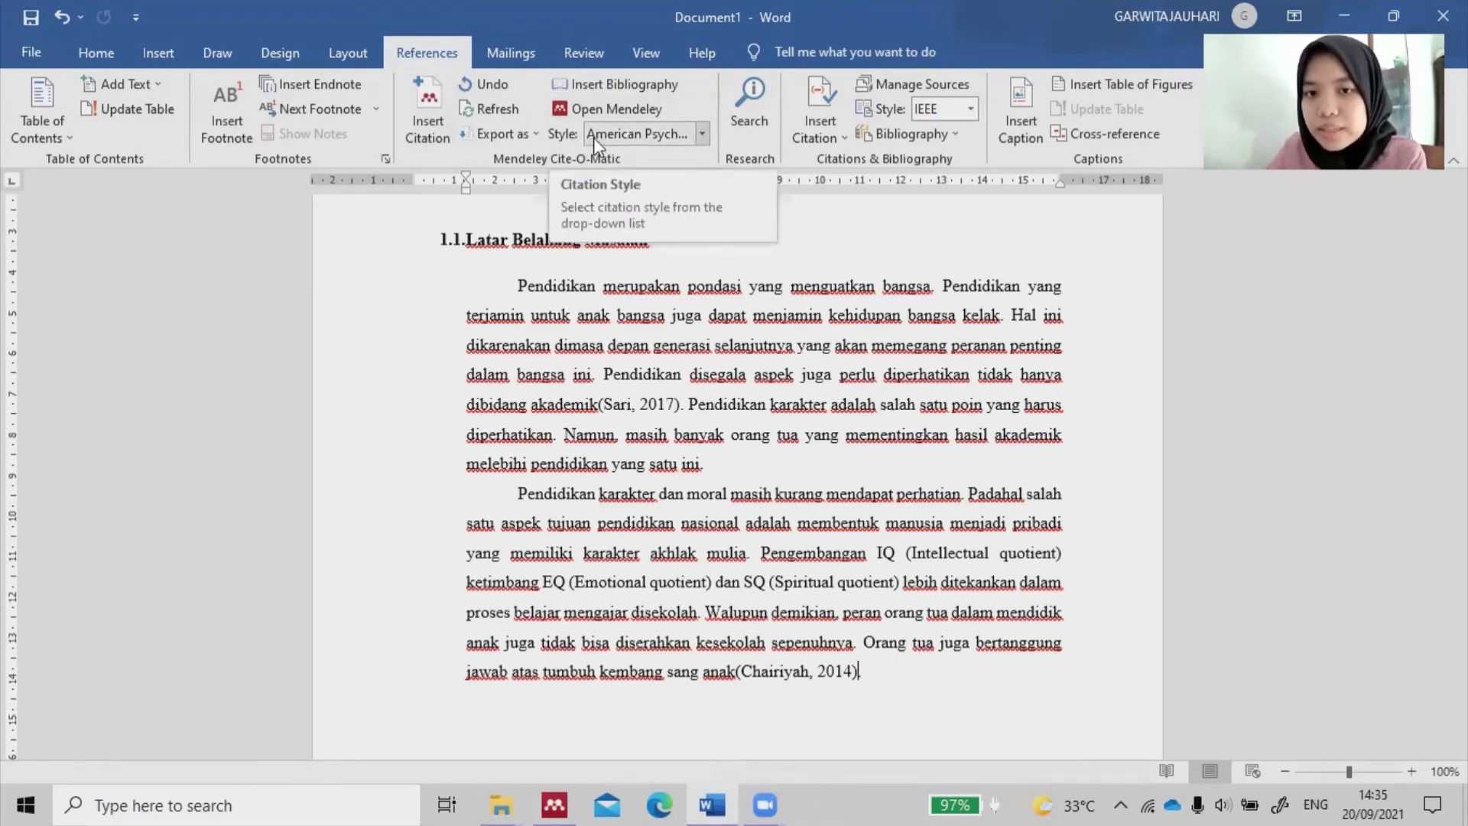
Try the Modern Humanities Research Association 3rd edition (note with bibliography) citation style and check the footnotes at the page end
left_click(700, 134)
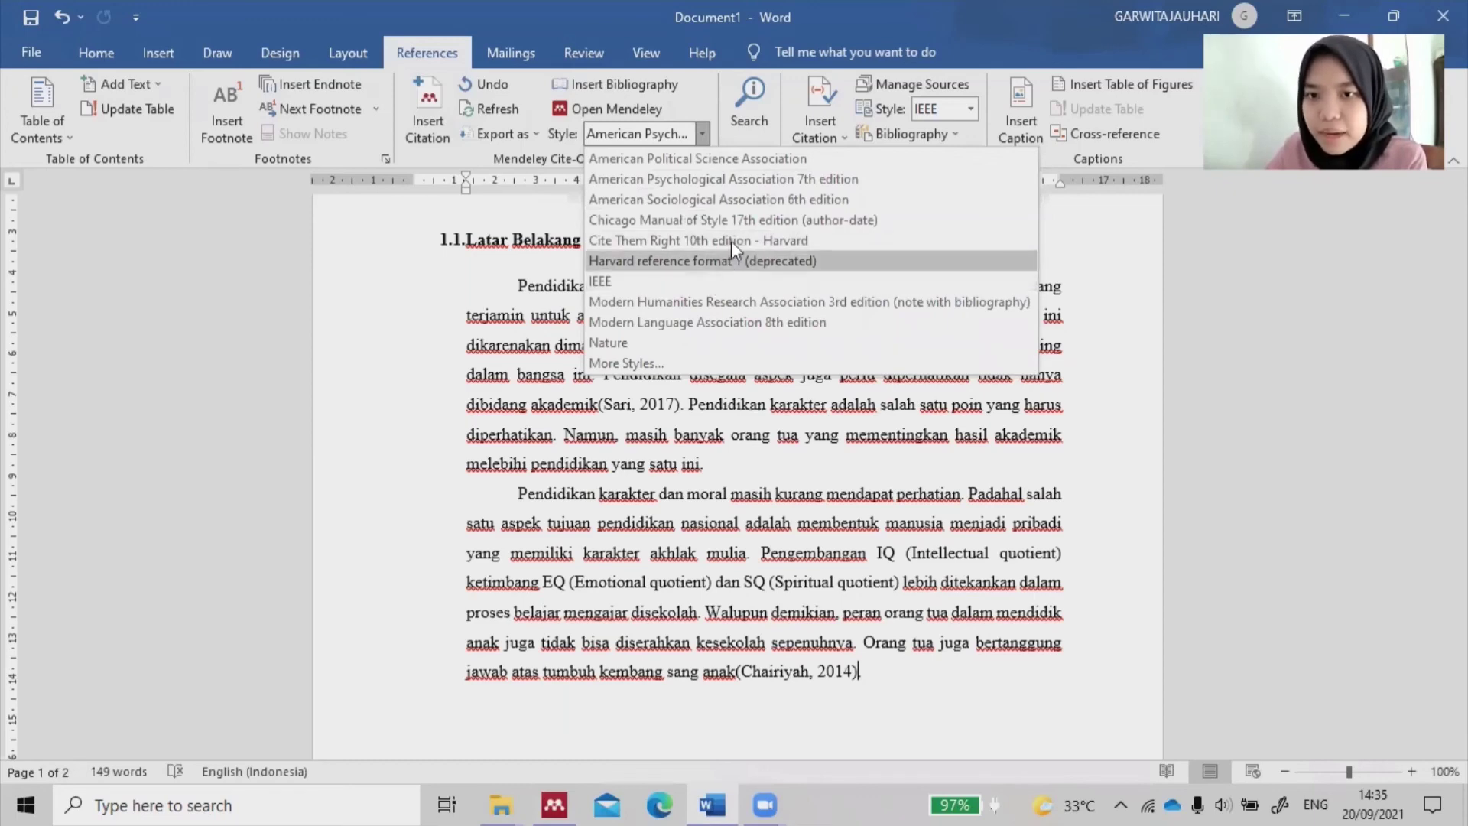
left_click(700, 303)
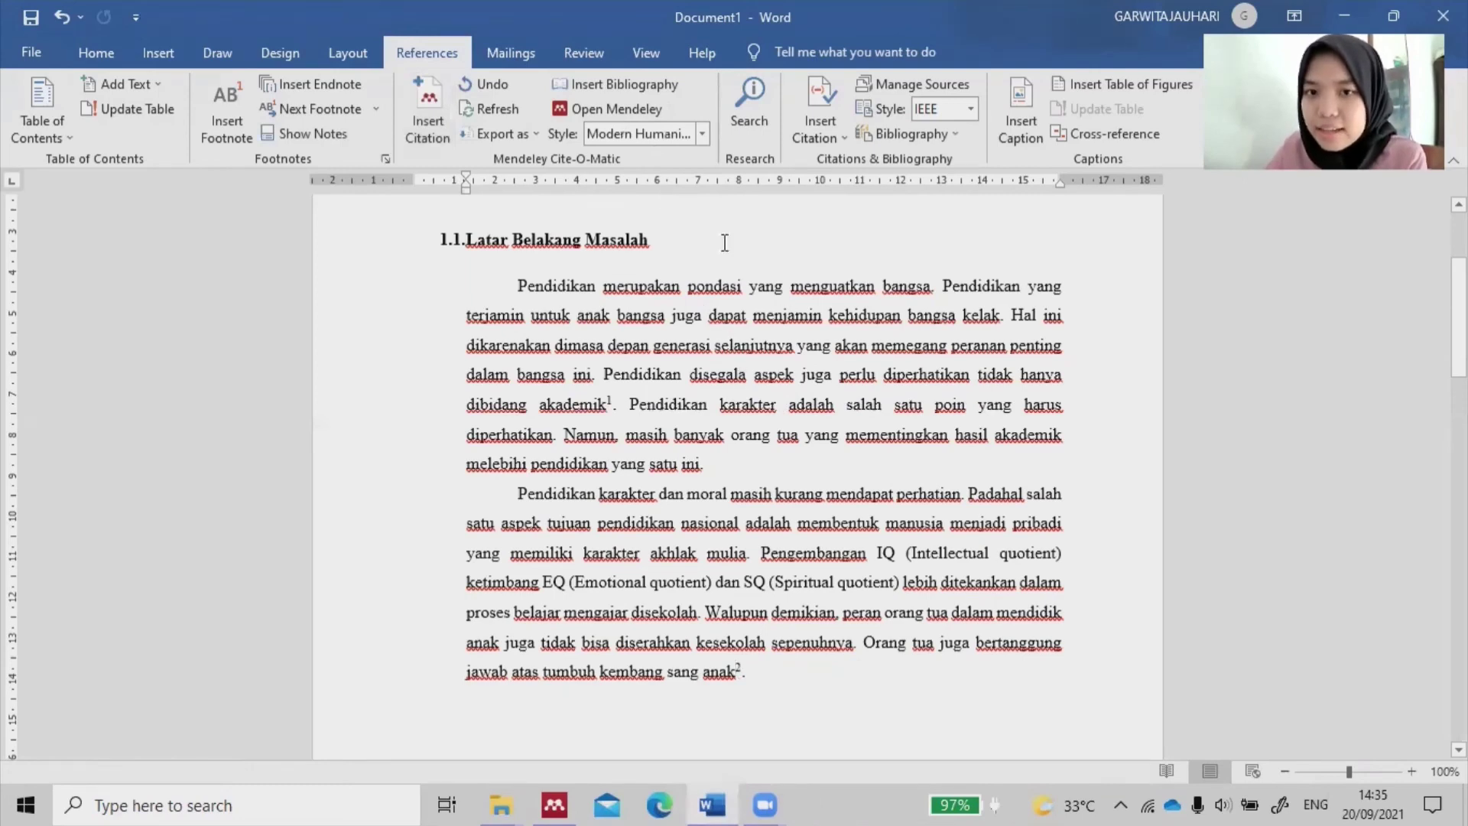
left_click(699, 135)
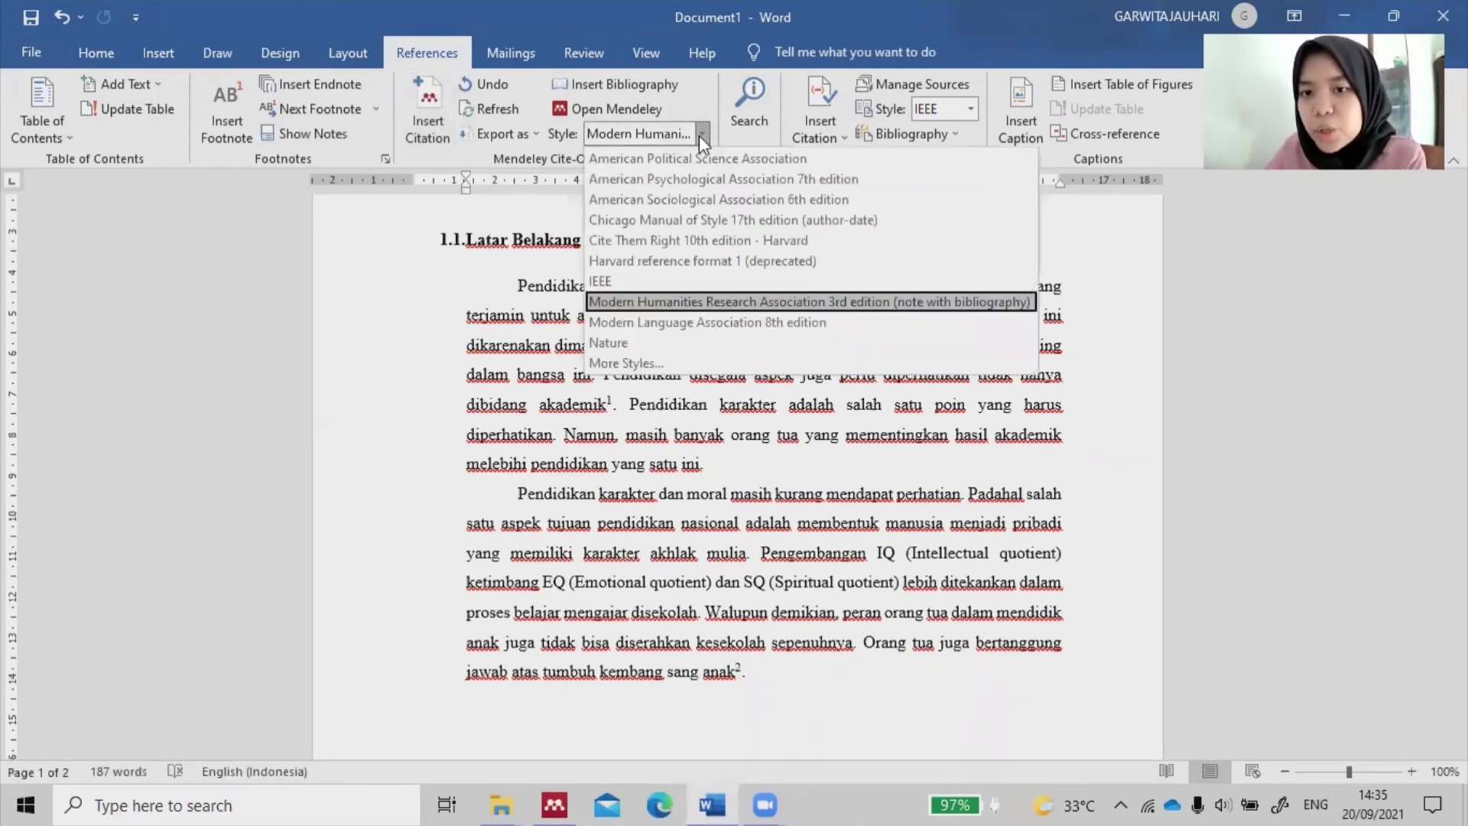
left_click(699, 135)
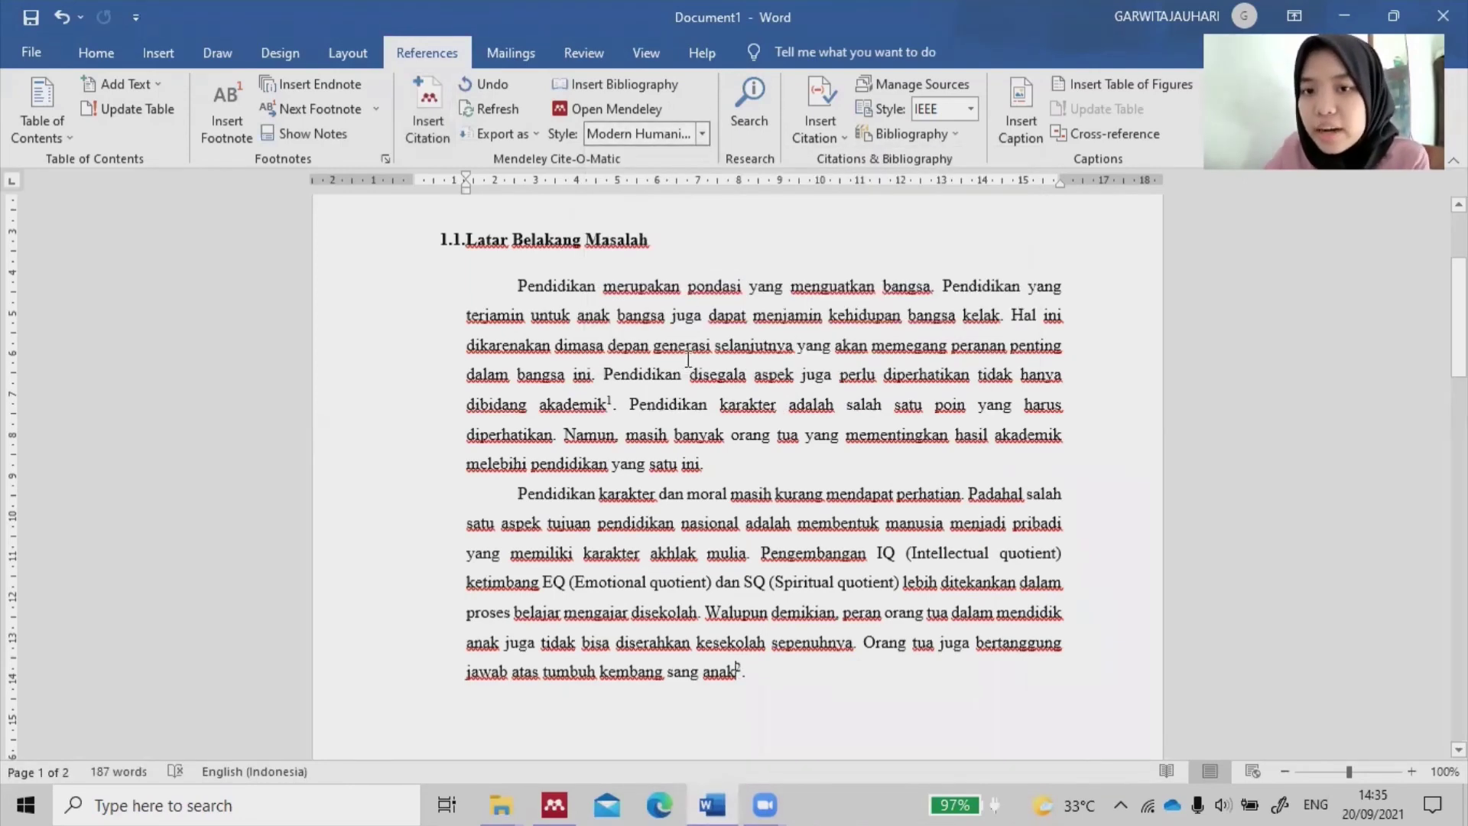
scroll(688, 361, "down", 5)
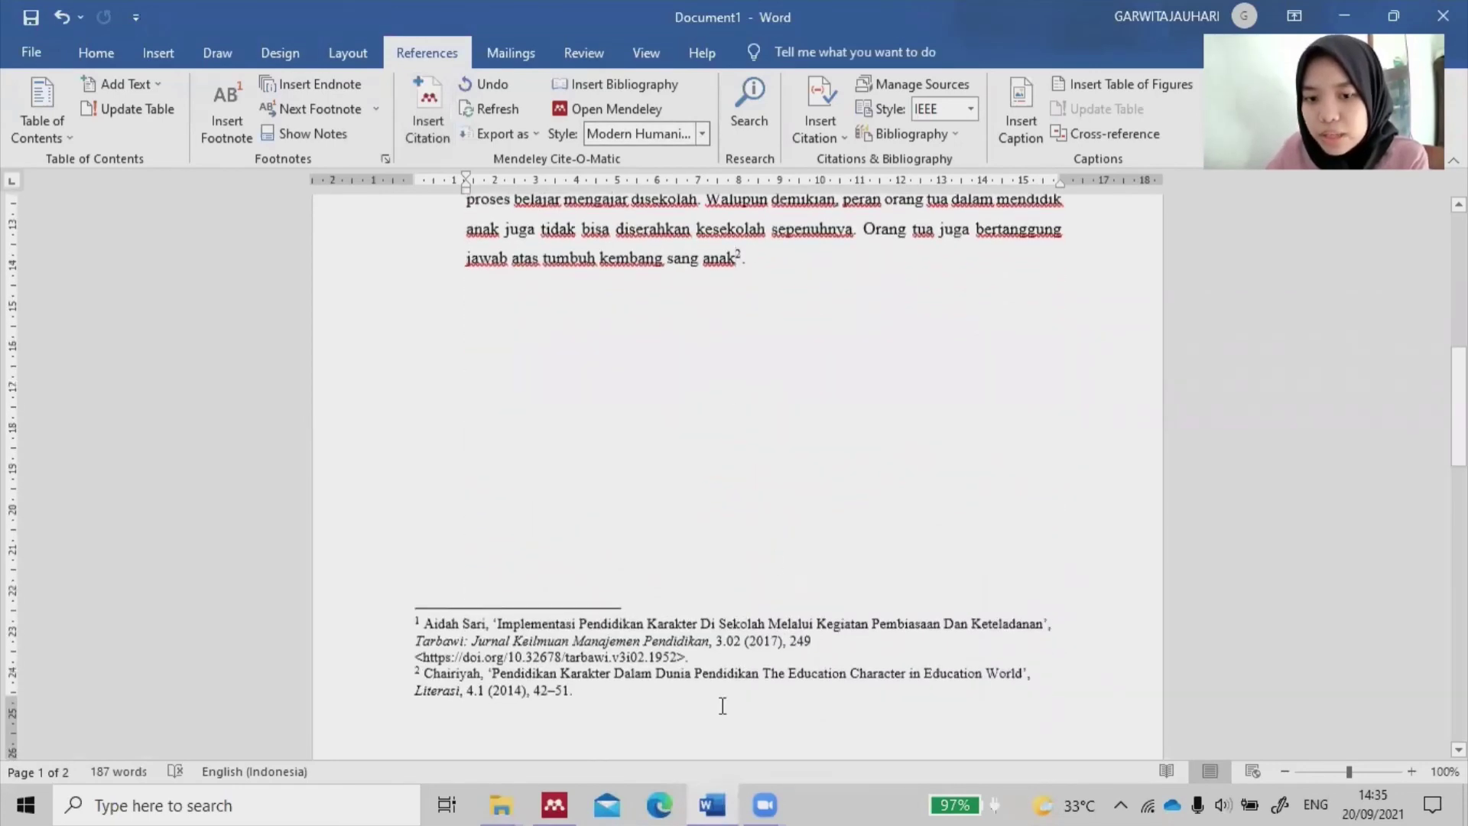
scroll(597, 468, "up", 3)
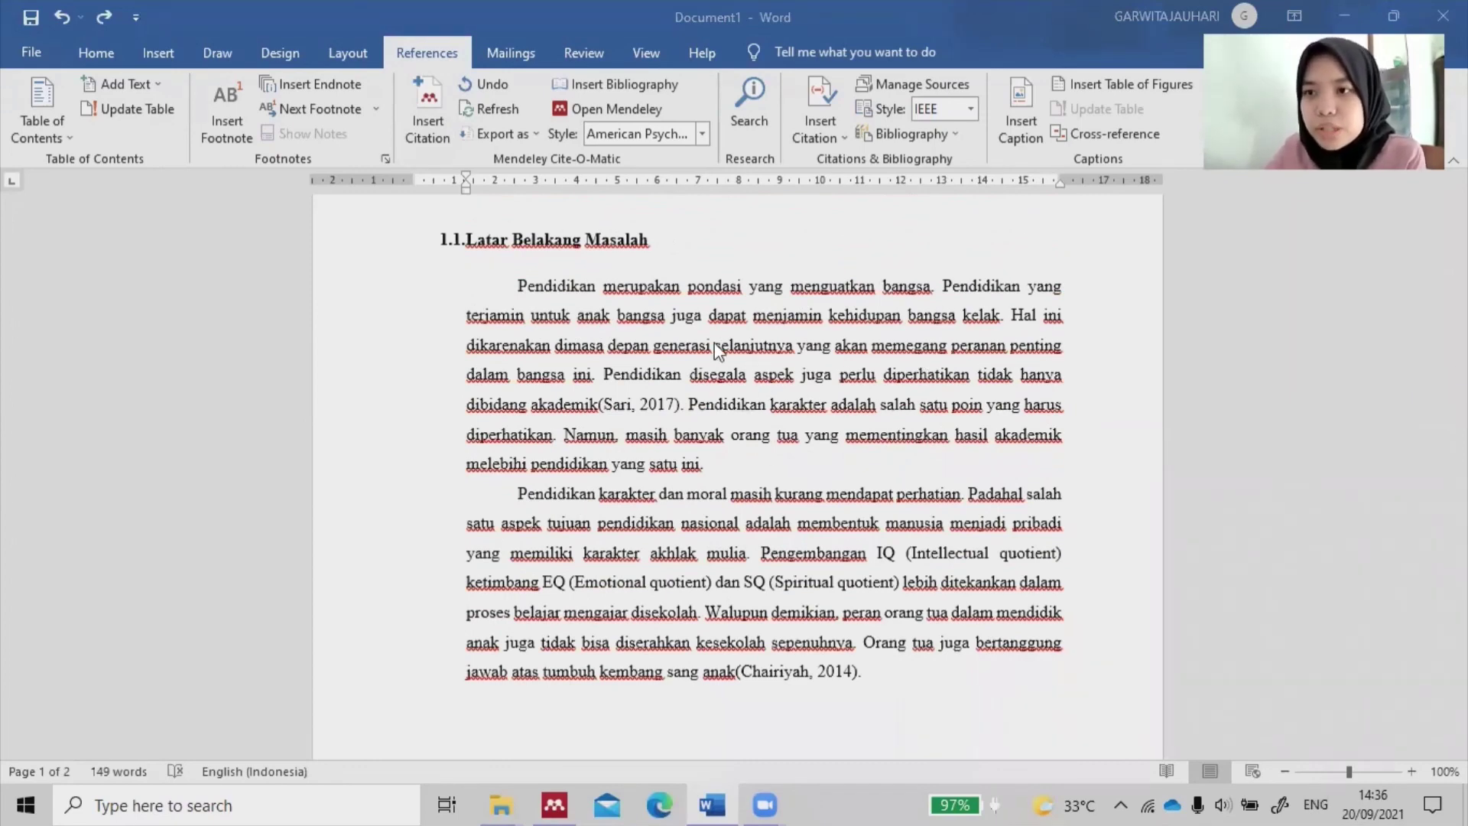
Insert the Mendeley bibliography below the "Daftar Pustaka" heading on page 2 and compare its entries with the in-text citations
scroll(716, 350, "down", 10)
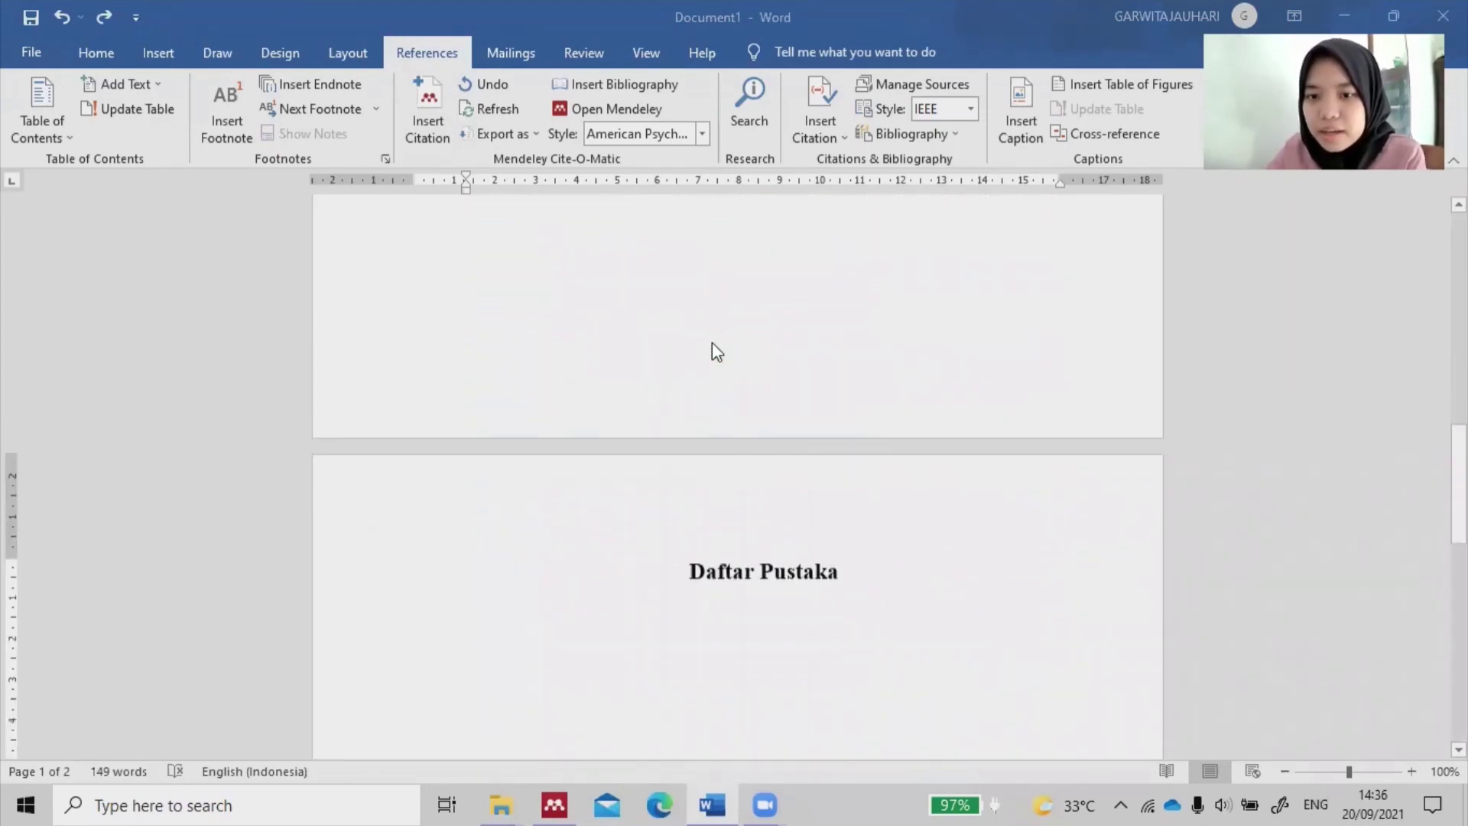
scroll(713, 343, "down", 5)
left_click(468, 419)
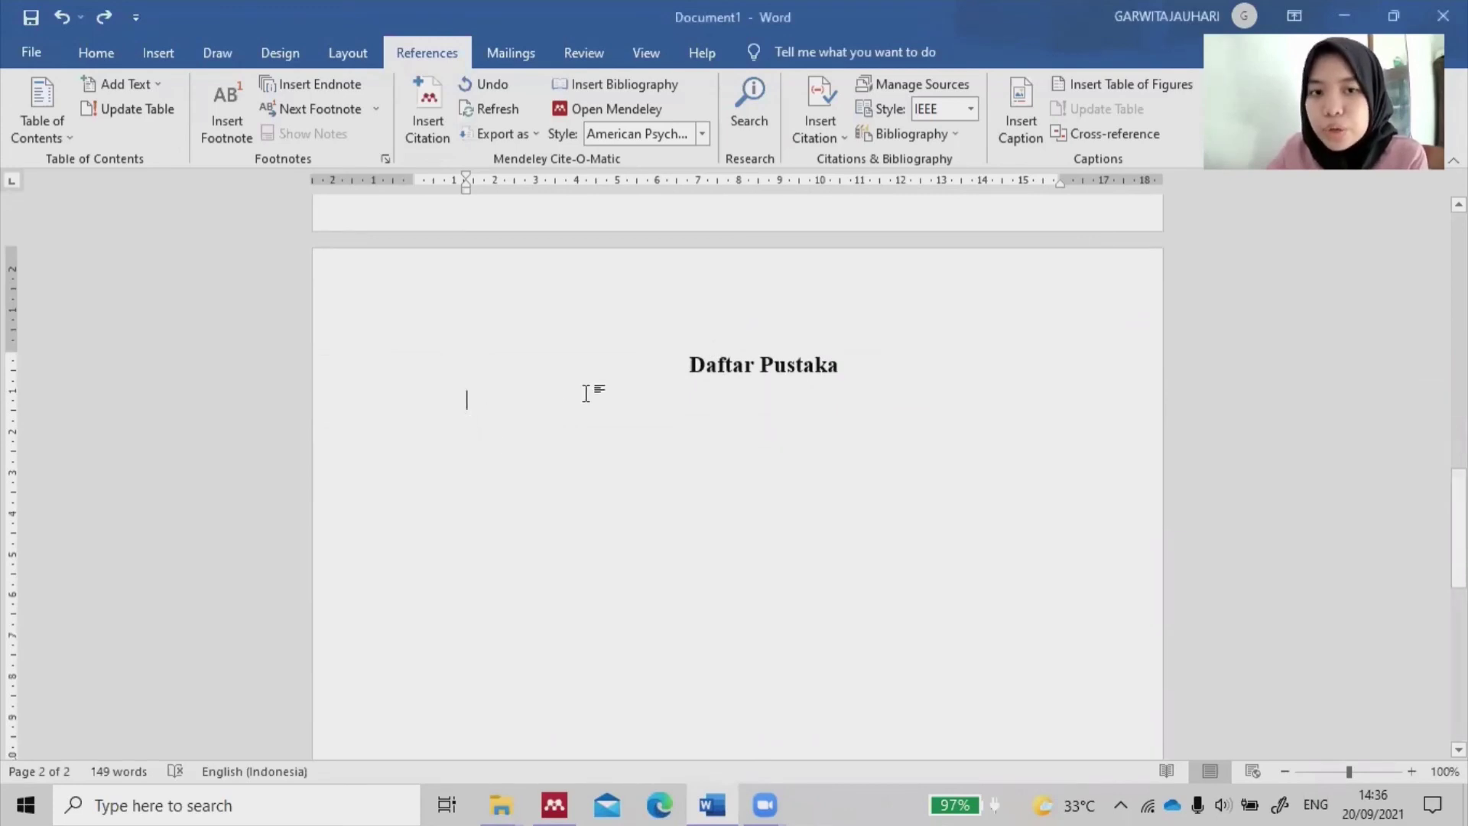
scroll(585, 394, "down", 3)
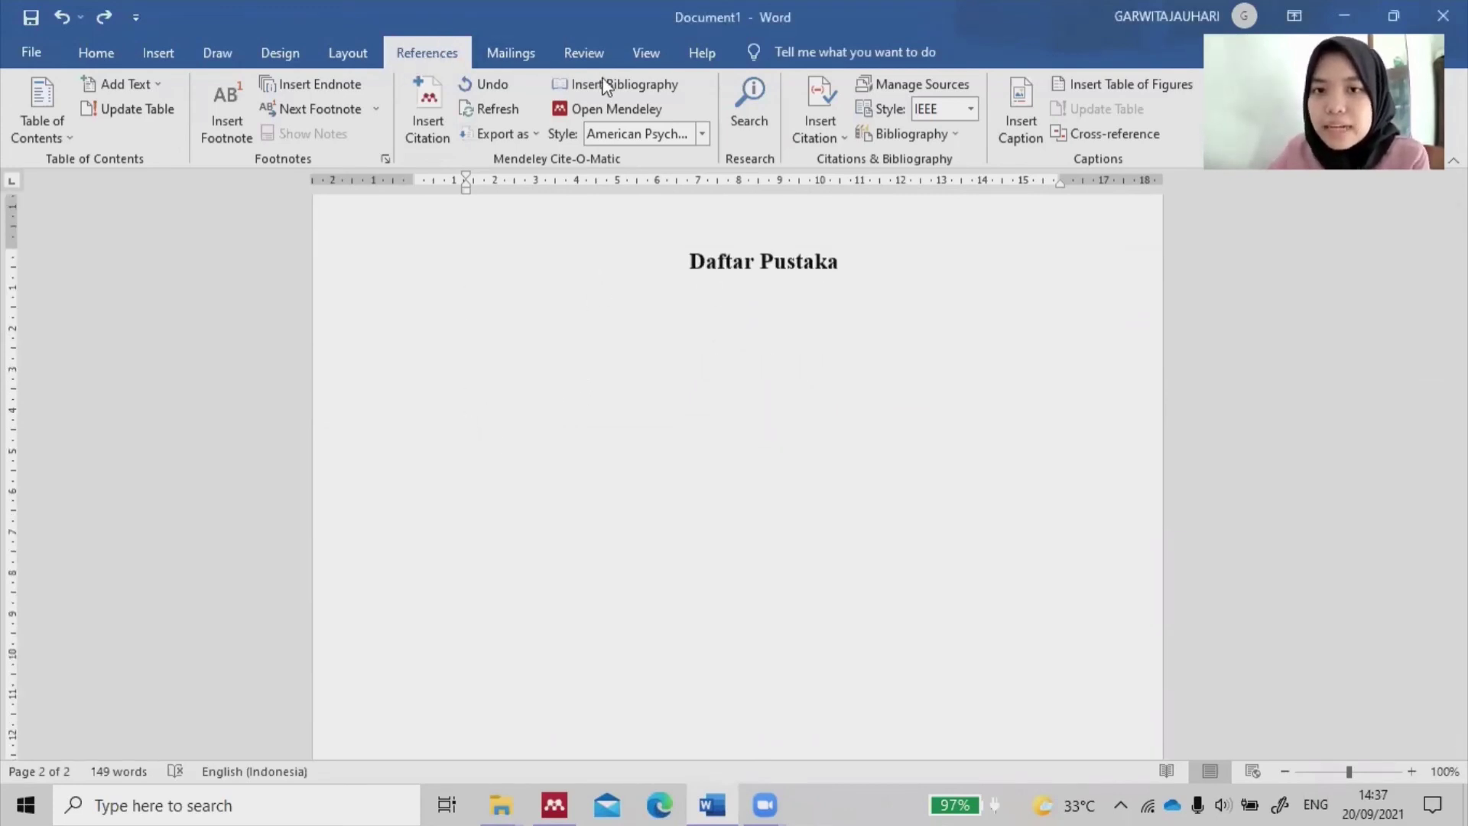
left_click(641, 84)
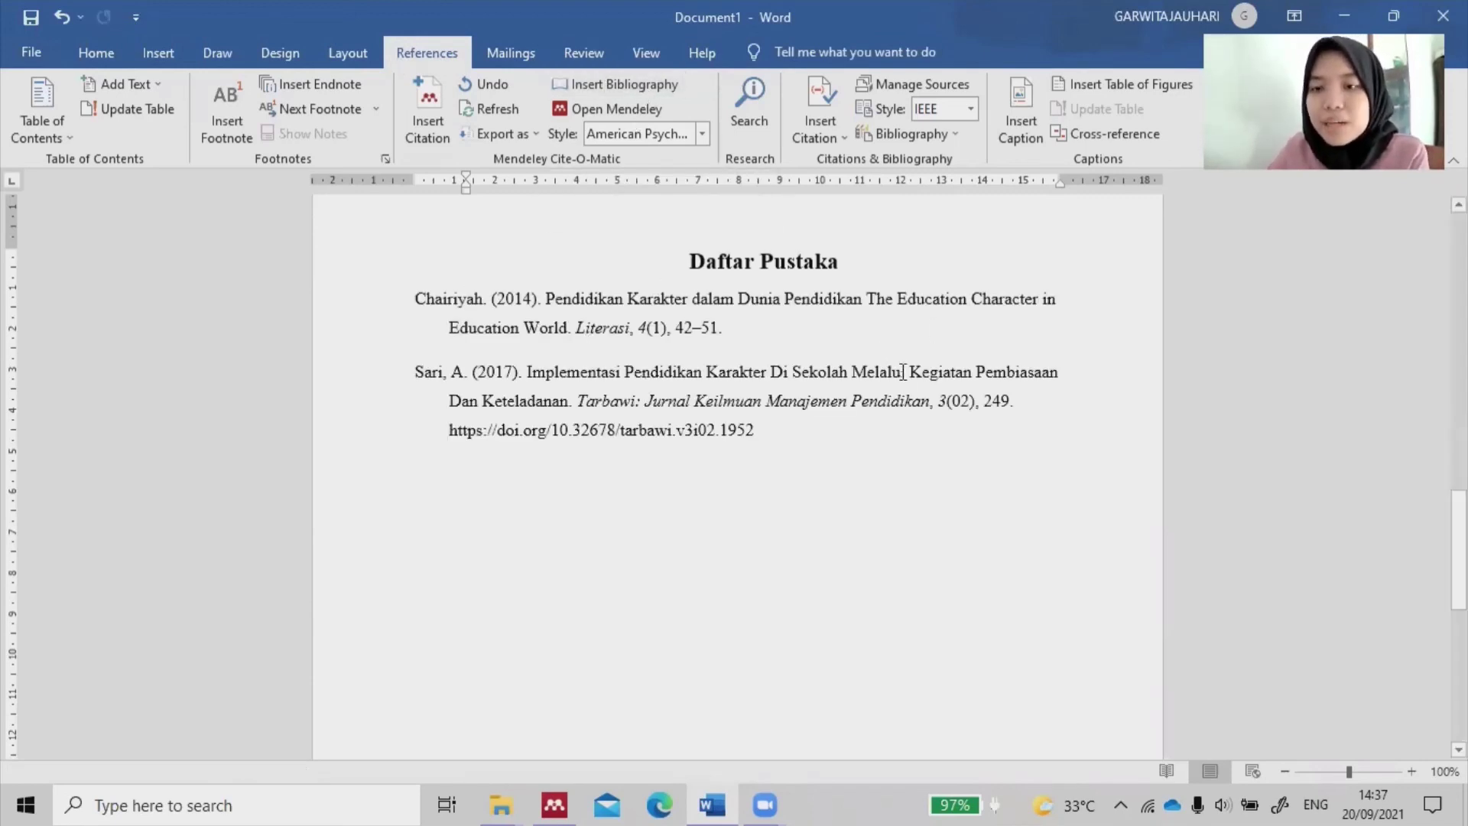
scroll(754, 356, "up", 10)
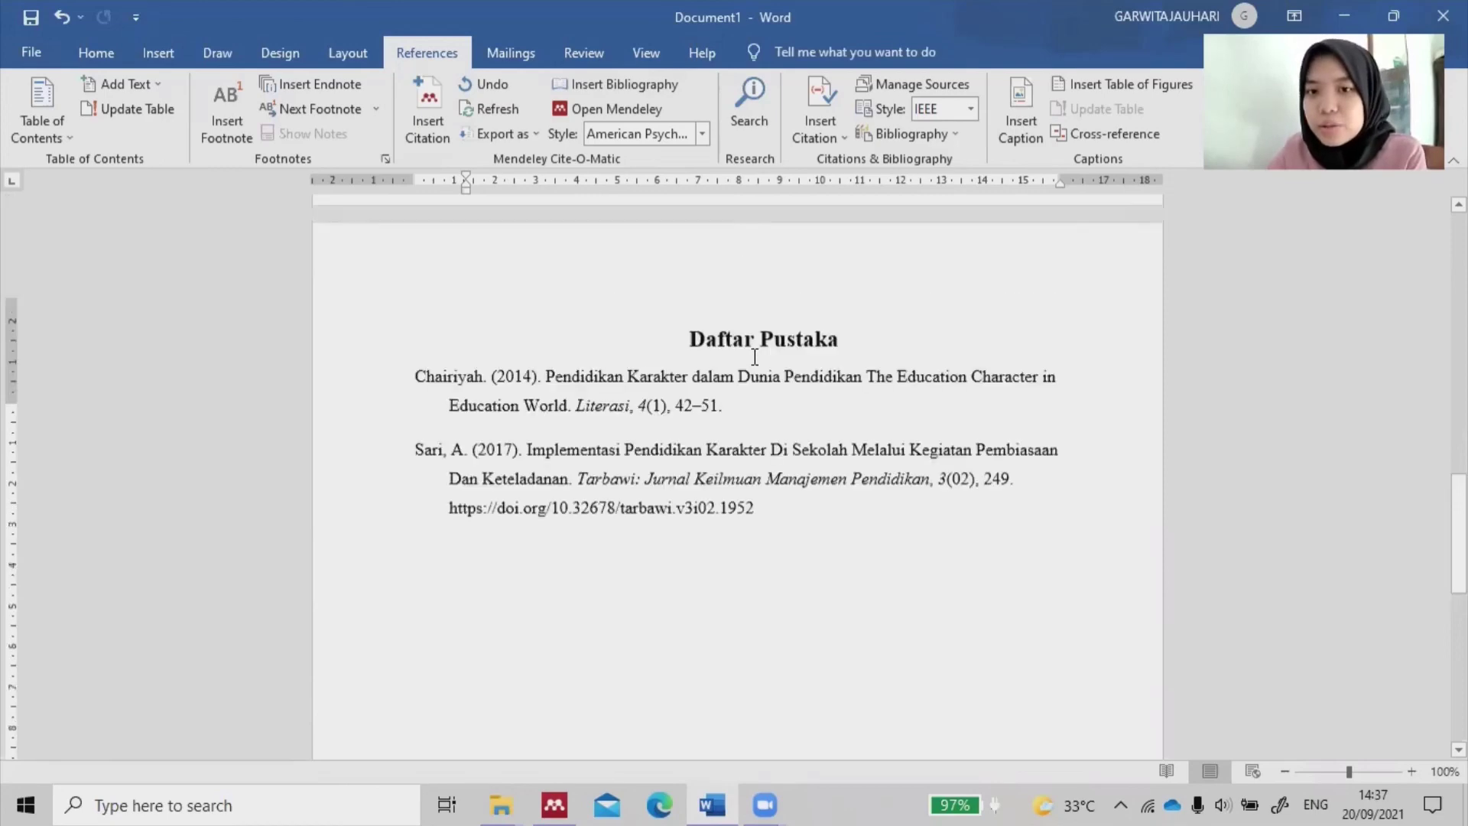
scroll(774, 327, "up", 1)
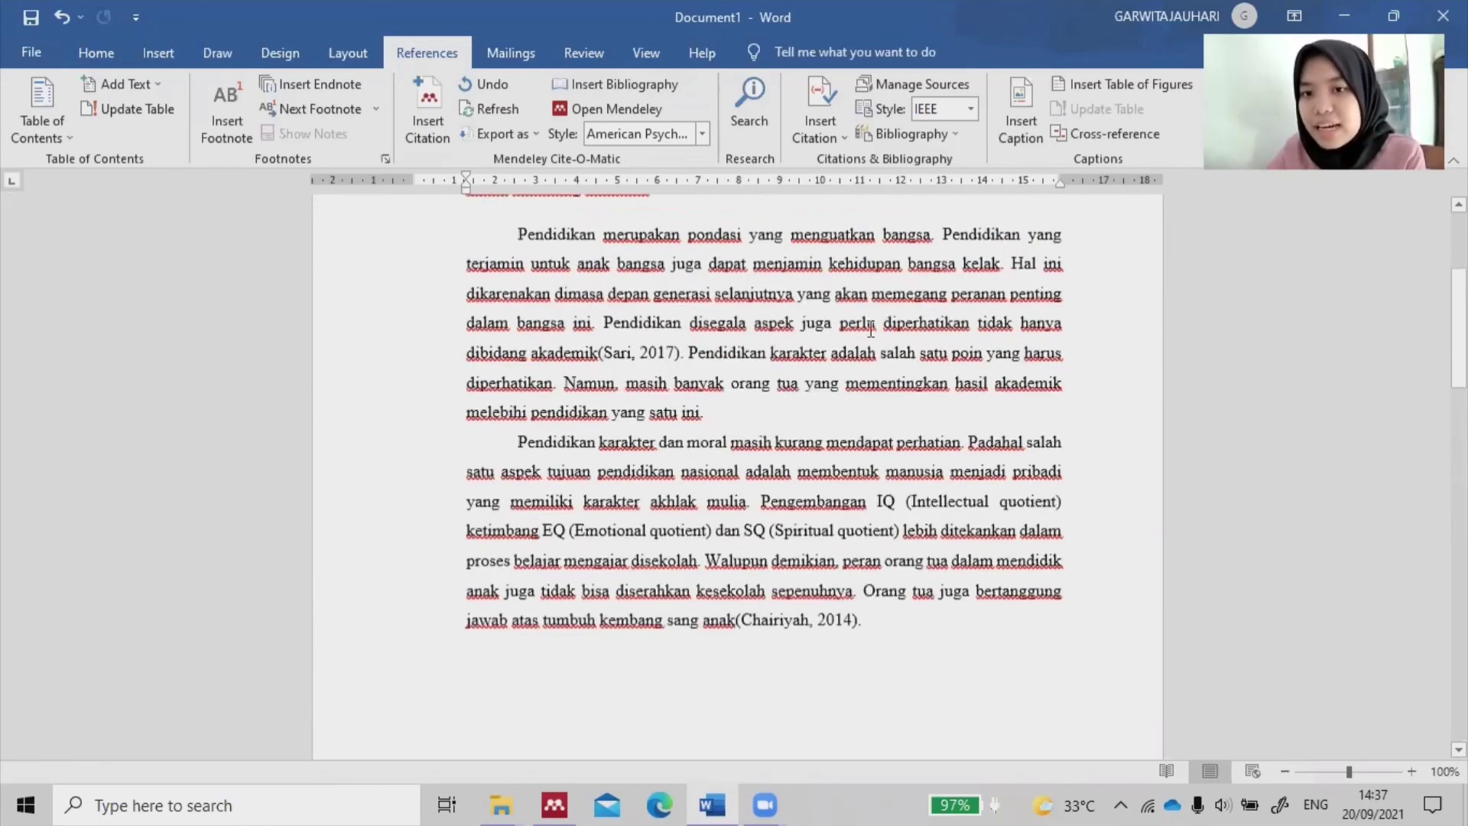
scroll(787, 367, "down", 10)
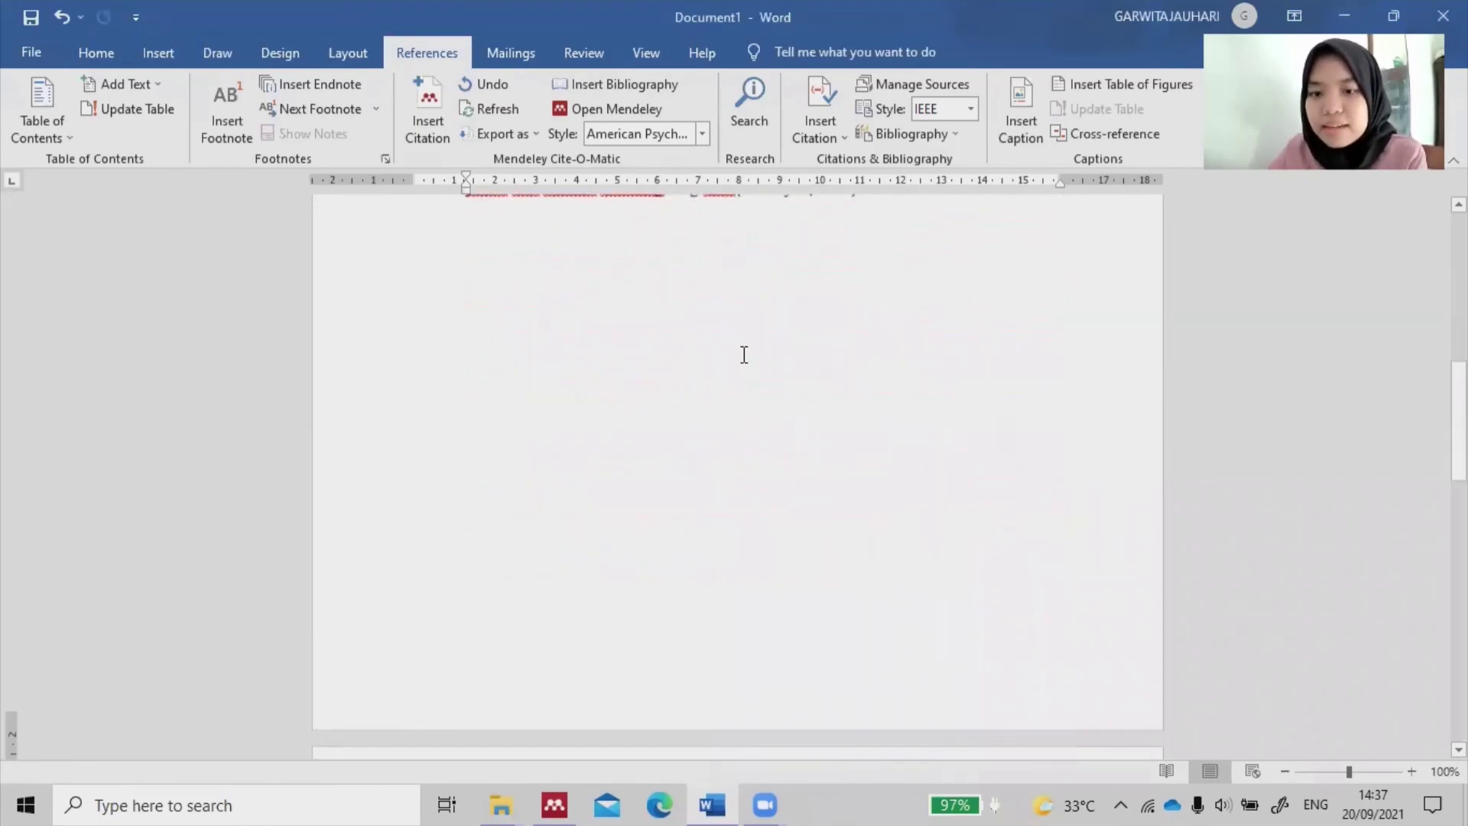
scroll(744, 355, "down", 3)
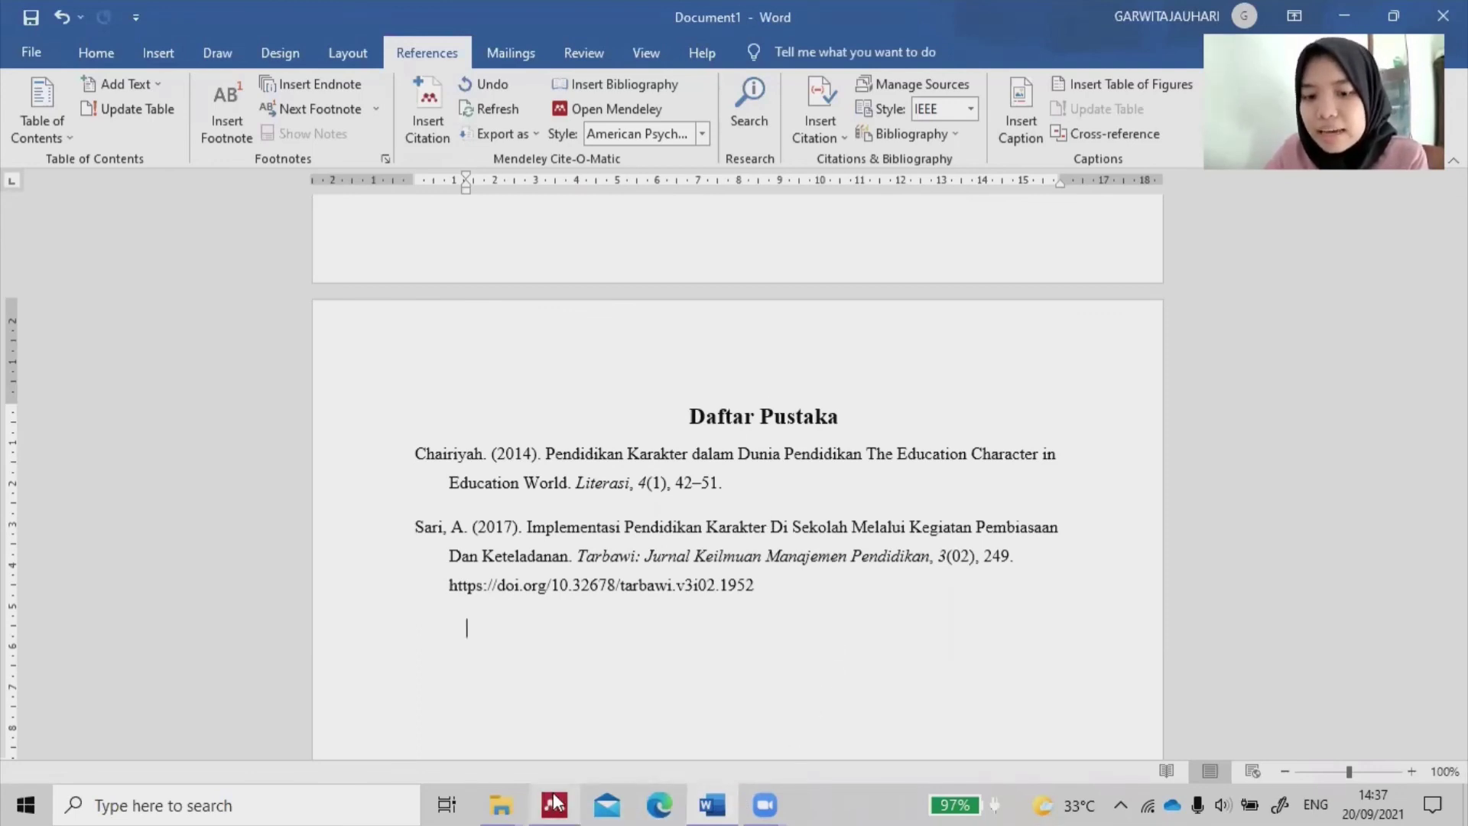
Switch to Mendeley Desktop and examine the bibliographic details of the 2014 article "Pendidikan Karakter dalam Dunia Pendidikan"
mouse_move(569, 801)
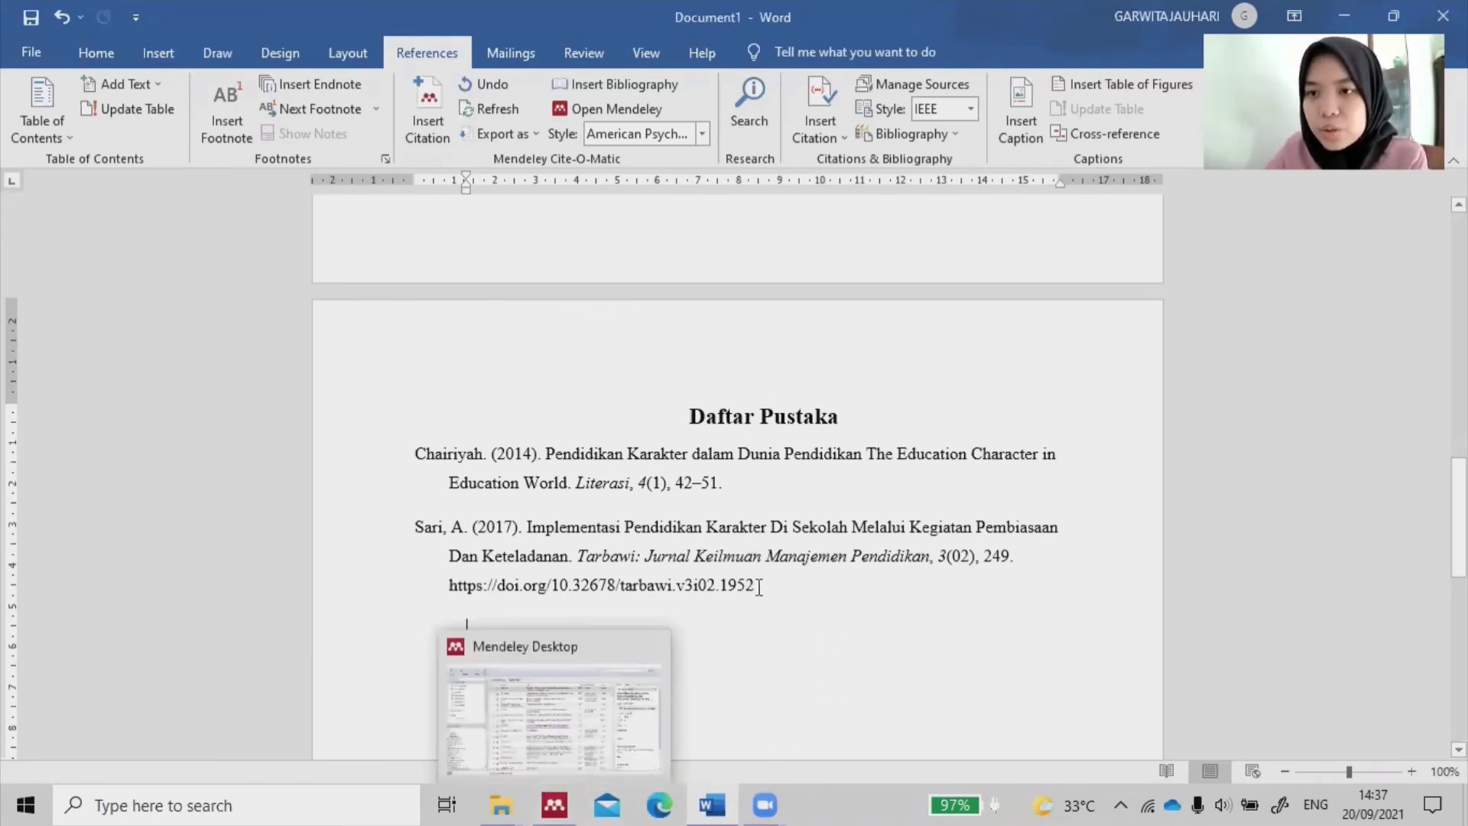
left_click(554, 803)
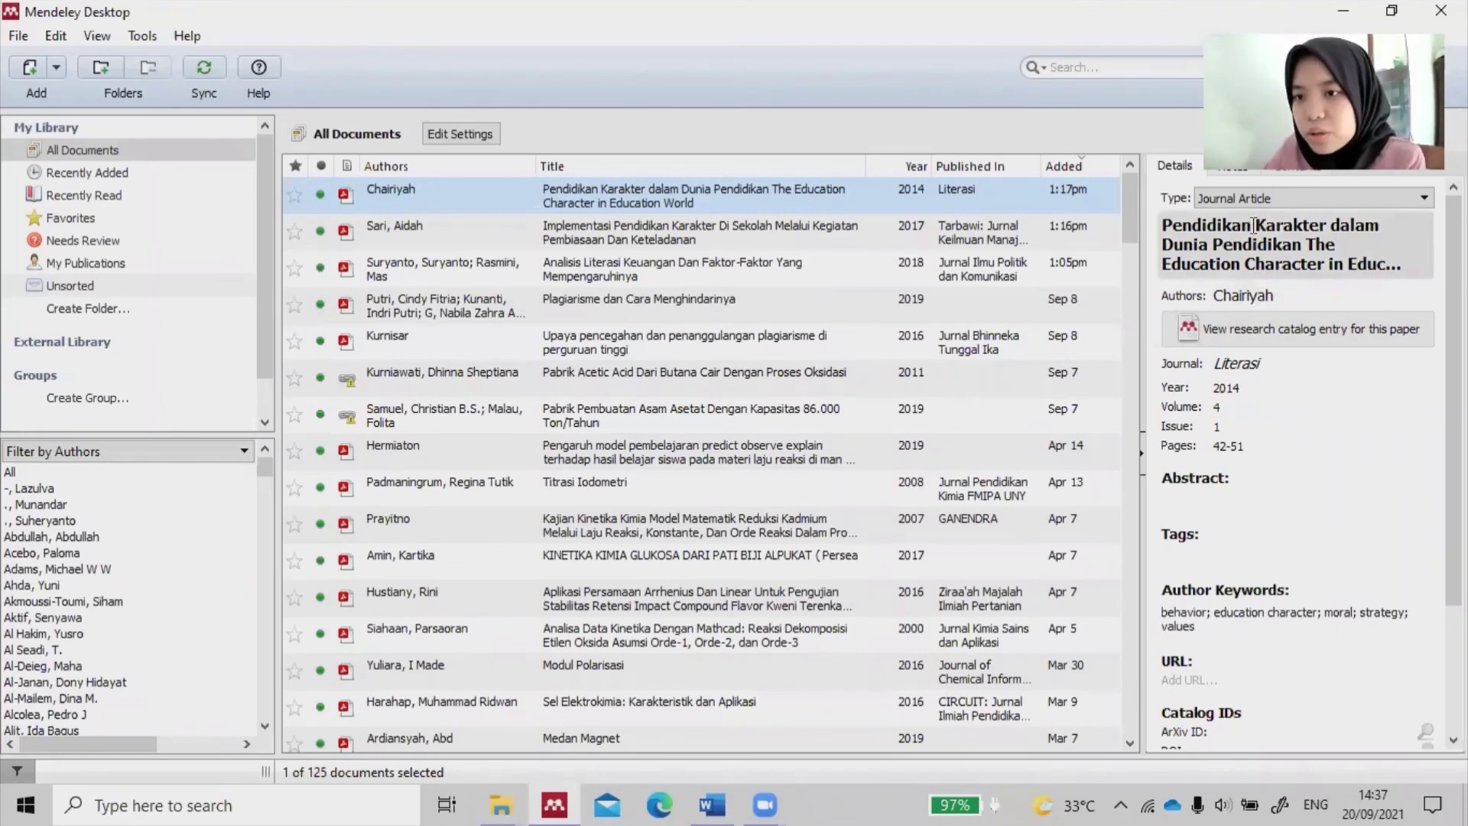
scroll(1282, 414, "down", 3)
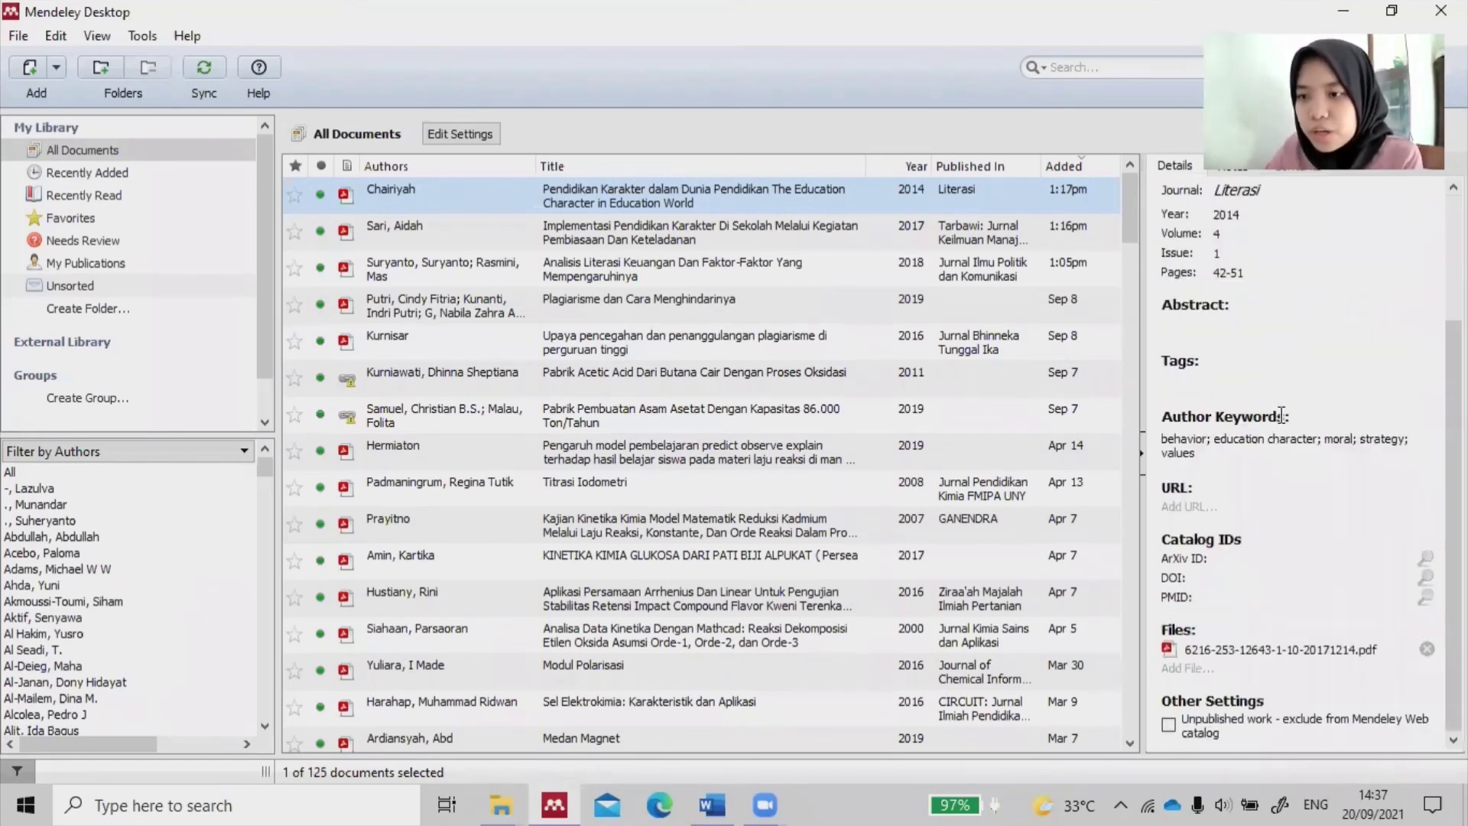